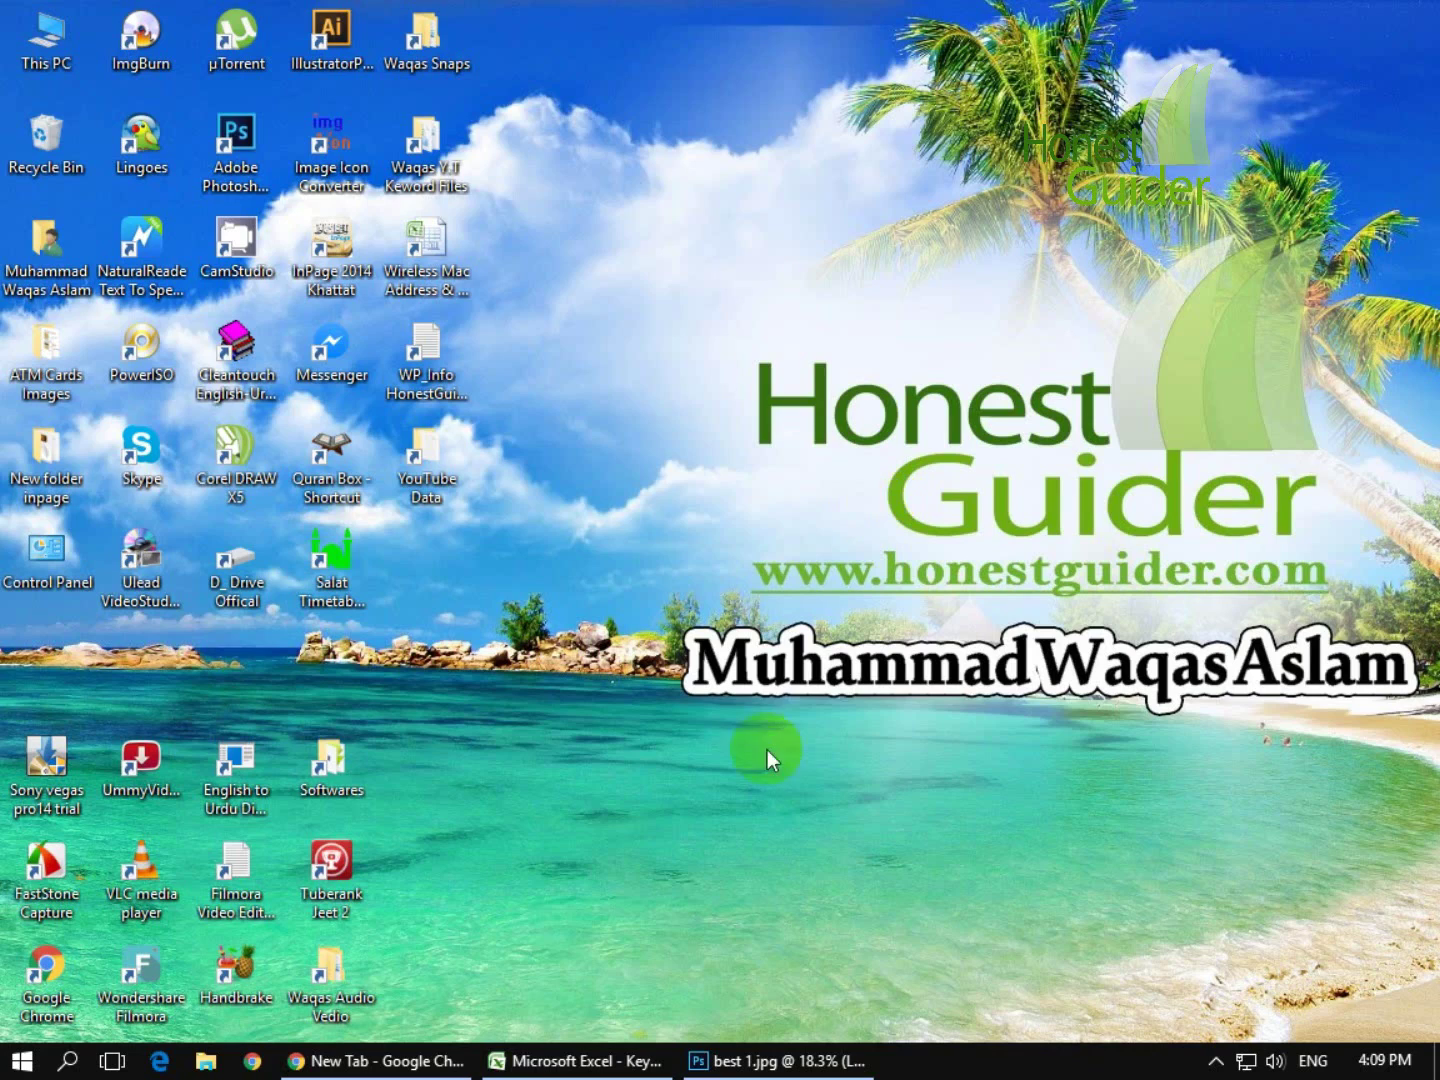
- Switch to Photoshop and magnify the sky area of best 1.jpg to 3200% with the Zoom tool
click(771, 1060)
click(135, 56)
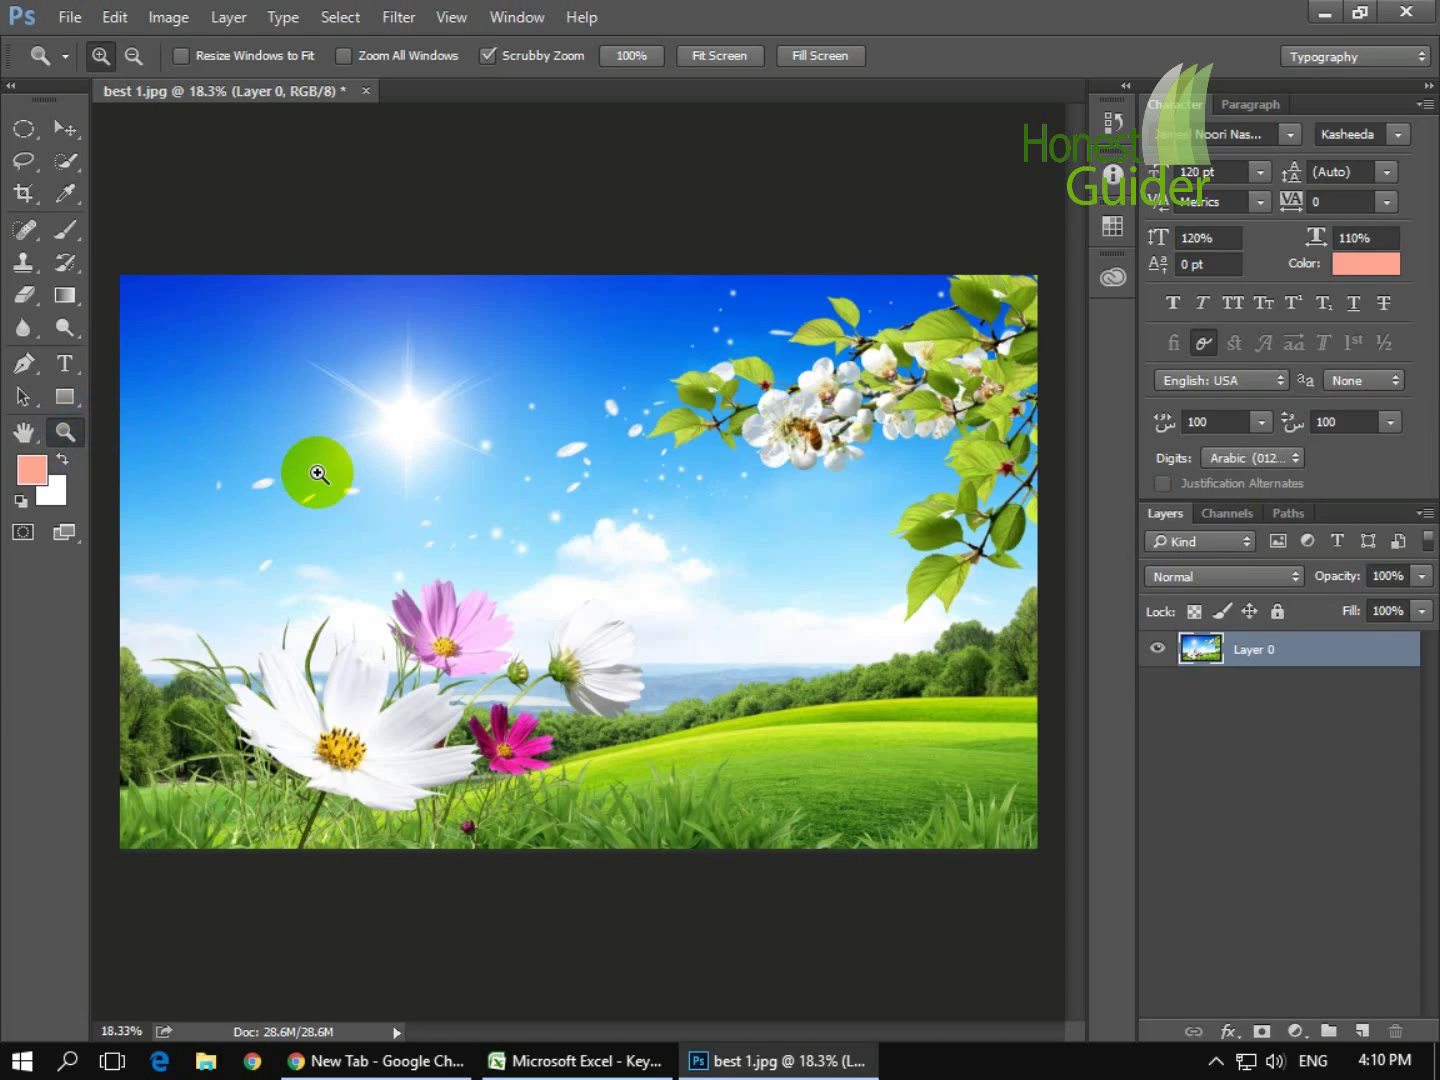
click(62, 436)
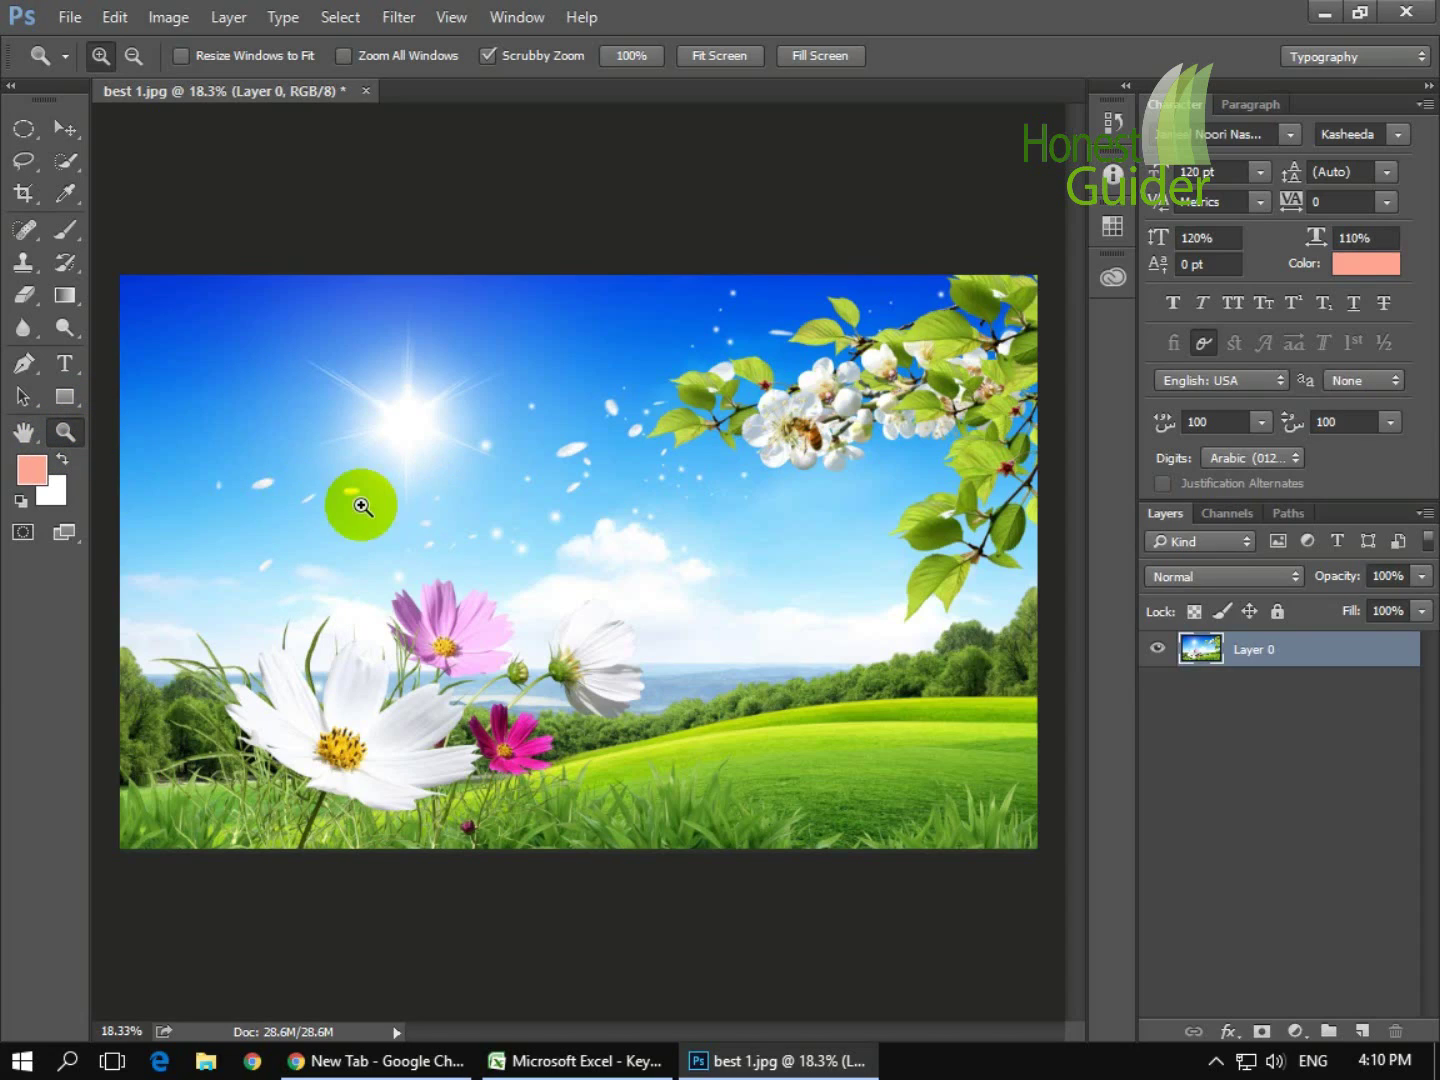
click(64, 432)
click(361, 507)
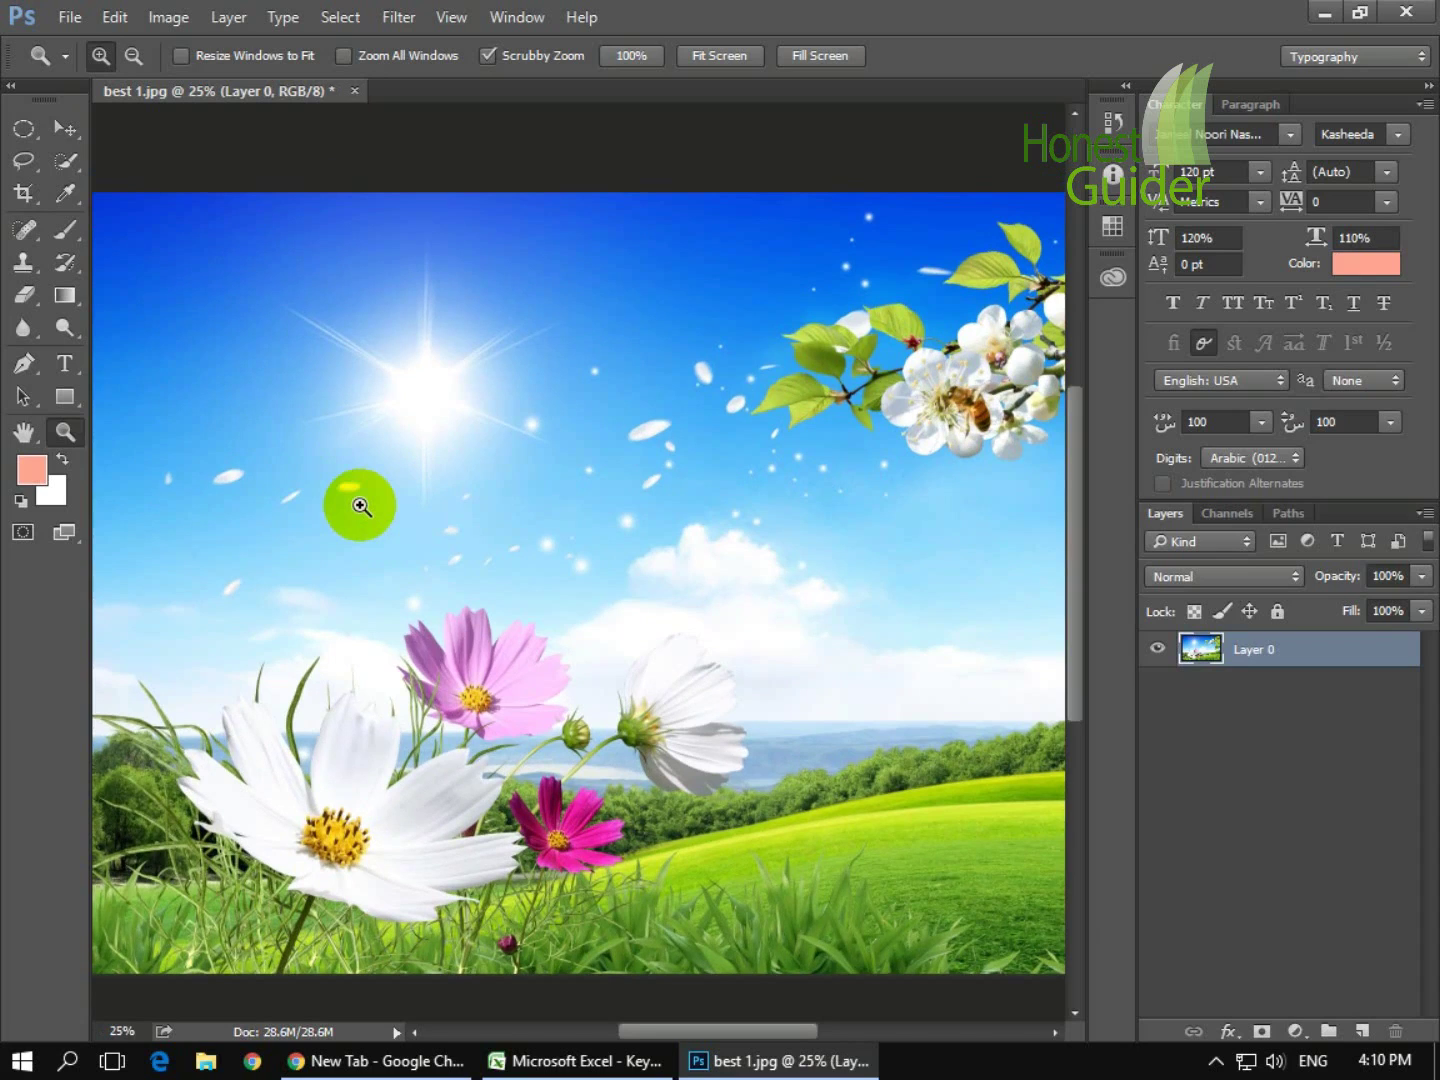
click(361, 507)
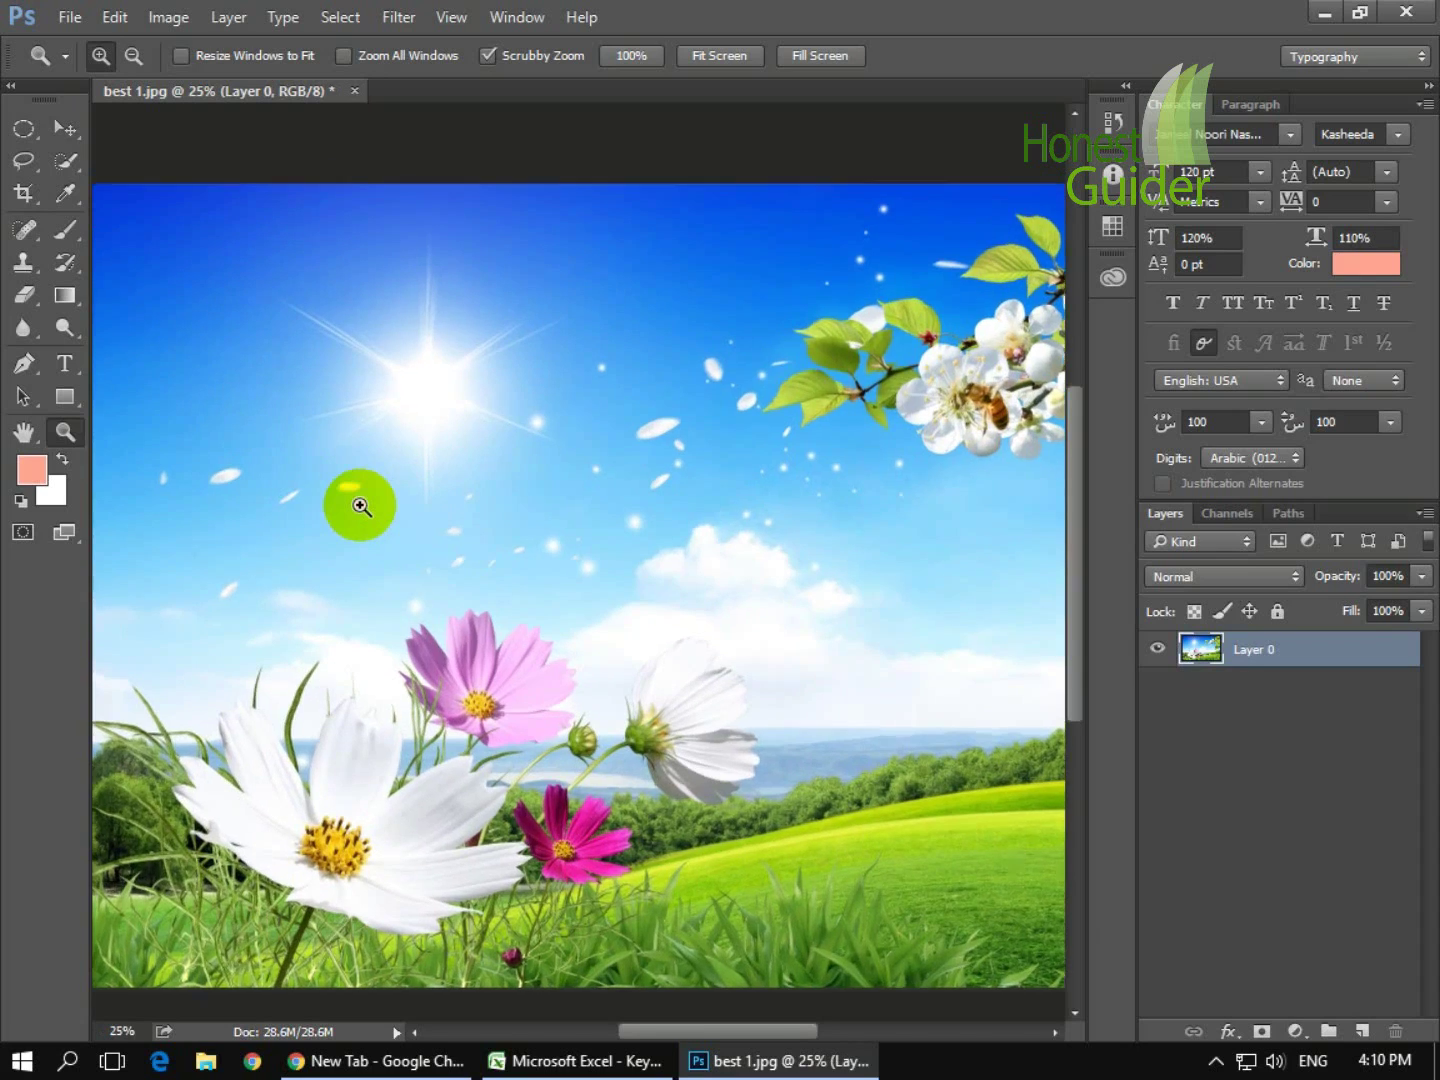
click(361, 508)
click(361, 507)
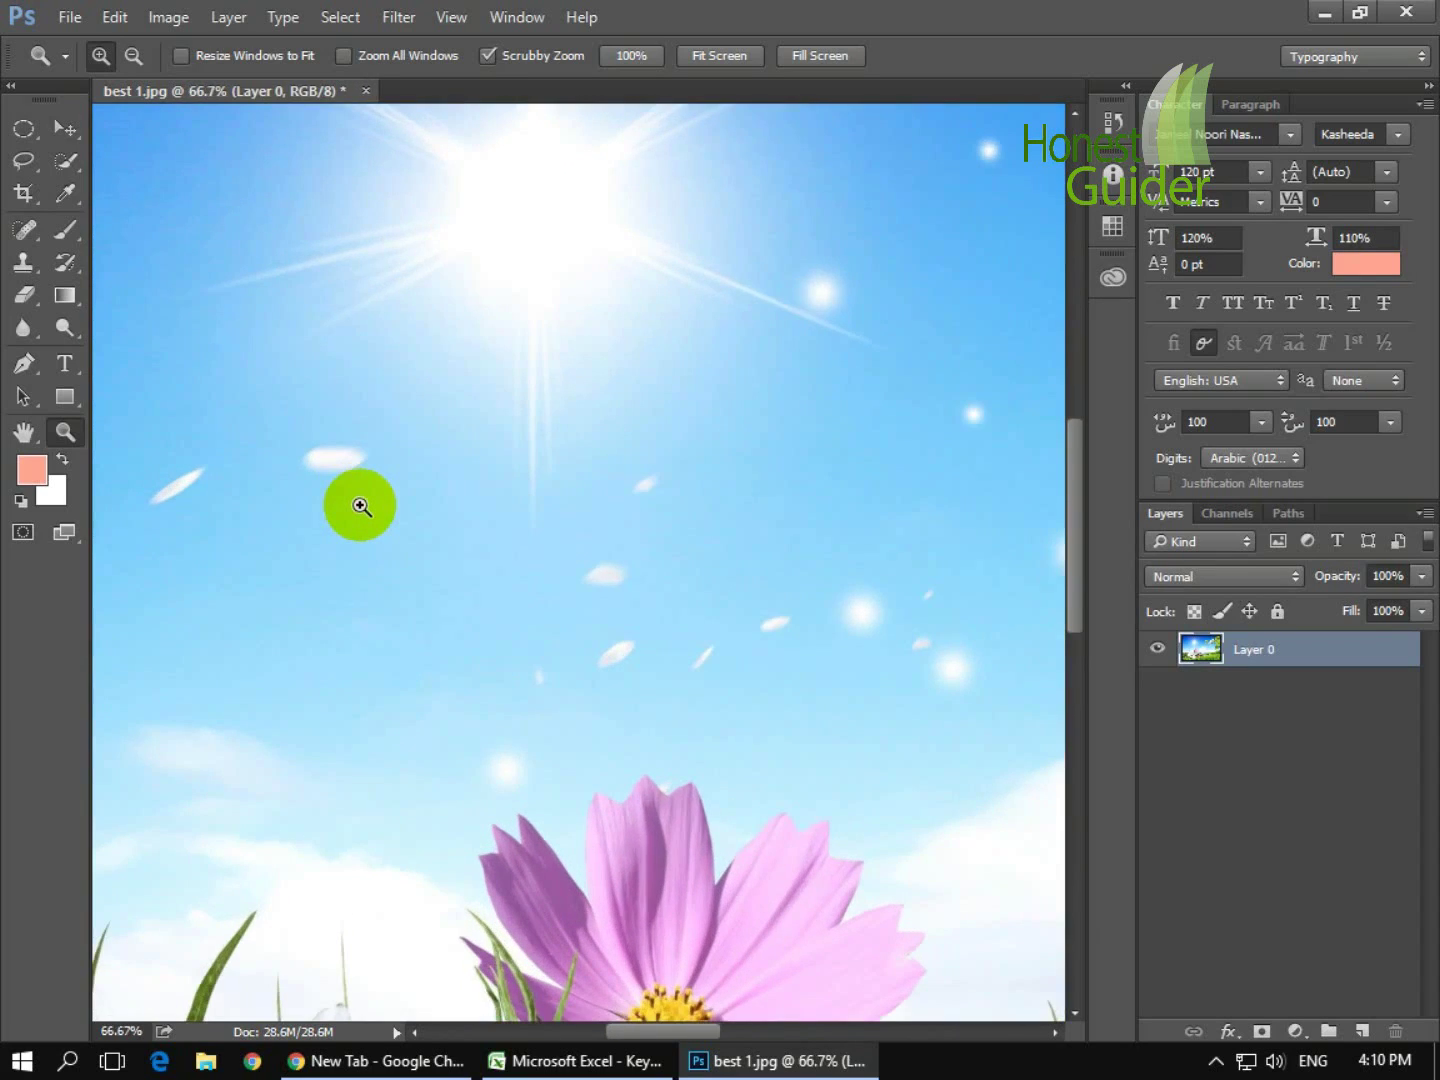
click(361, 507)
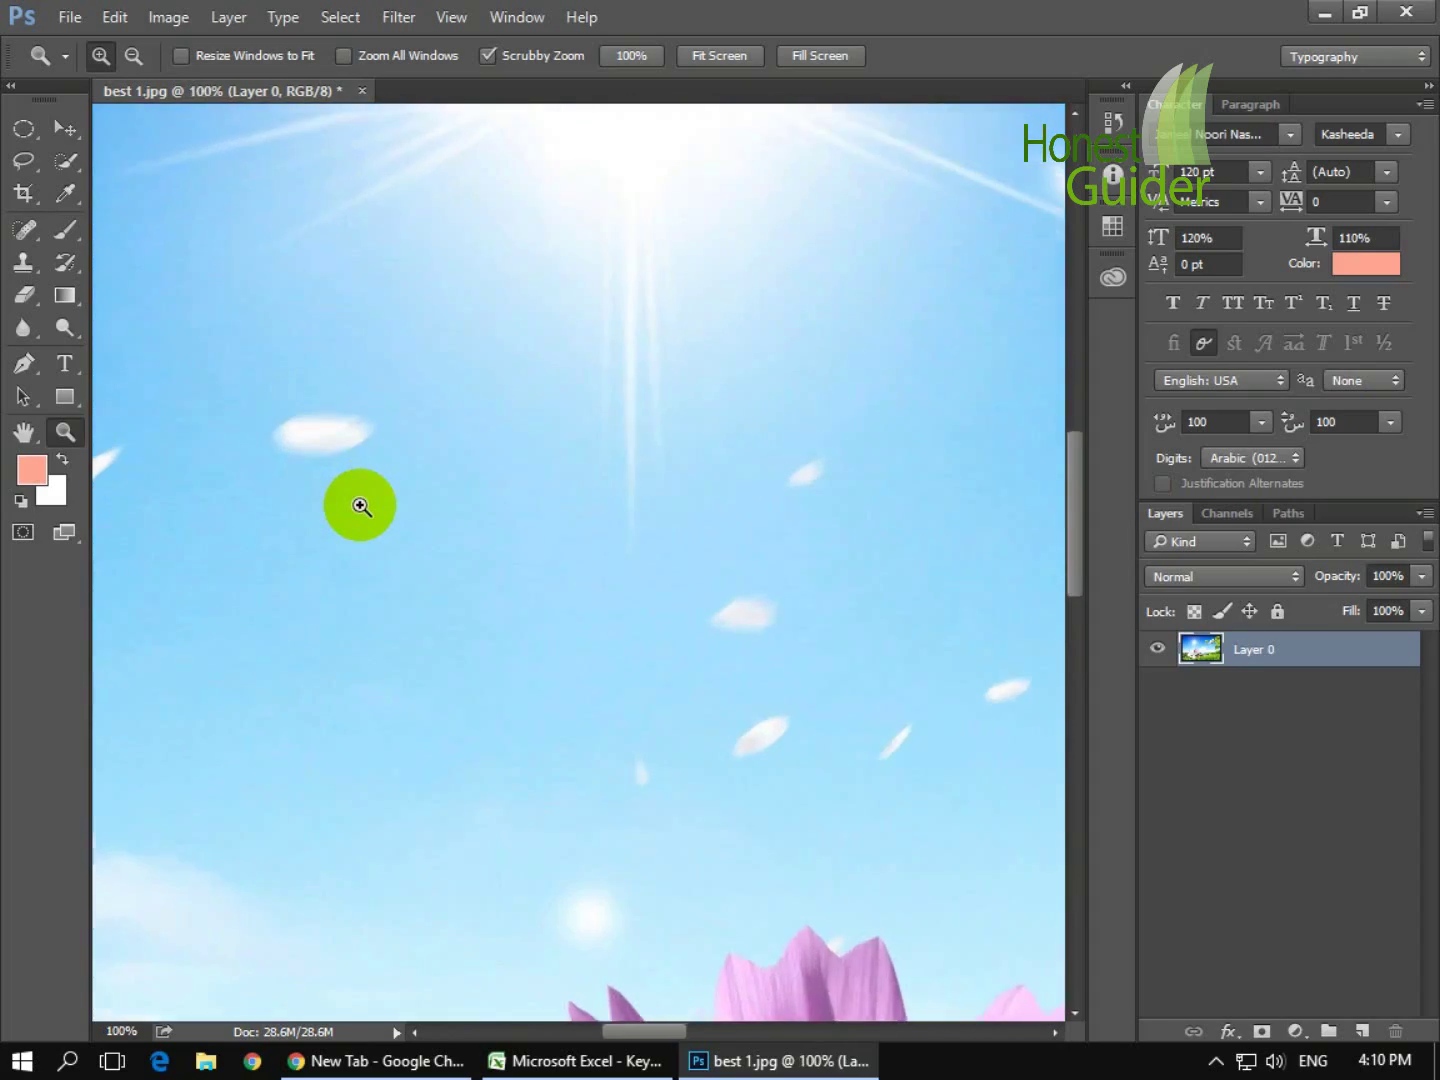
click(361, 508)
click(361, 507)
click(362, 507)
drag(361, 507, 361, 508)
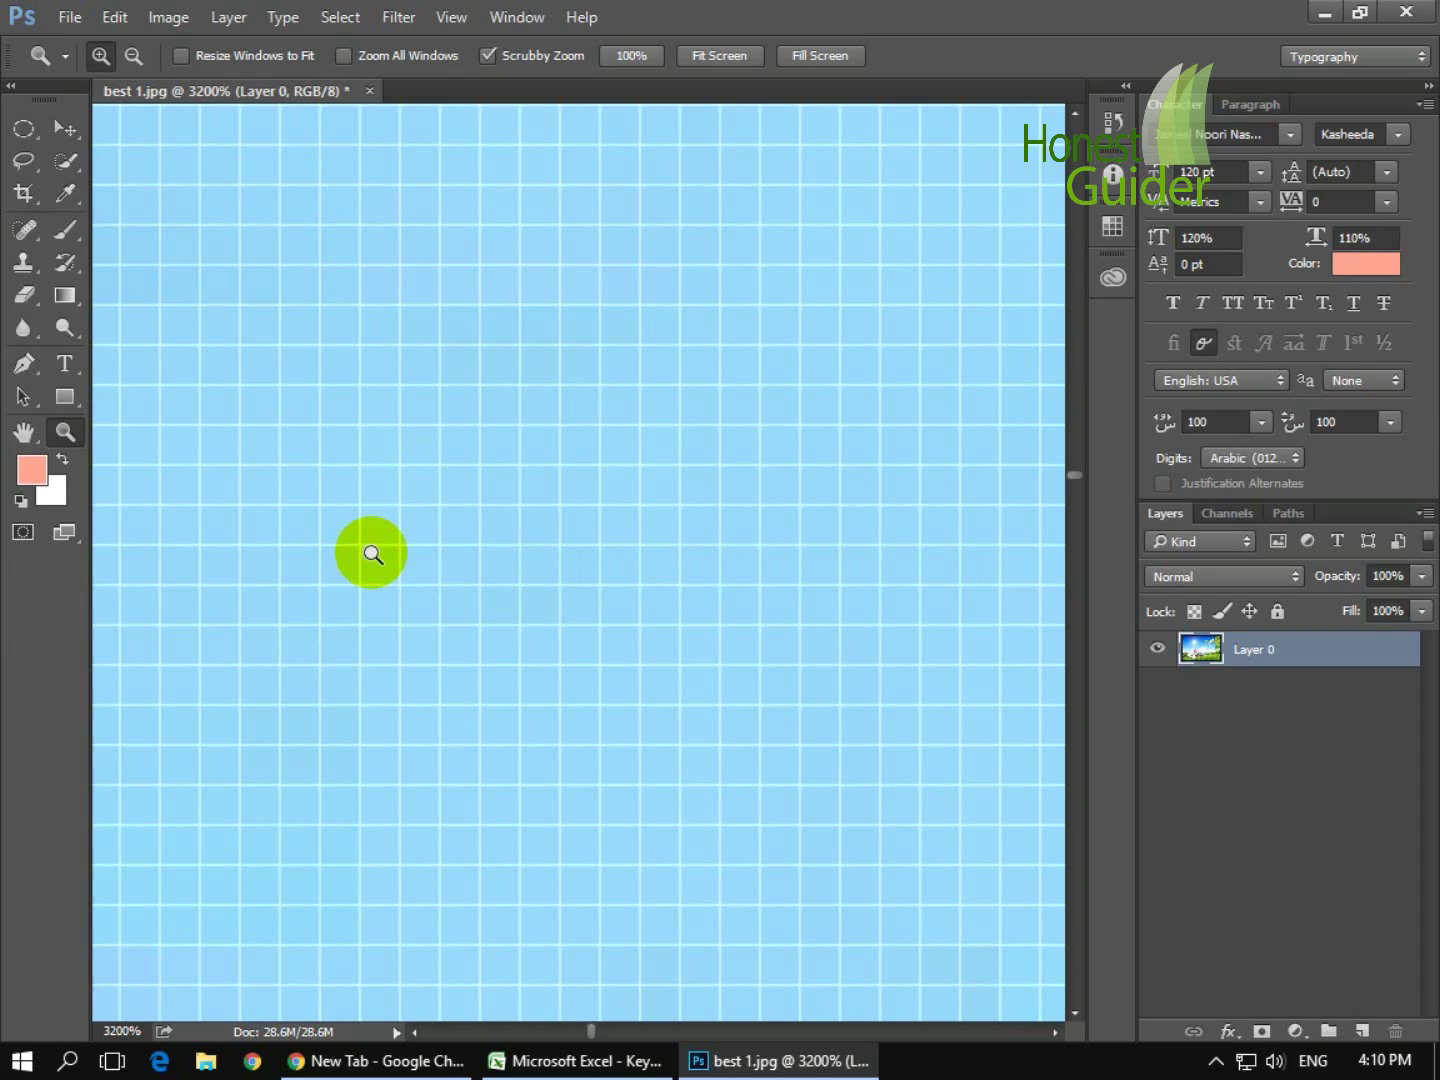
- Zoom the image out with the Zoom tool from the pixel grid to 16.67%
right_click(358, 496)
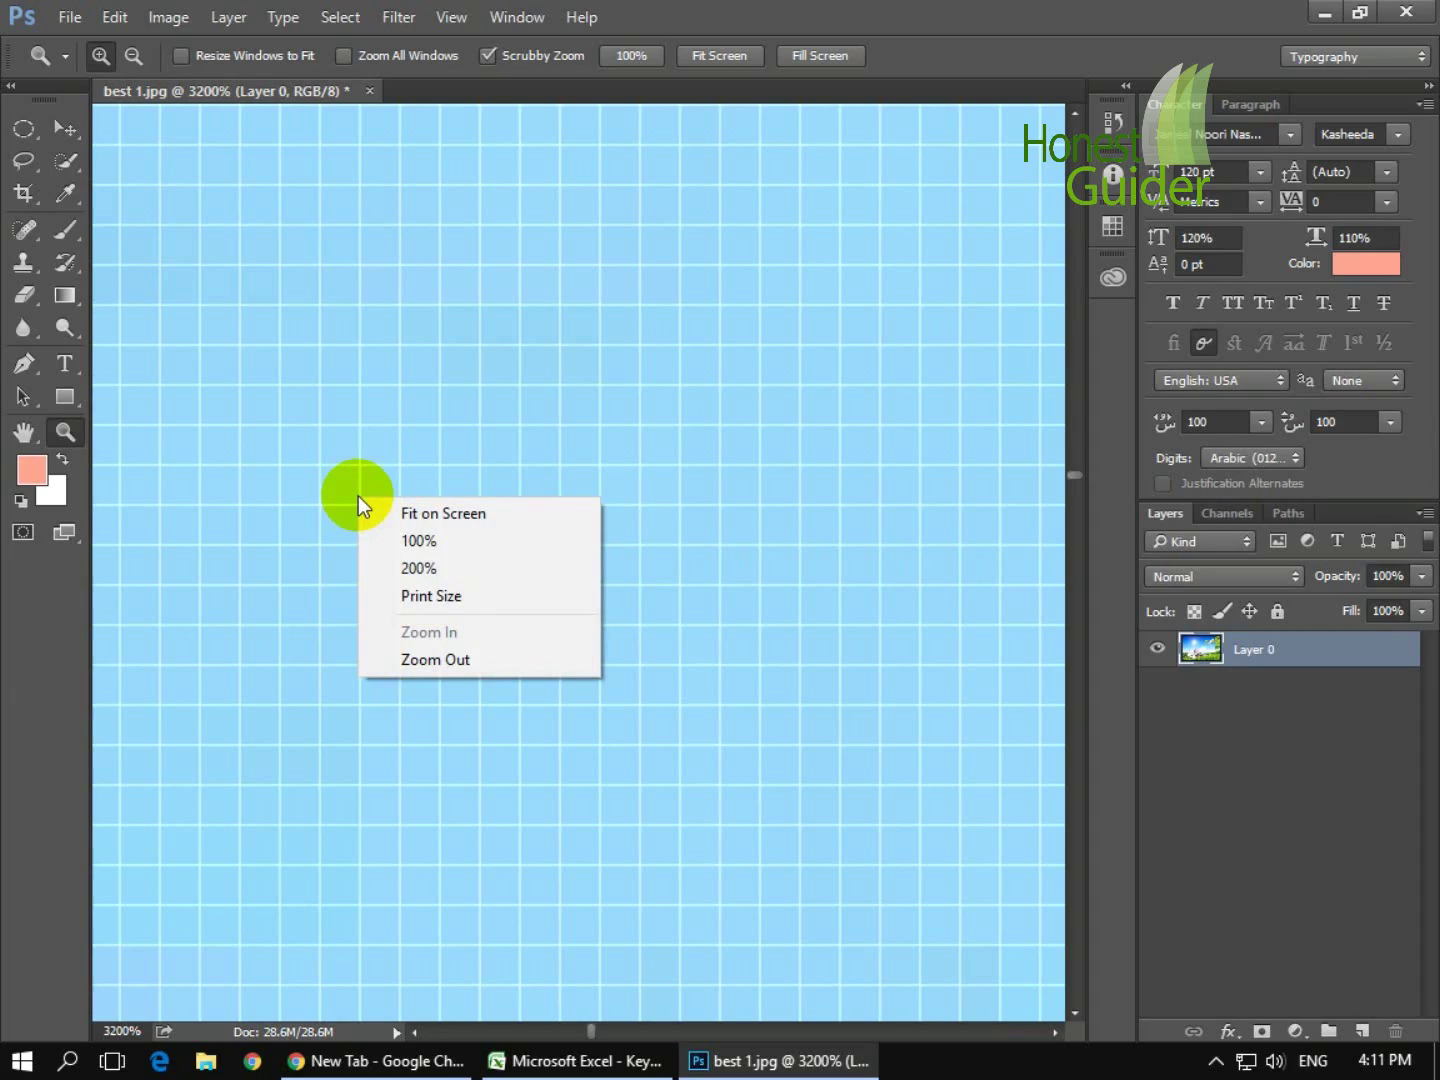
click(326, 511)
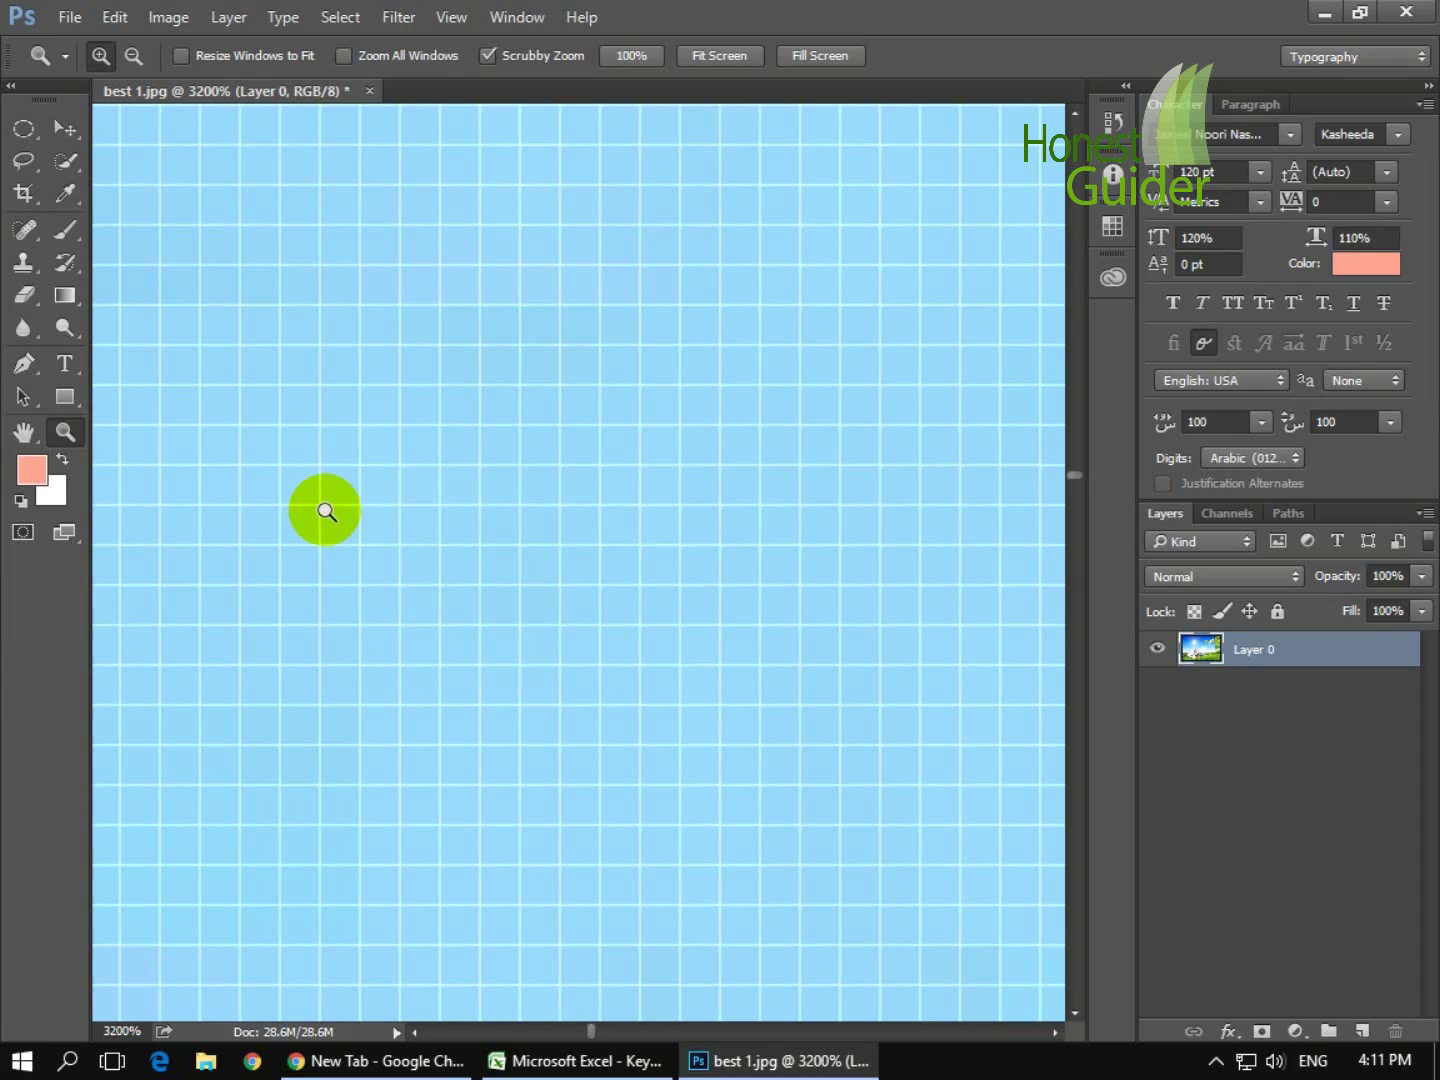
key(alt)
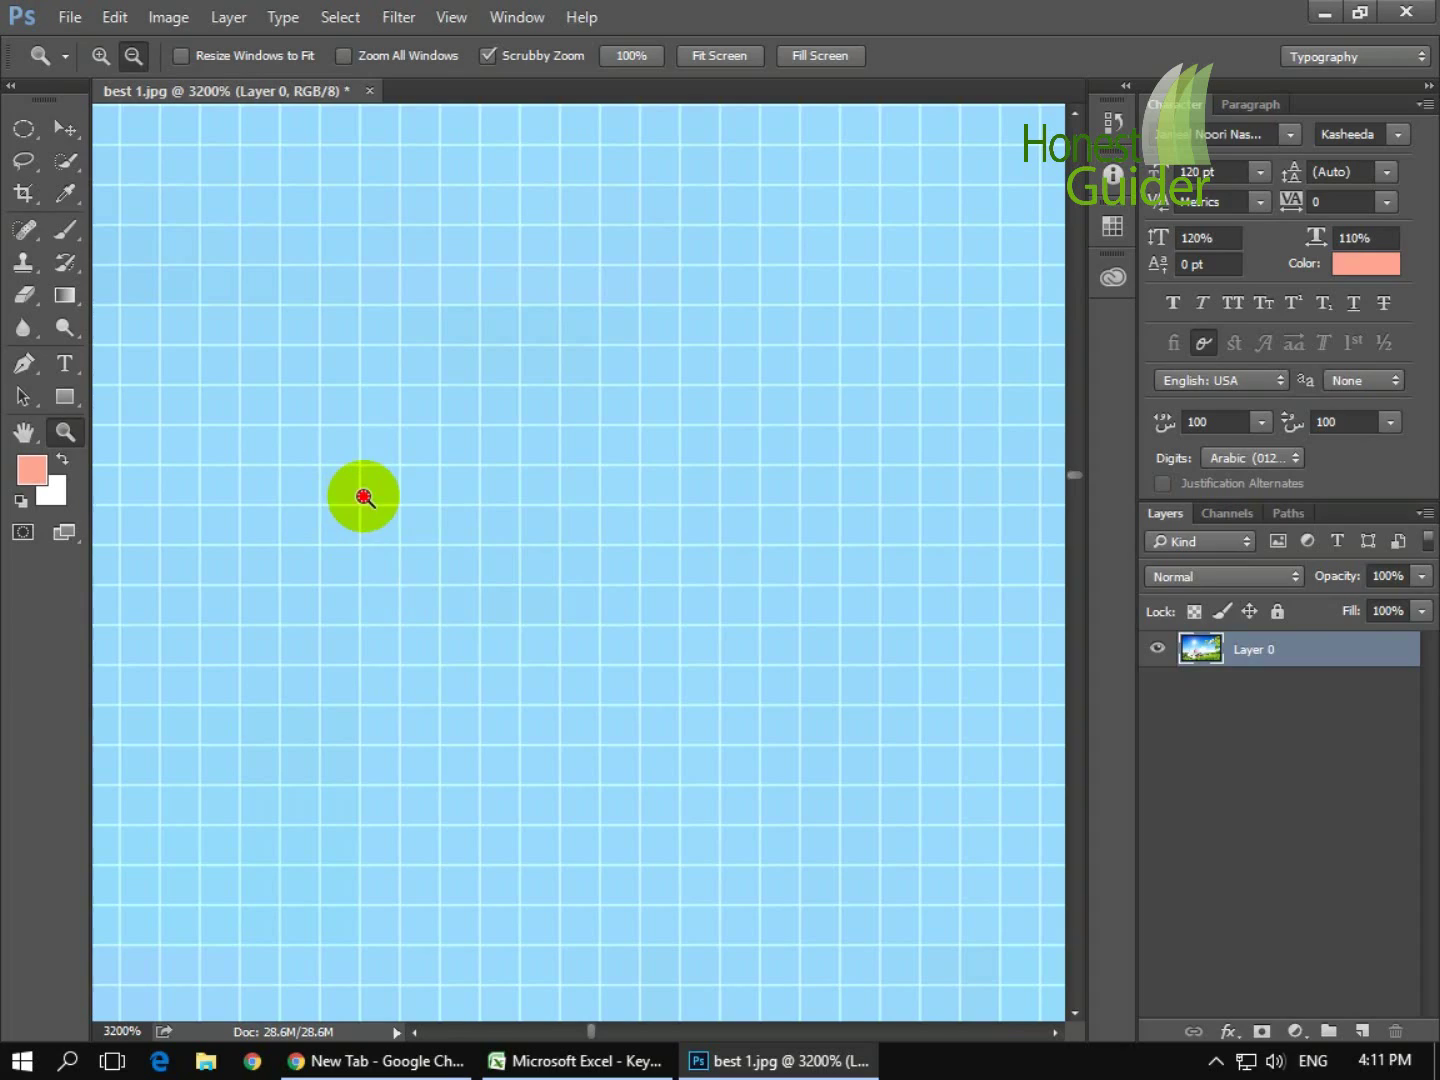
alt+click(365, 497)
alt+click(364, 498)
alt+click(365, 497)
alt+click(364, 497)
alt+click(365, 498)
alt+click(364, 497)
alt+click(364, 497)
alt+click(365, 497)
alt+click(365, 498)
alt+click(365, 497)
alt+click(364, 497)
alt+click(364, 497)
alt+click(365, 497)
alt+click(365, 498)
alt+click(364, 497)
alt+click(364, 498)
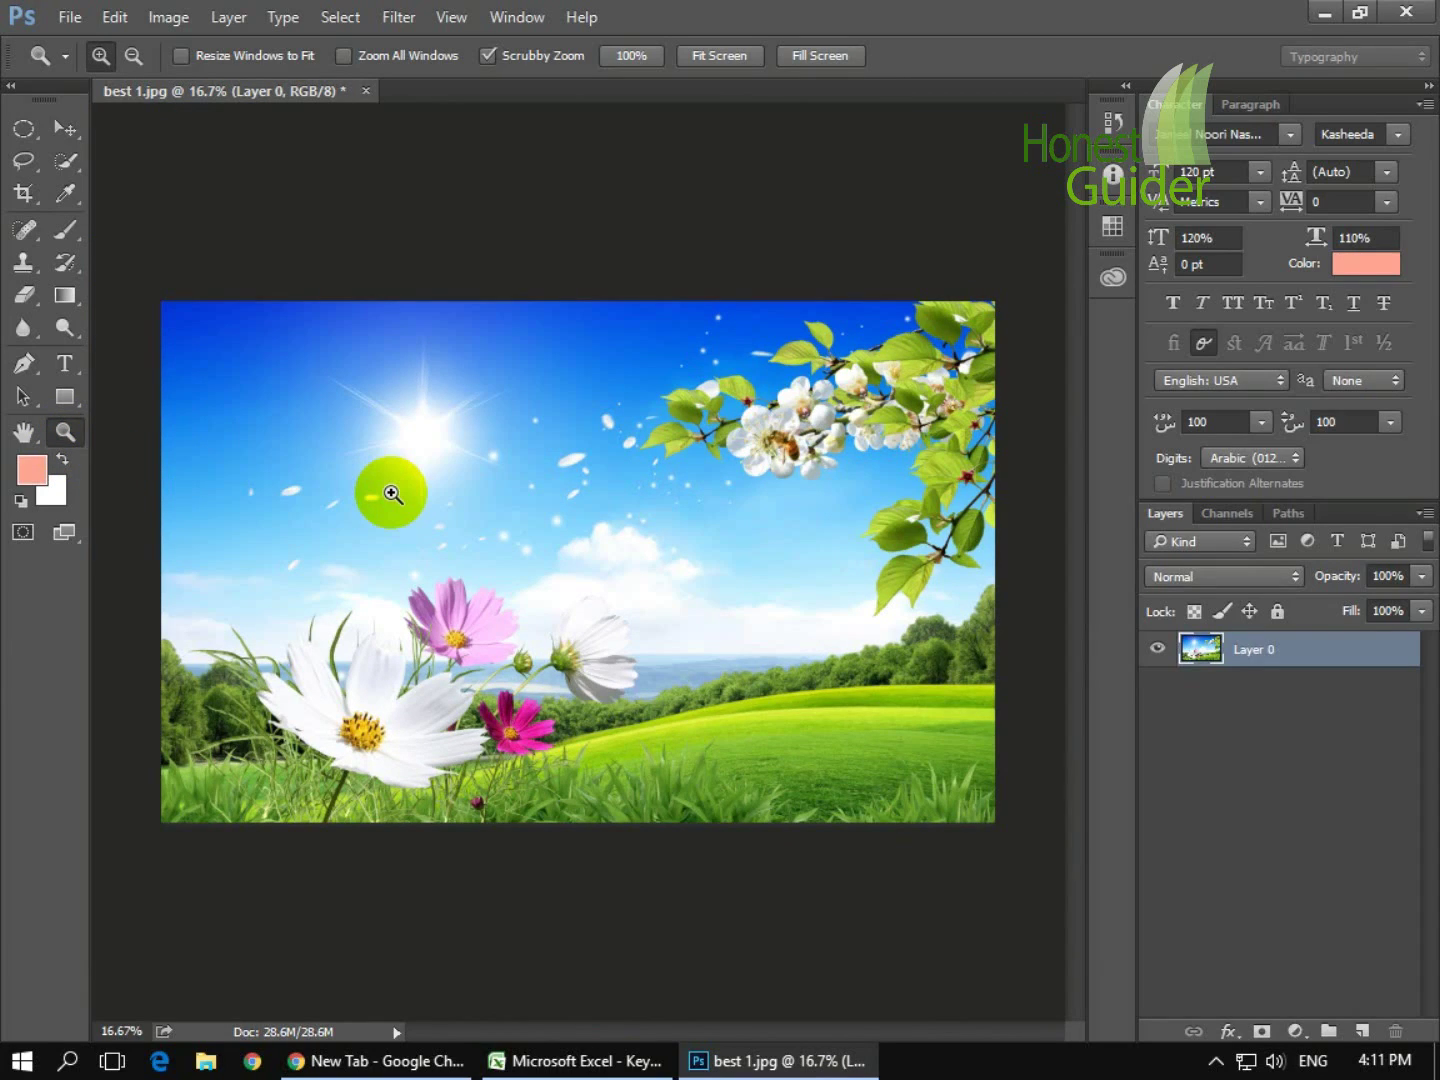
- Zoom in on the sky to 33.33%, and zoom back out to 8.33%
click(392, 493)
click(392, 493)
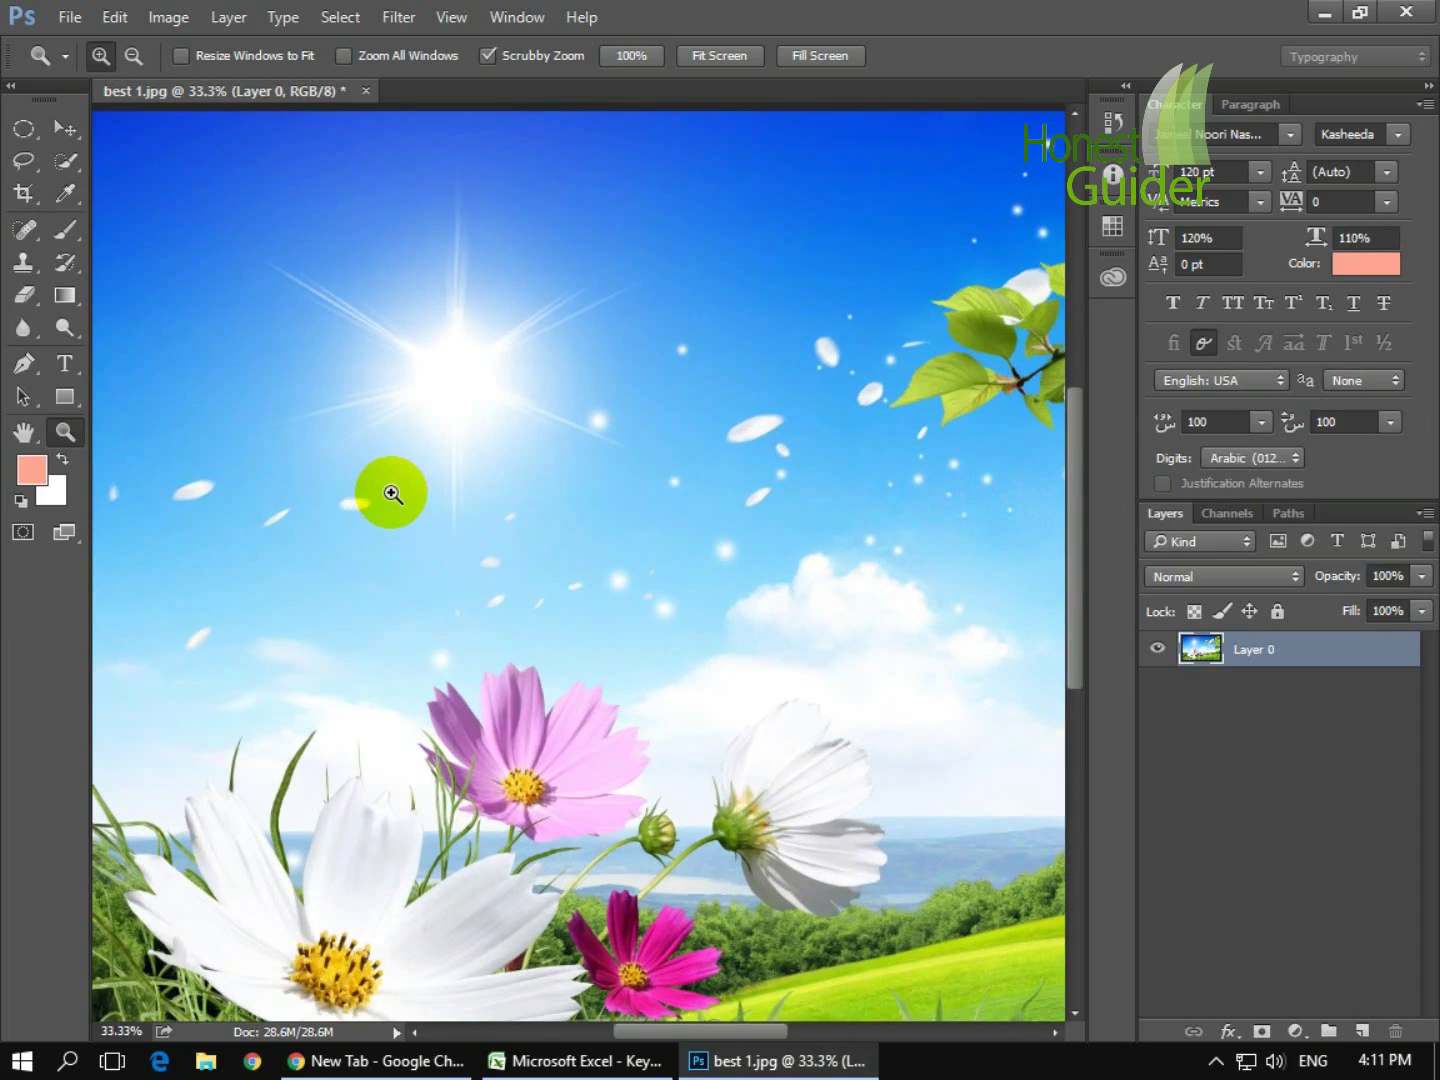
key(alt)
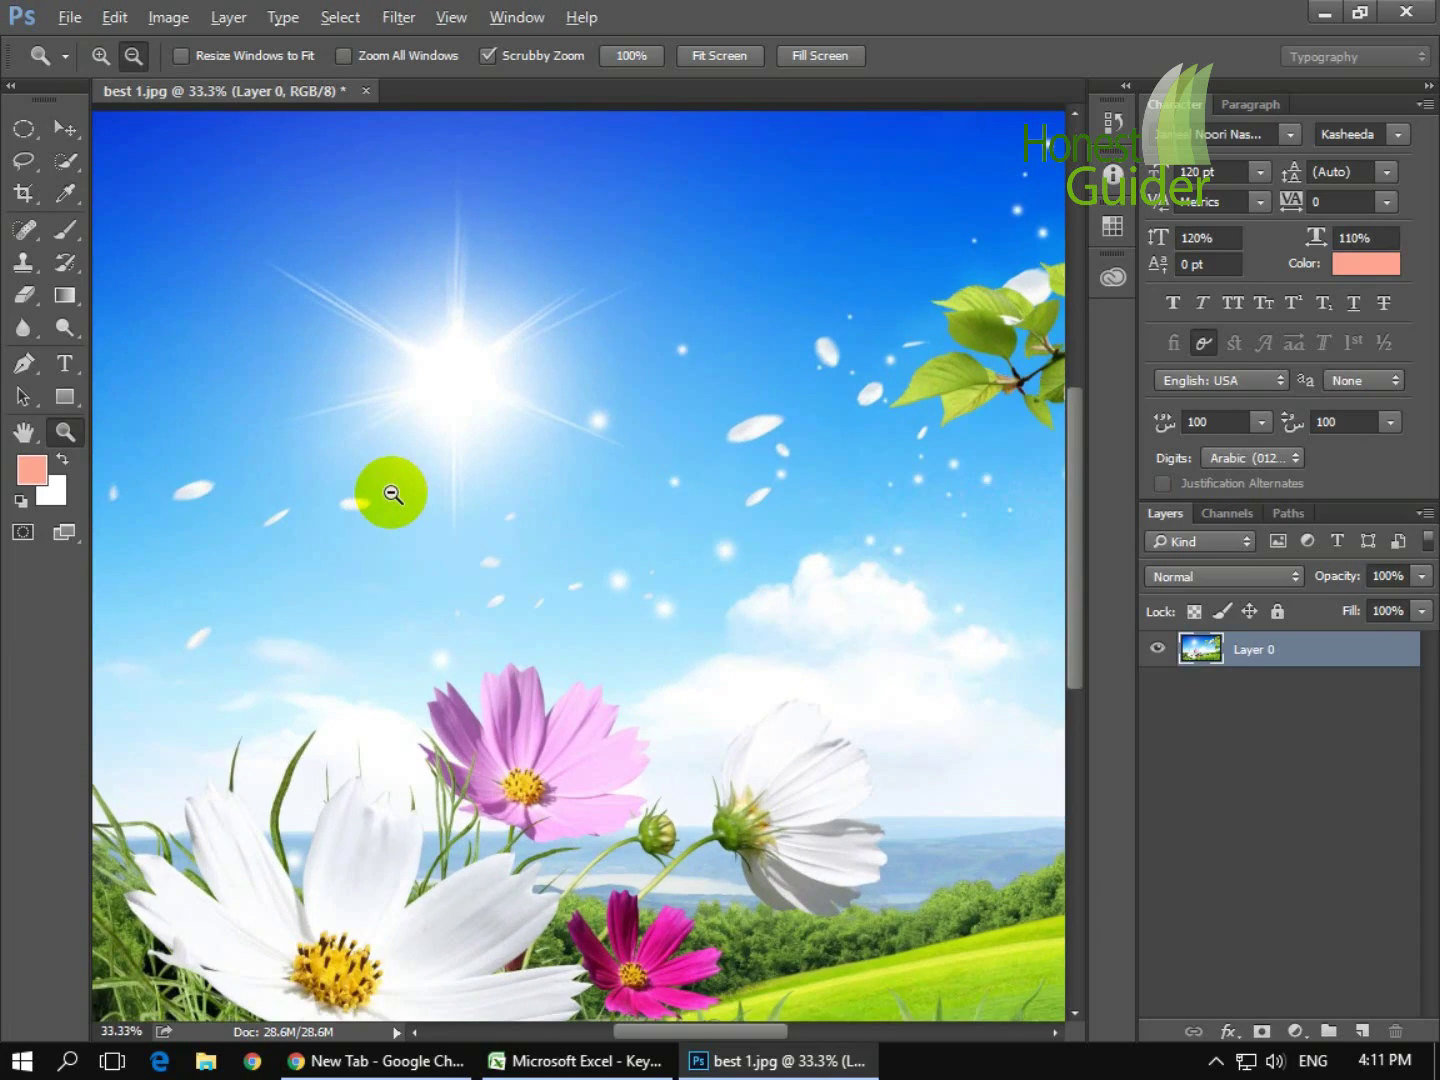
alt+click(391, 493)
alt+click(391, 493)
alt+click(391, 492)
alt+click(392, 492)
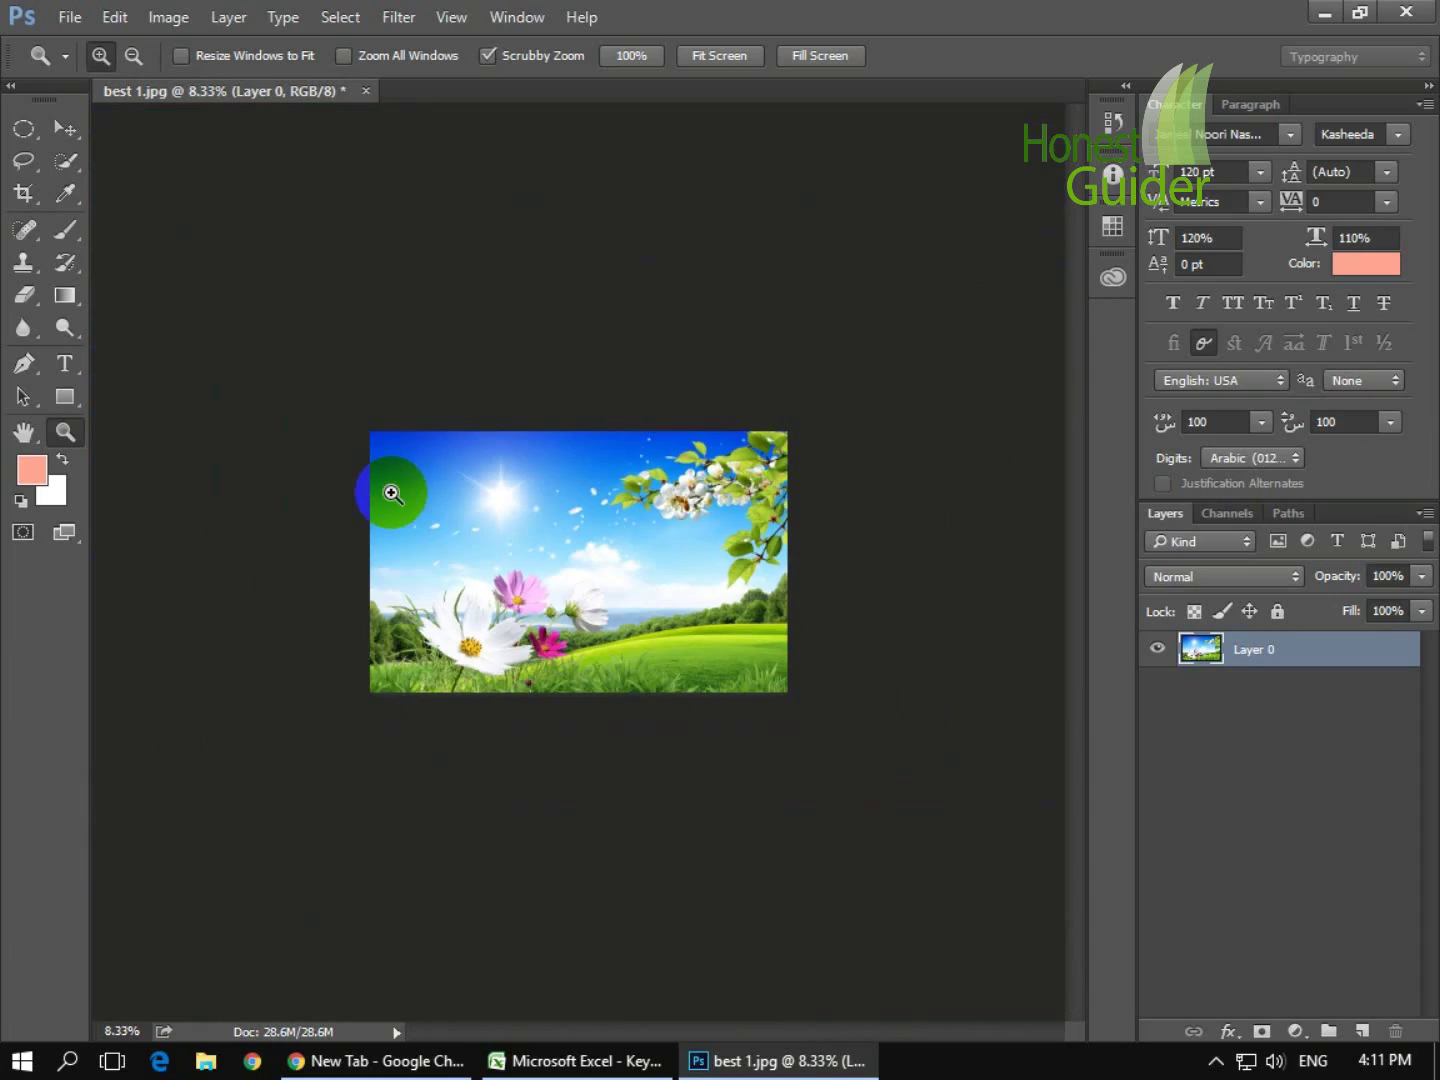
- Use the Zoom In command twice on the image, and the Zoom Out command twice
right_click(464, 513)
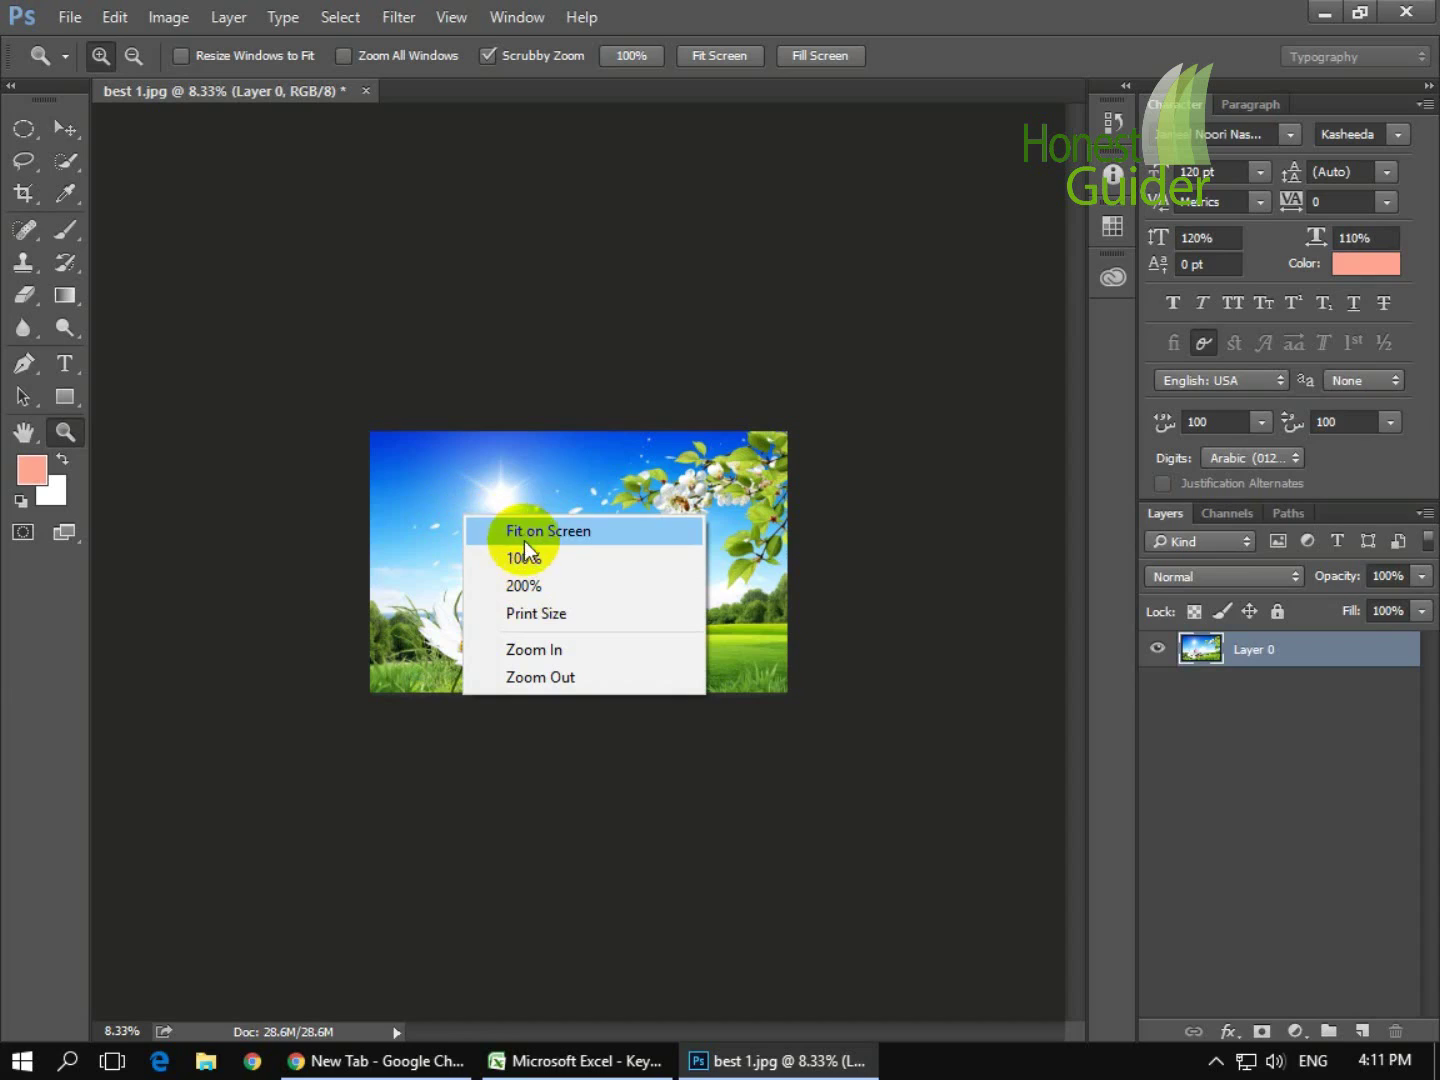
click(532, 651)
right_click(485, 522)
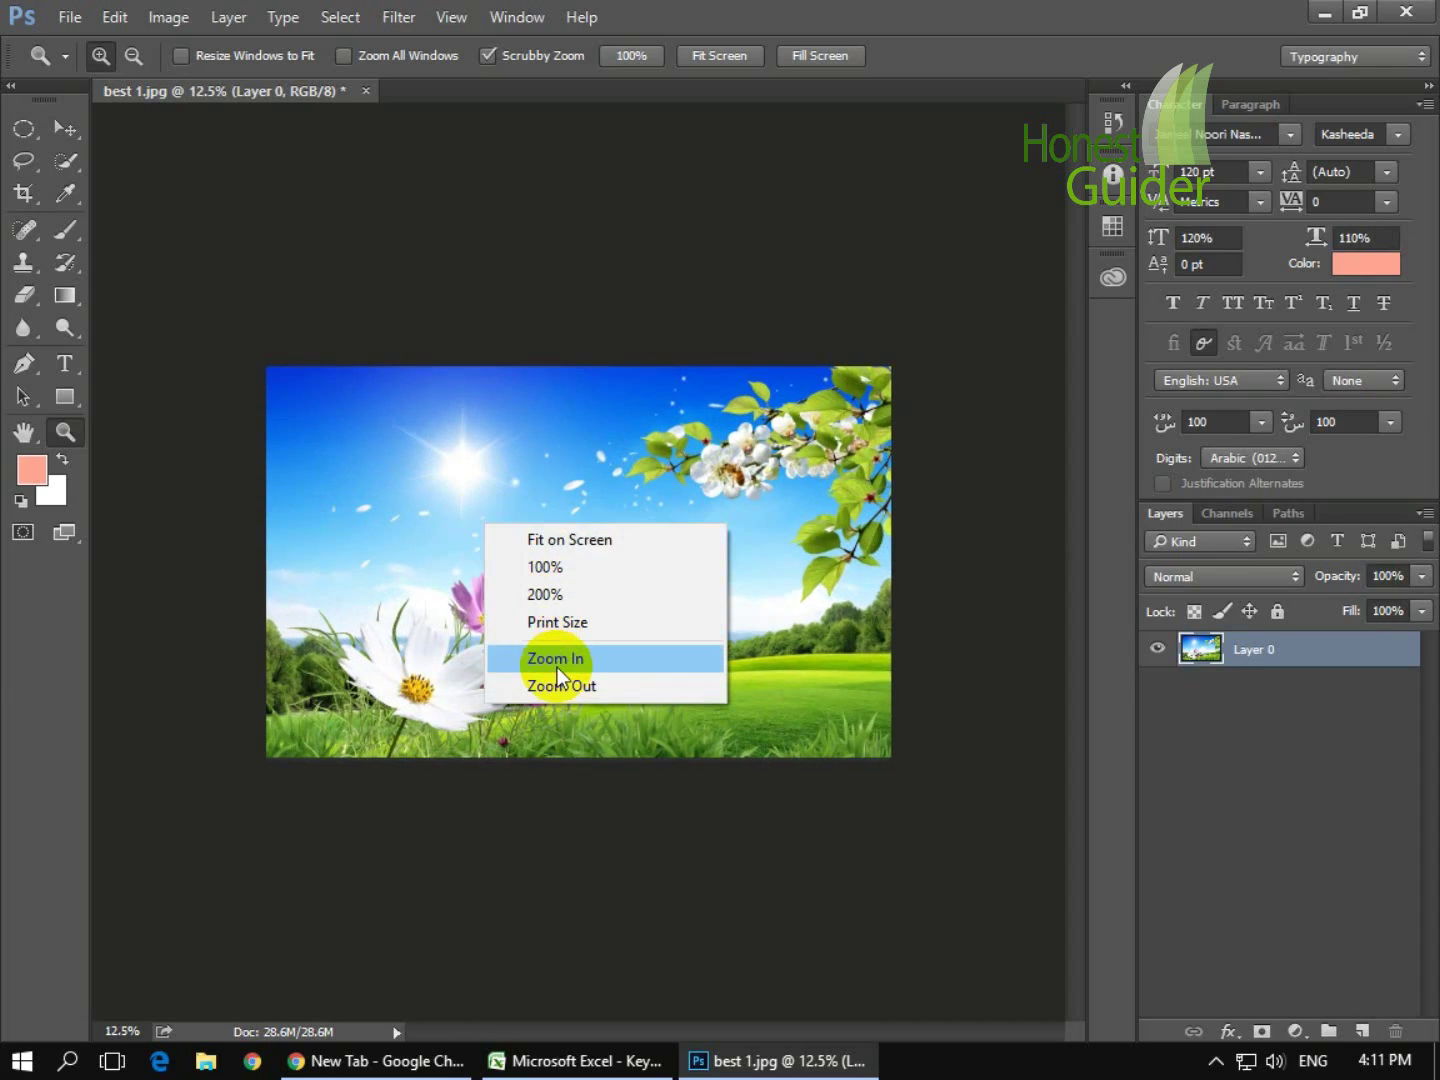
click(557, 659)
right_click(482, 516)
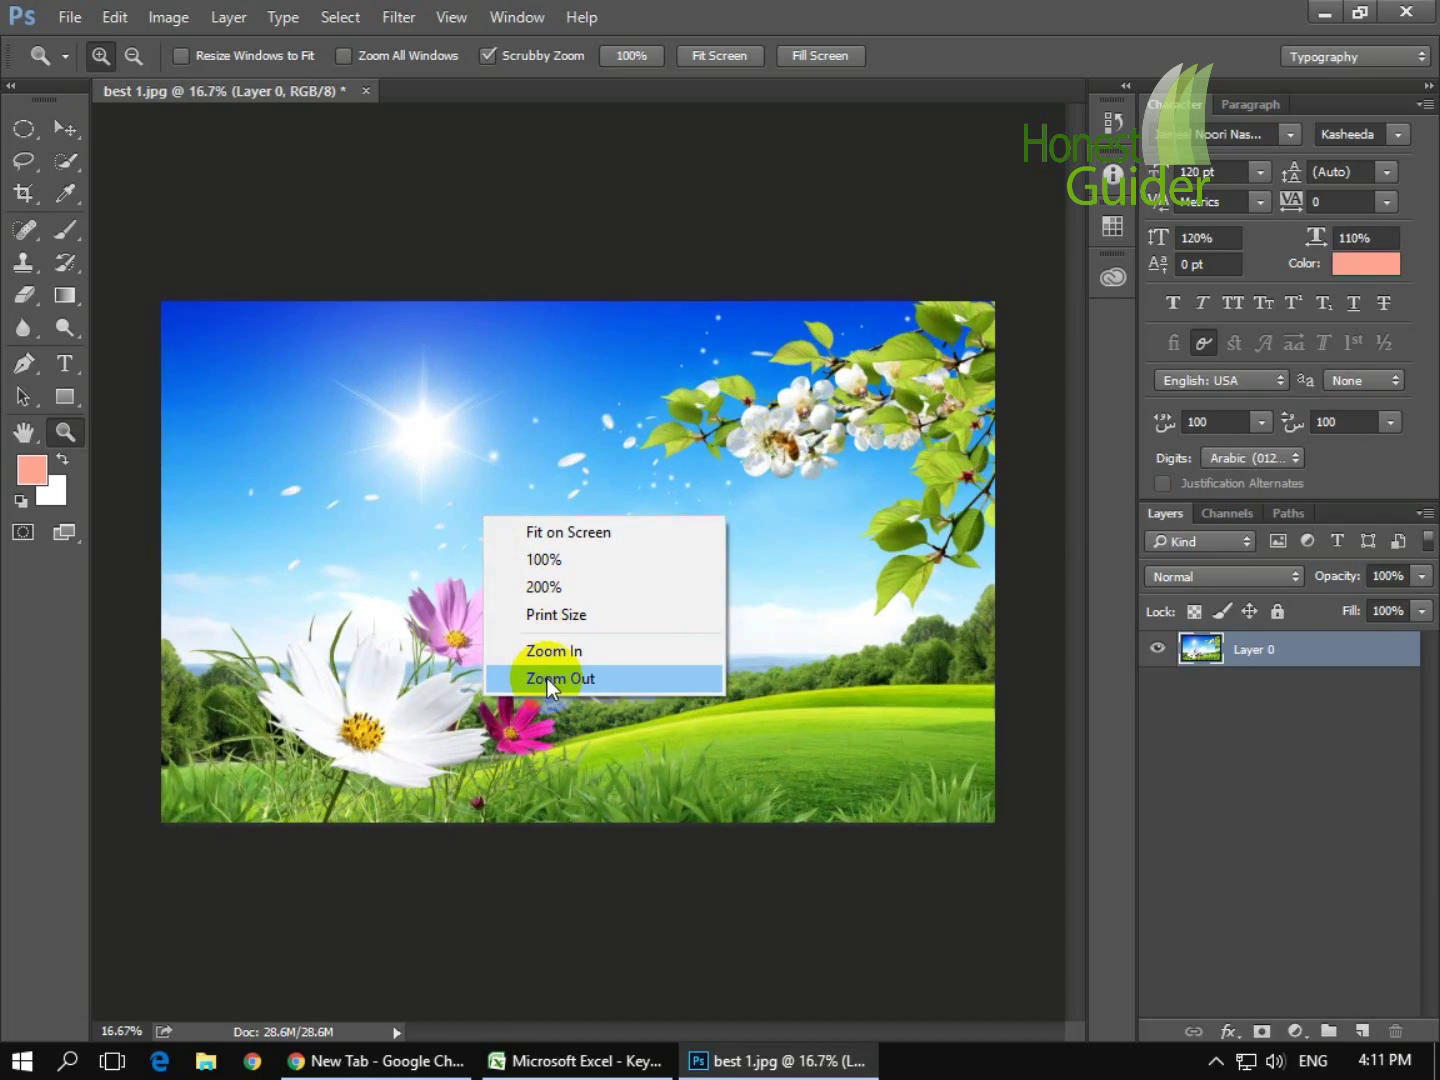
click(547, 678)
right_click(521, 585)
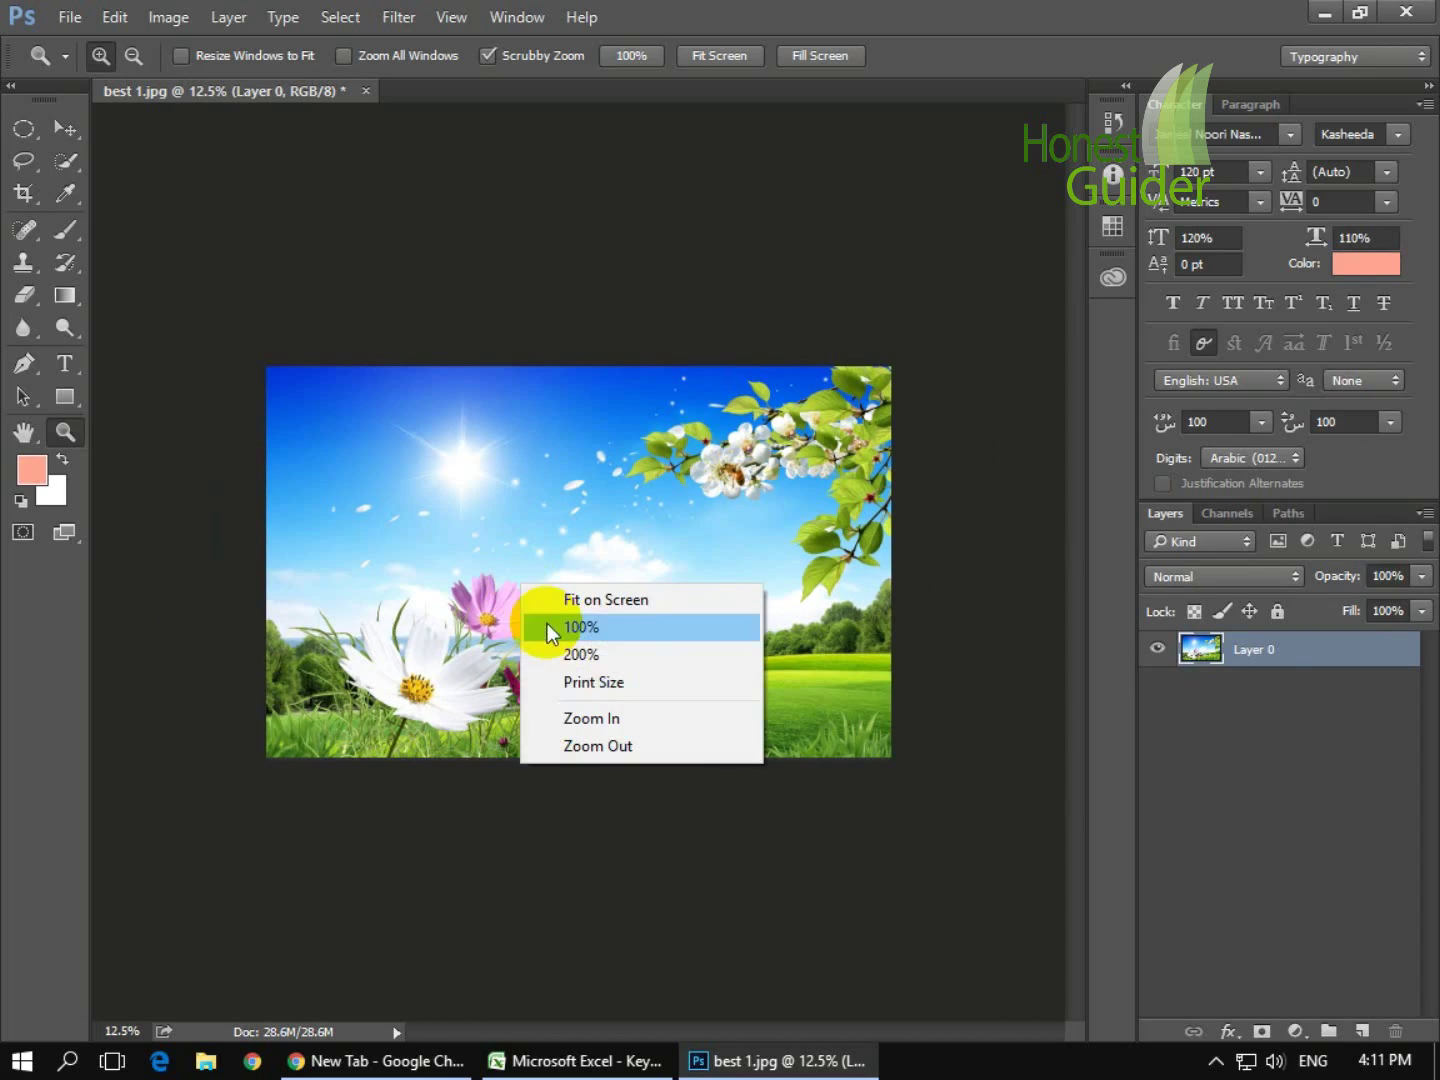
click(597, 744)
- View the image at the 100%, 200% and Print Size presets, ending with Fit on Screen
right_click(489, 527)
click(550, 571)
right_click(524, 505)
click(585, 568)
right_click(528, 513)
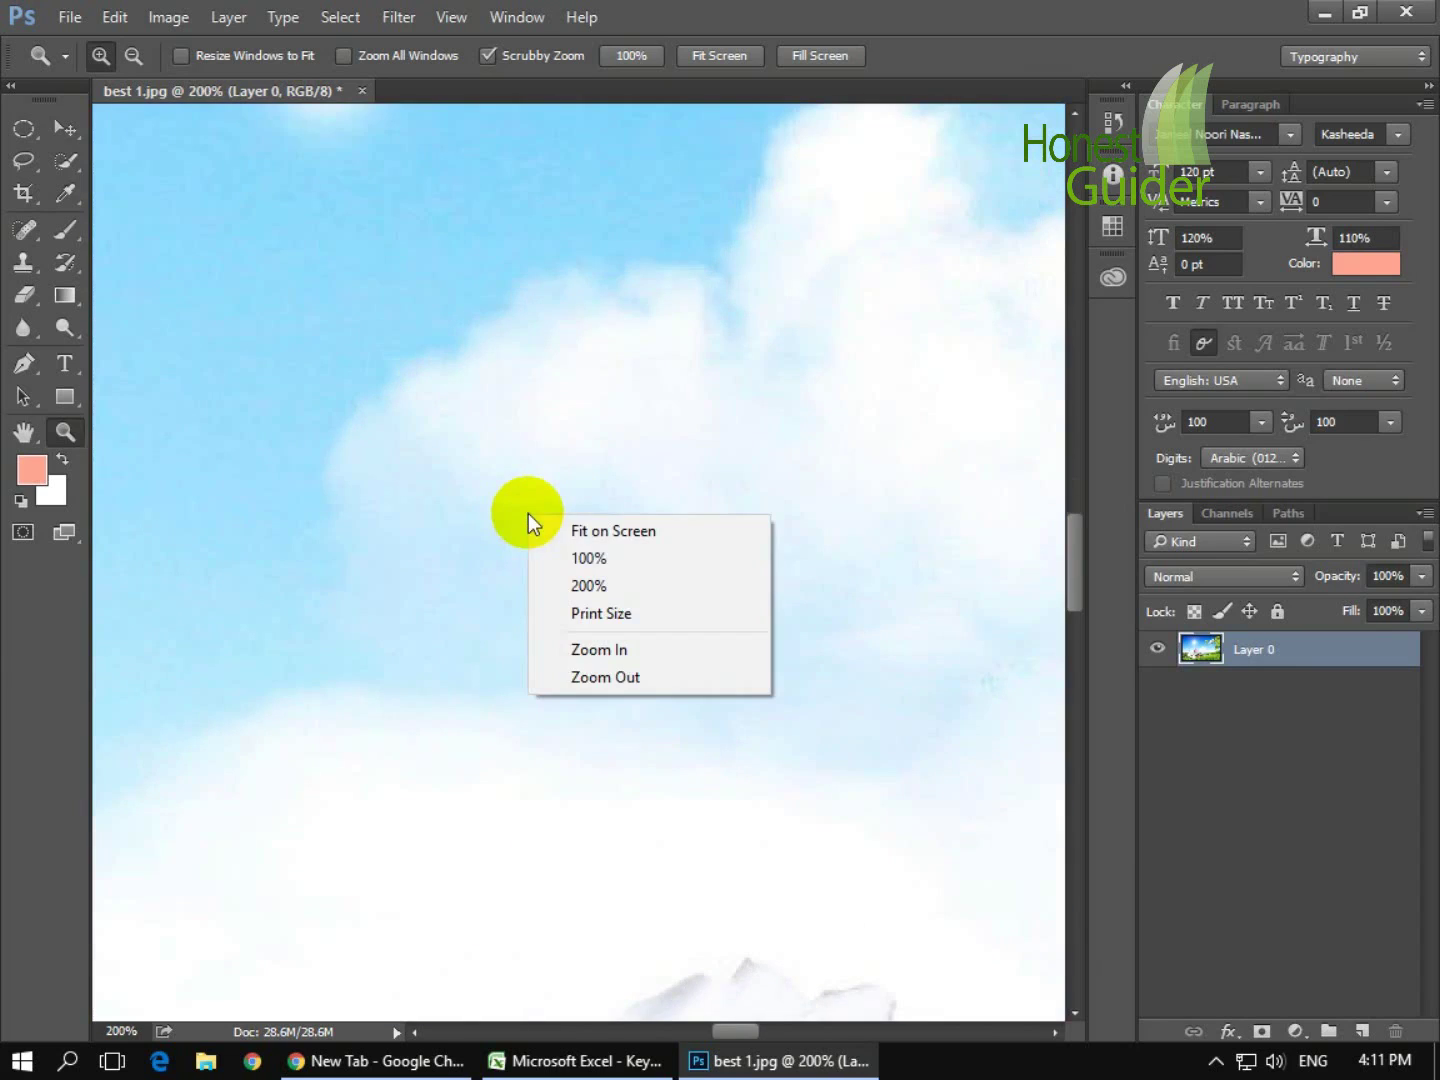
click(584, 532)
right_click(522, 474)
click(593, 576)
right_click(503, 491)
click(556, 510)
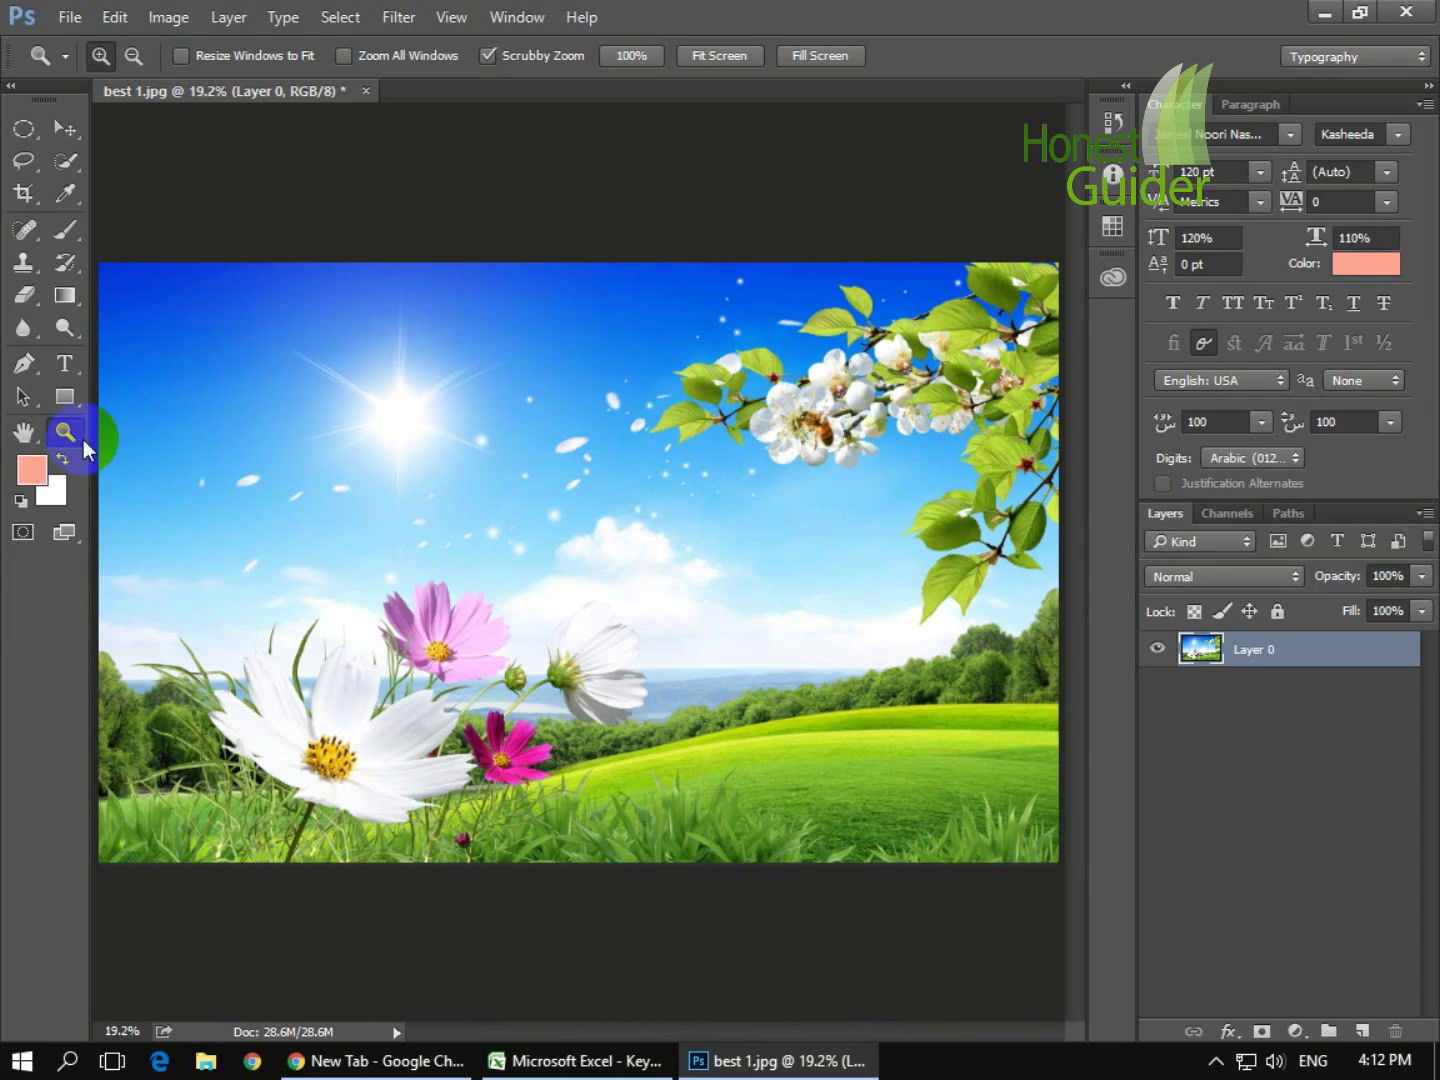
- With the Move tool active, zoom the image in and out repeatedly, ending at 19.2%
click(64, 129)
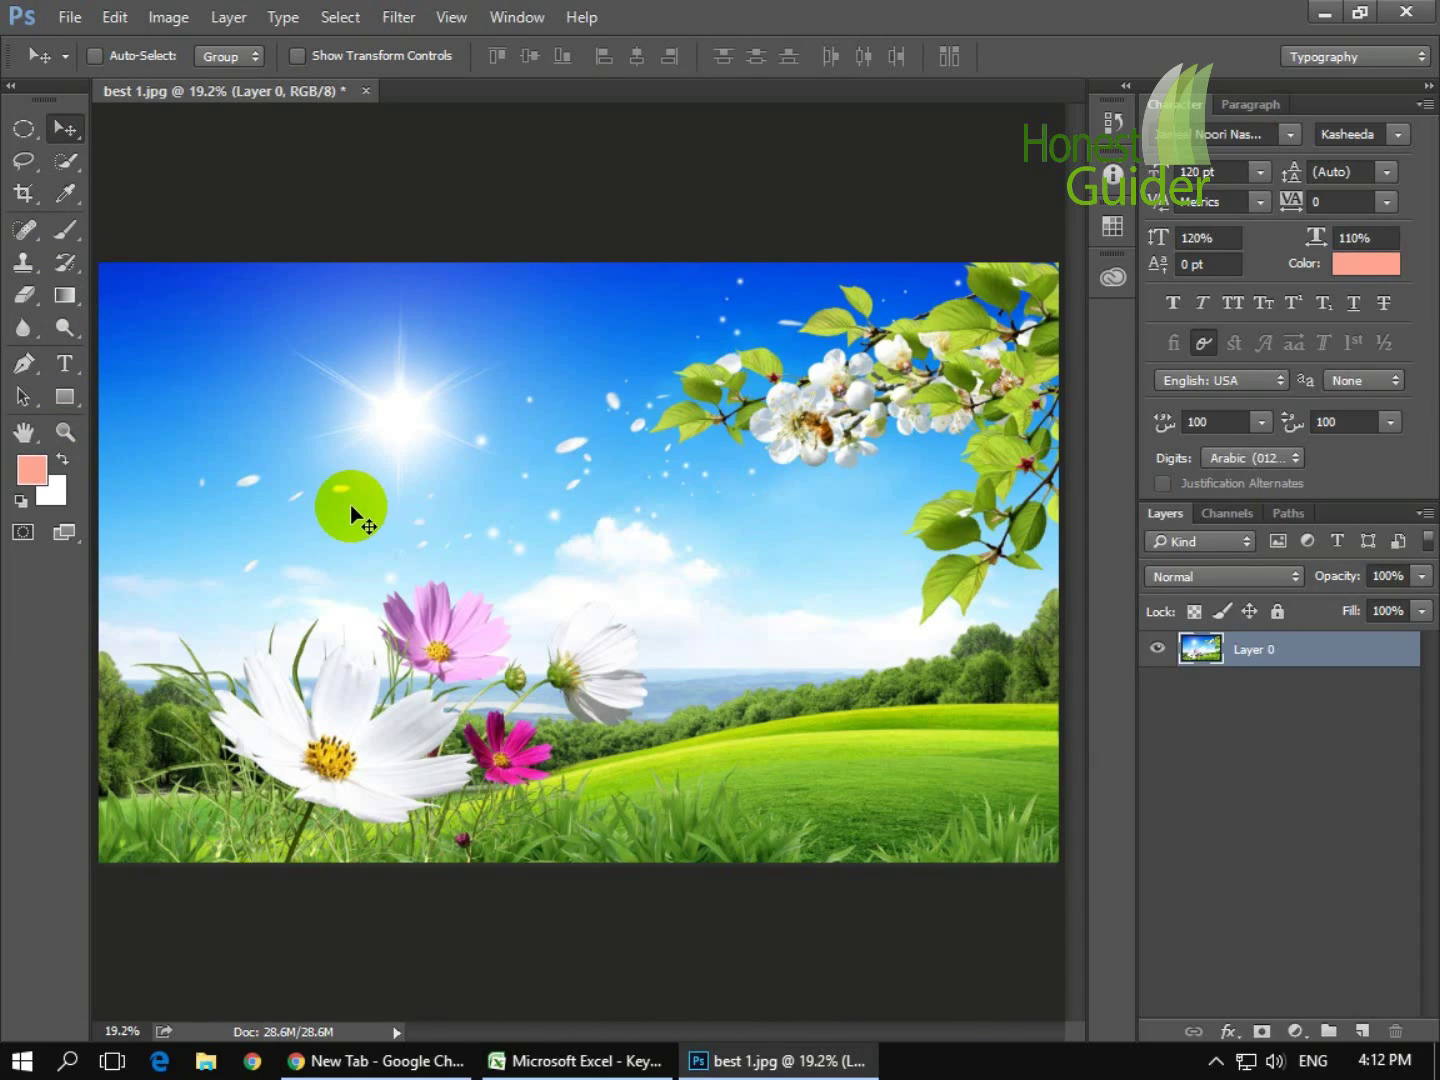
key(alt)
scroll(350, 504, down, 6)
scroll(350, 504, up, 2)
scroll(352, 510, up, 3)
scroll(351, 509, down, 3)
scroll(351, 510, up, 4)
scroll(349, 505, up, 4)
scroll(350, 504, down, 7)
scroll(350, 504, down, 2)
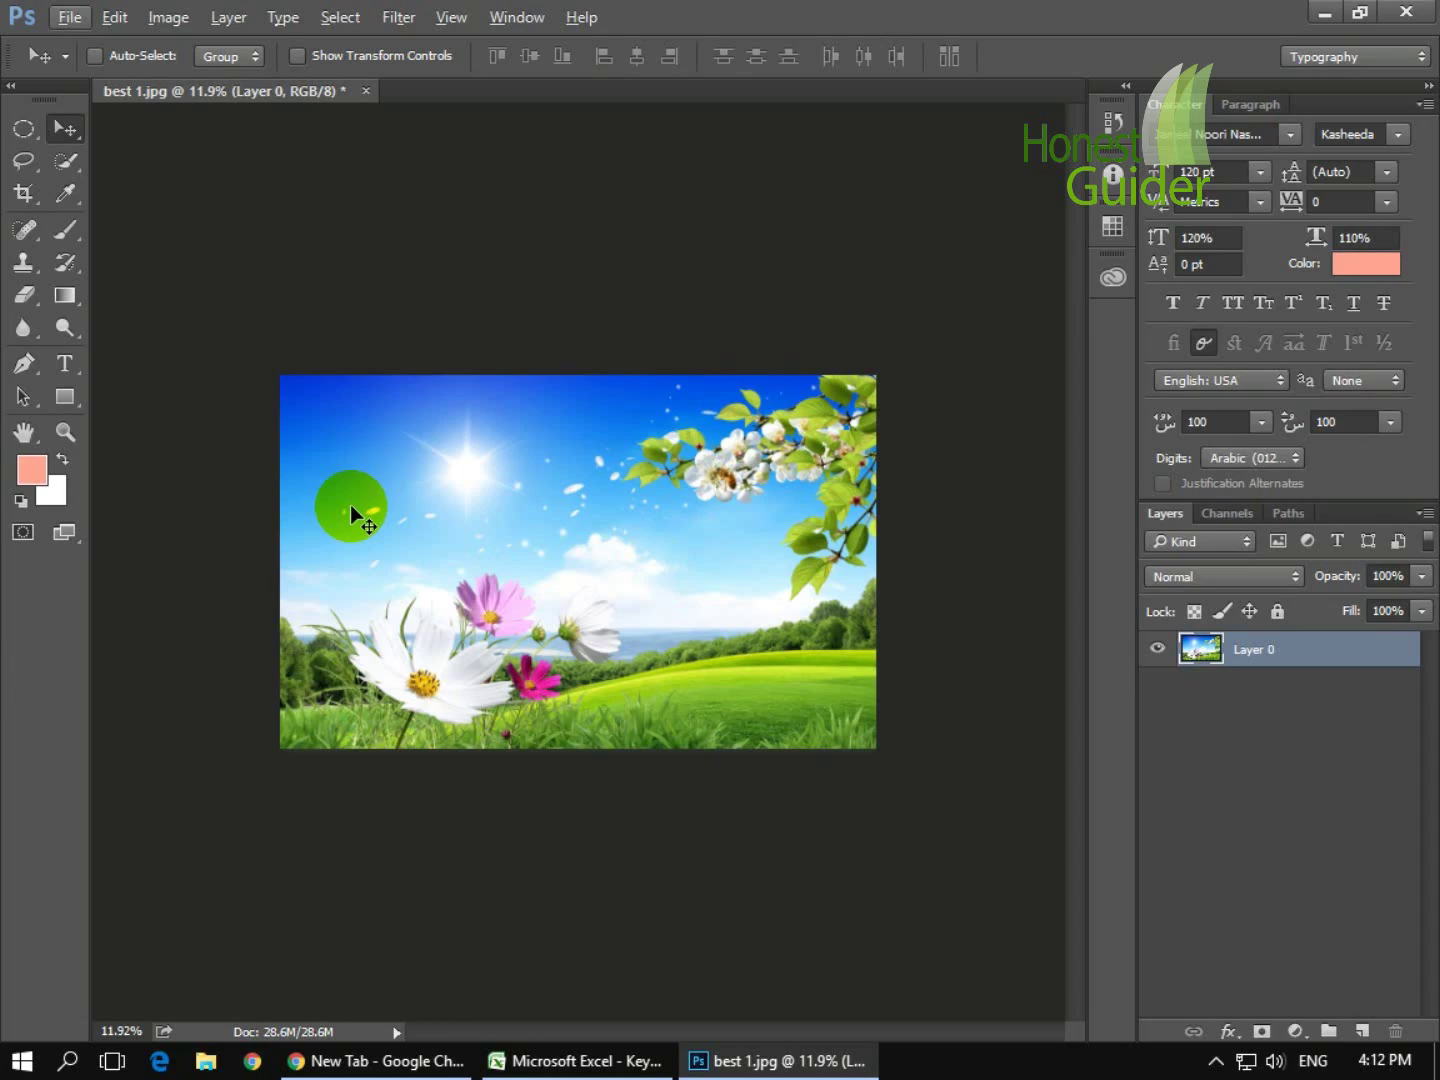
scroll(350, 504, down, 1)
scroll(350, 504, up, 4)
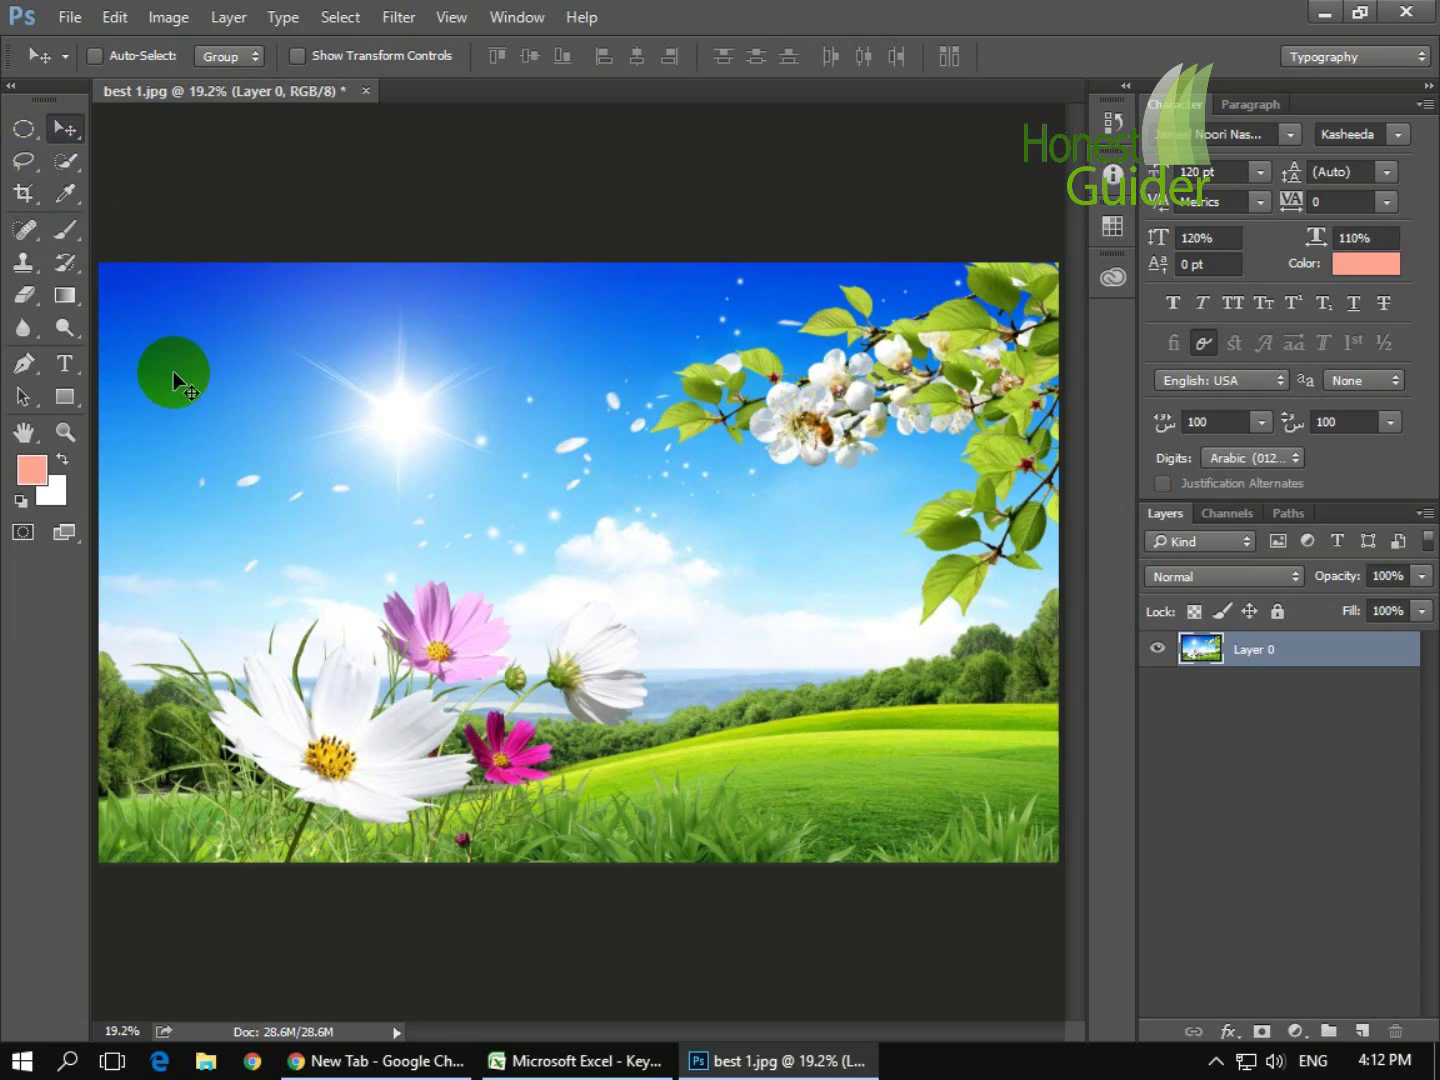
- Switch from the Elliptical to the Rectangular Marquee Tool
click(24, 137)
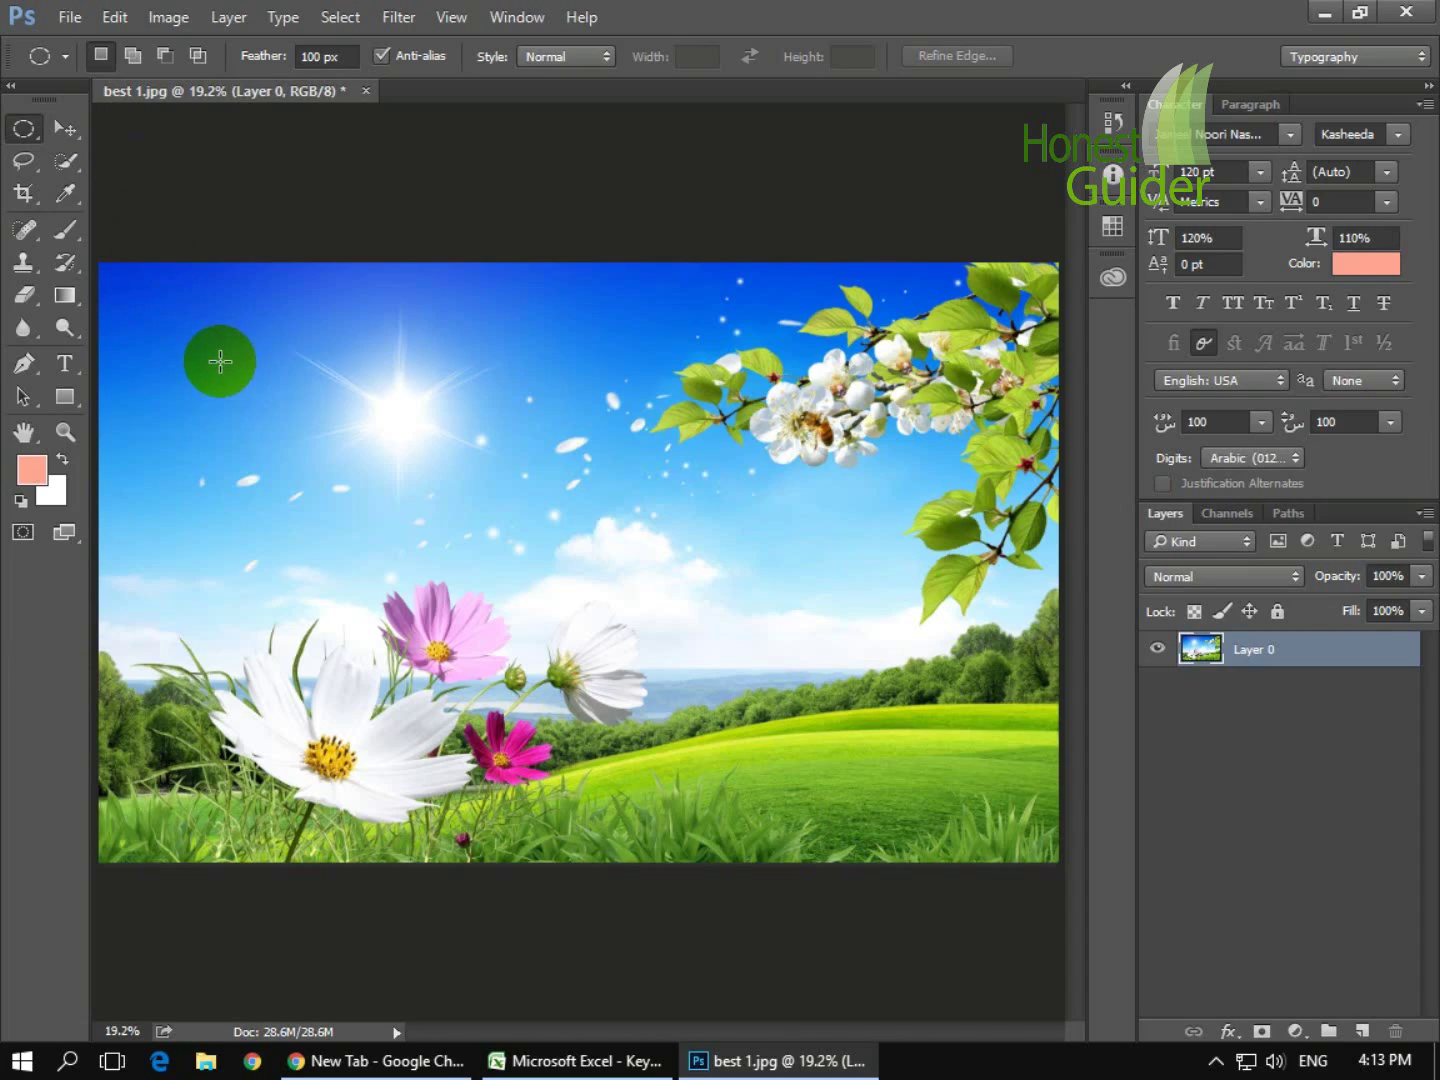
click(24, 133)
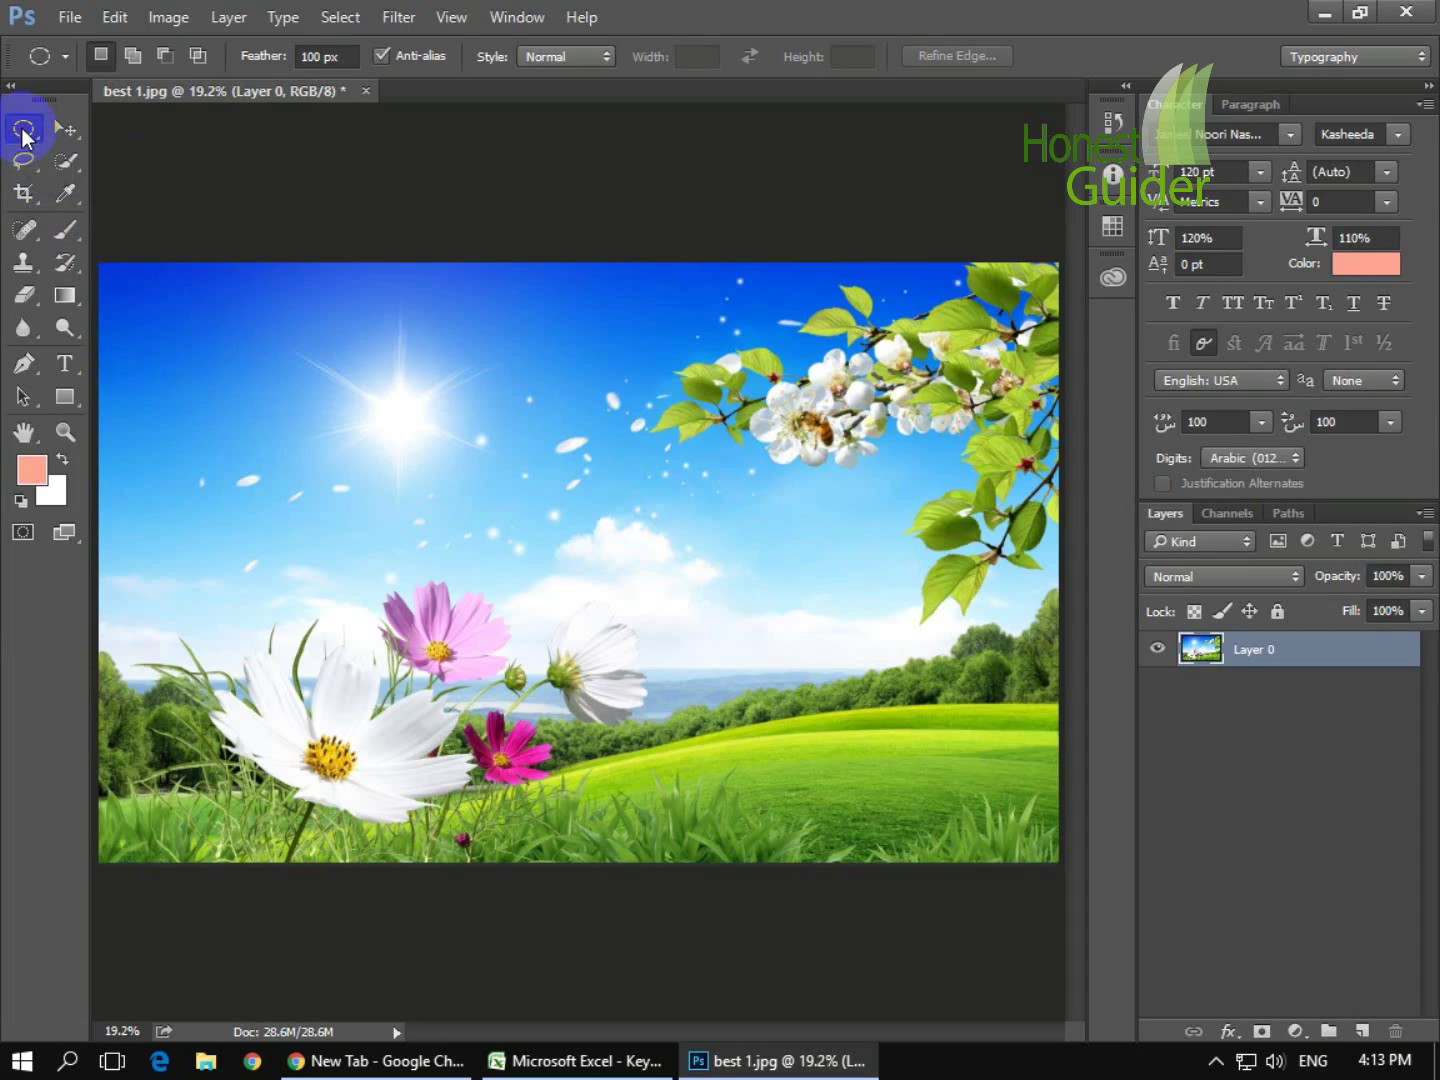
click(22, 132)
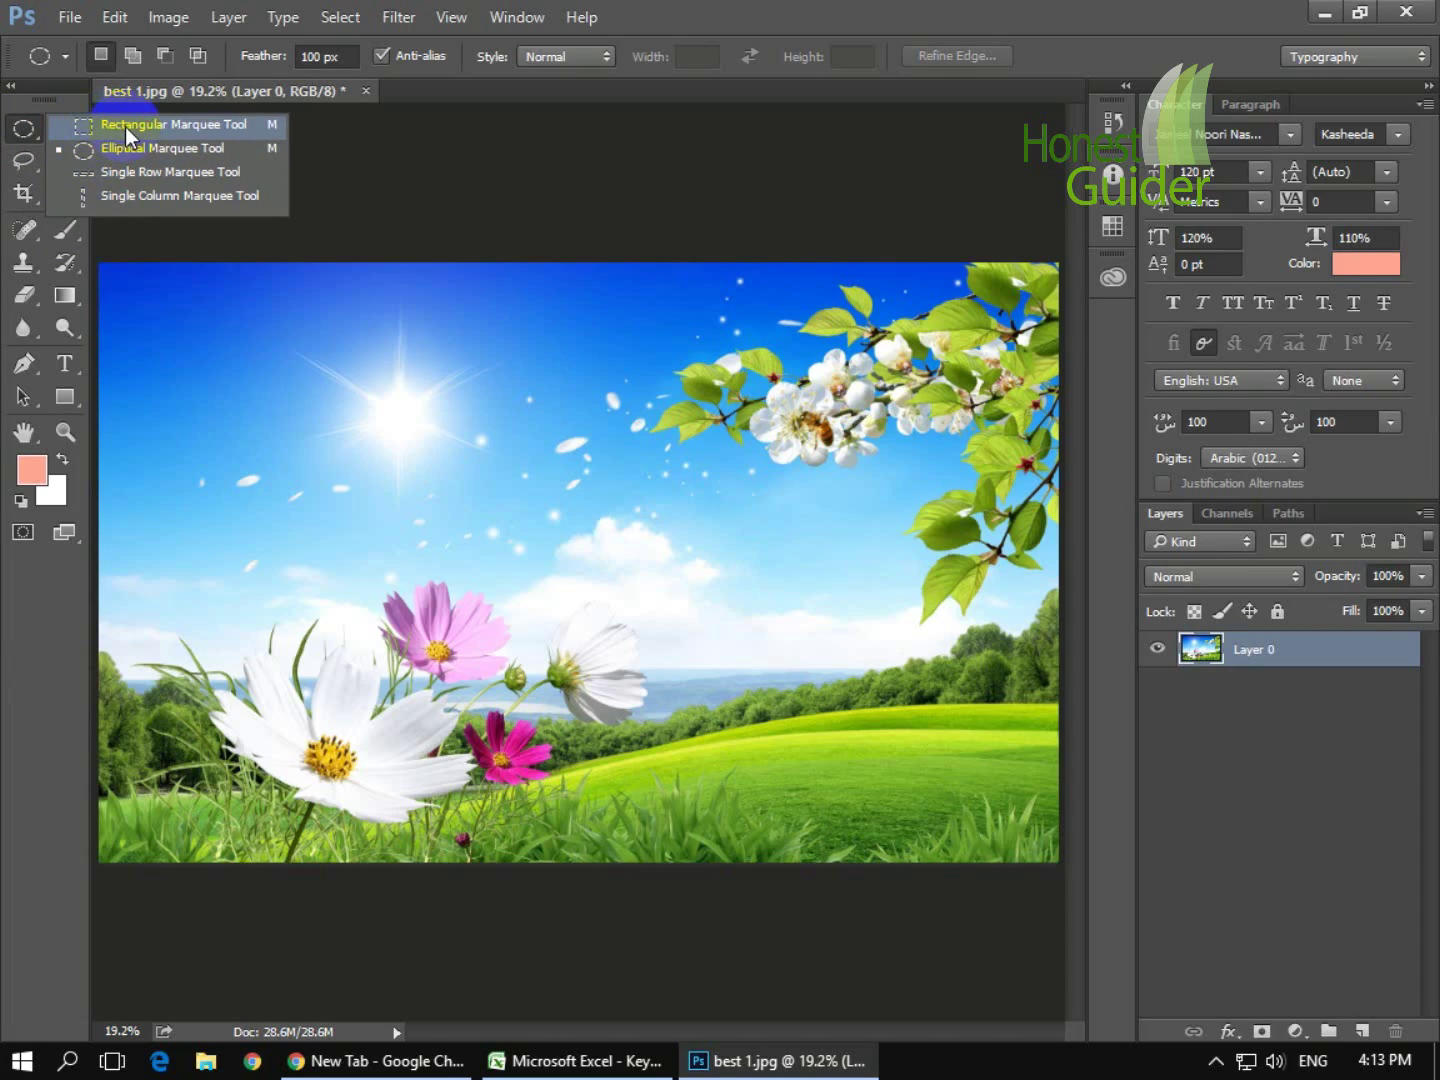
click(124, 127)
click(22, 130)
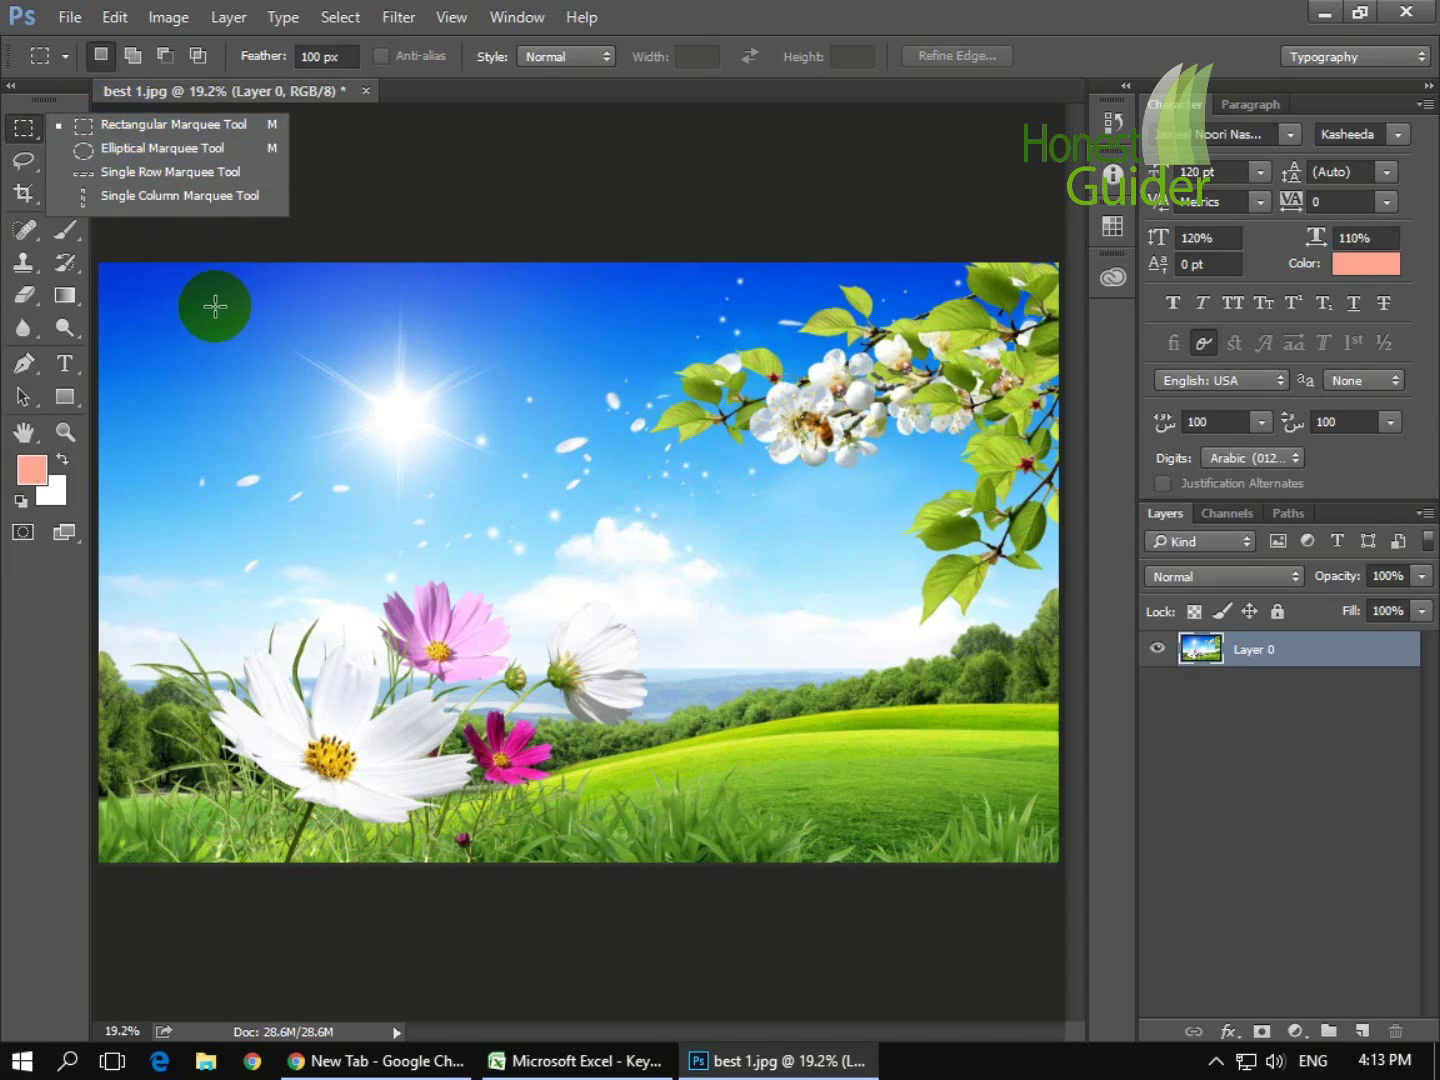
- Try a feather of 0 px after drawing a rectangular selection around the sun, and deselect
drag(215, 301, 502, 484)
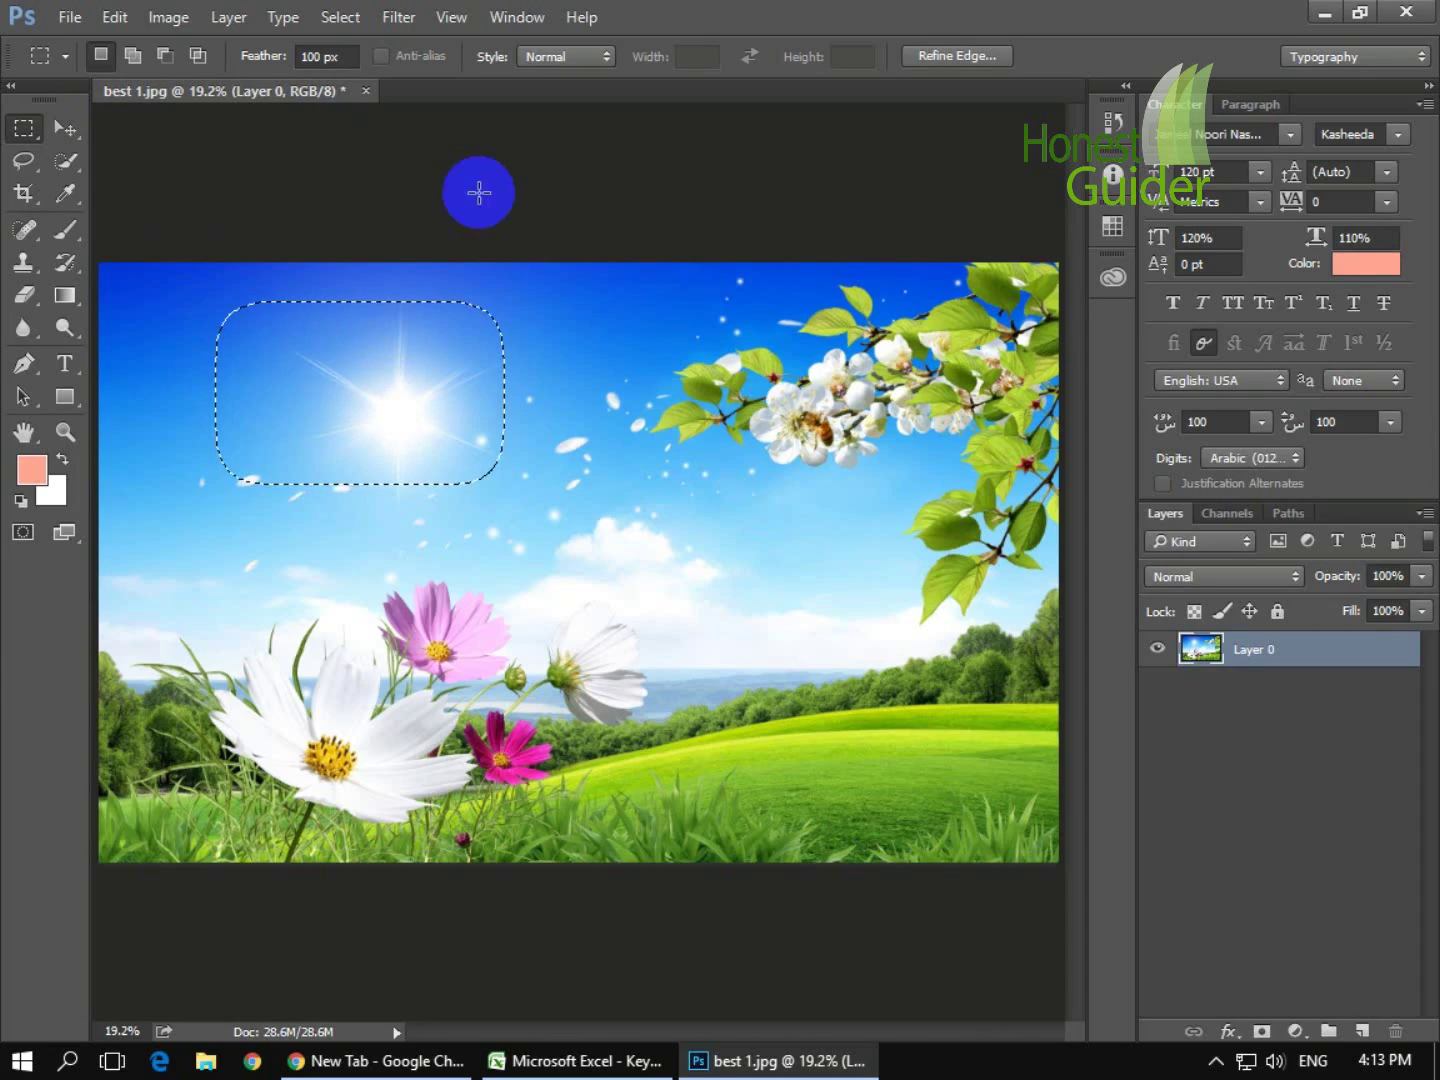
double_click(310, 58)
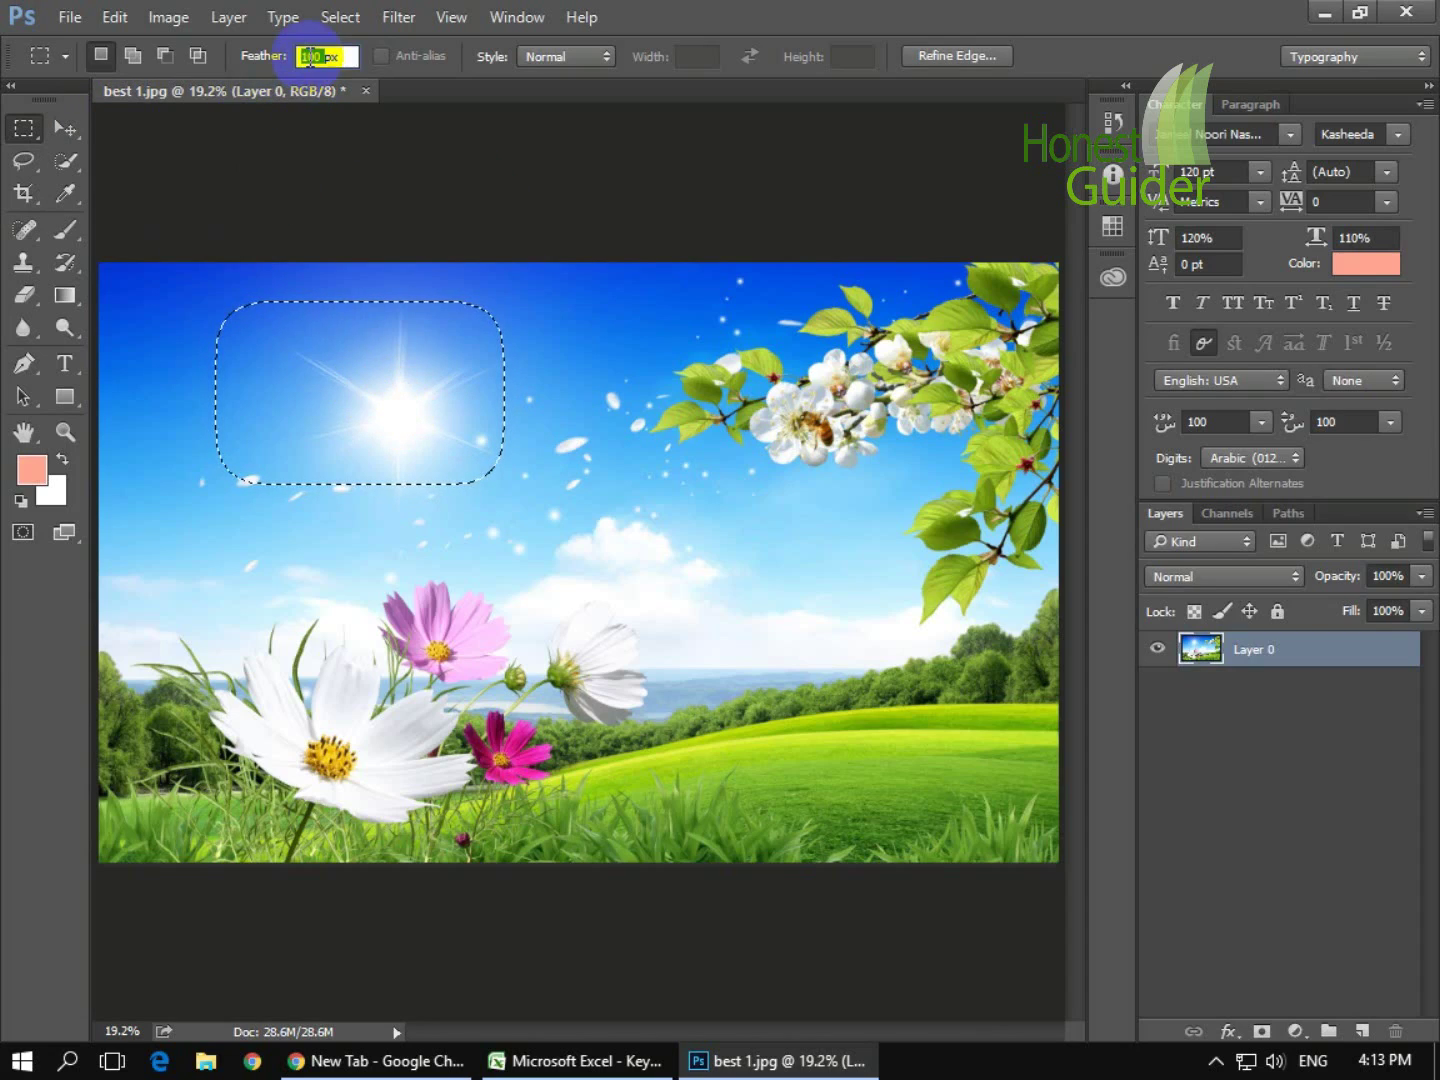
text(0)
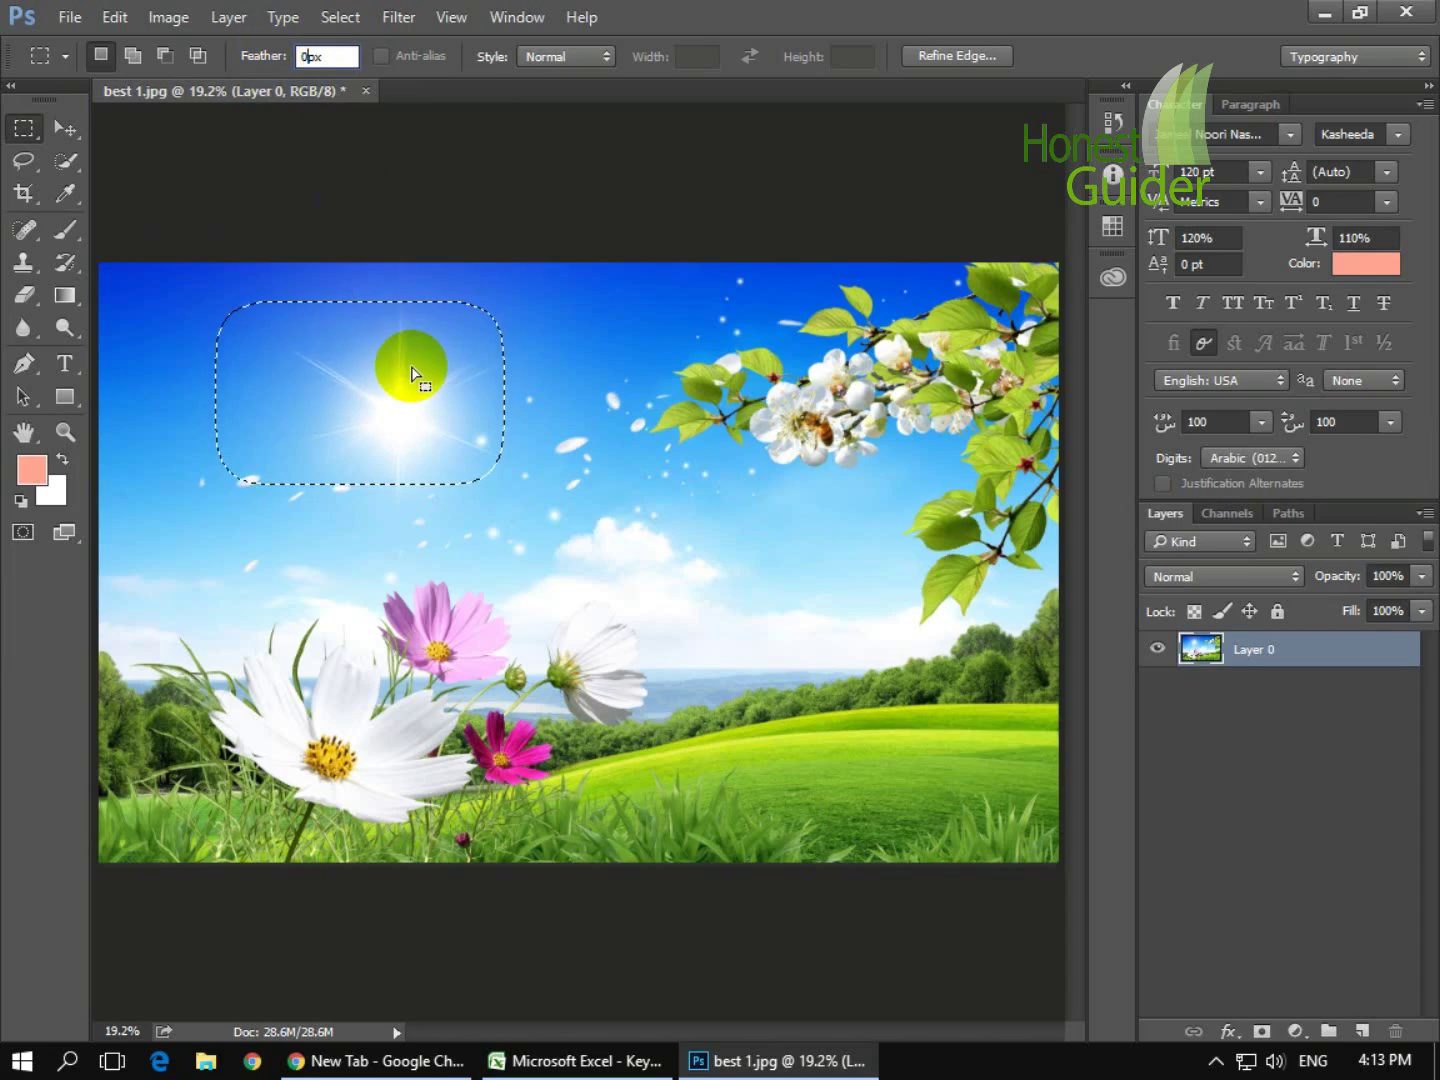
key(ctrl+z)
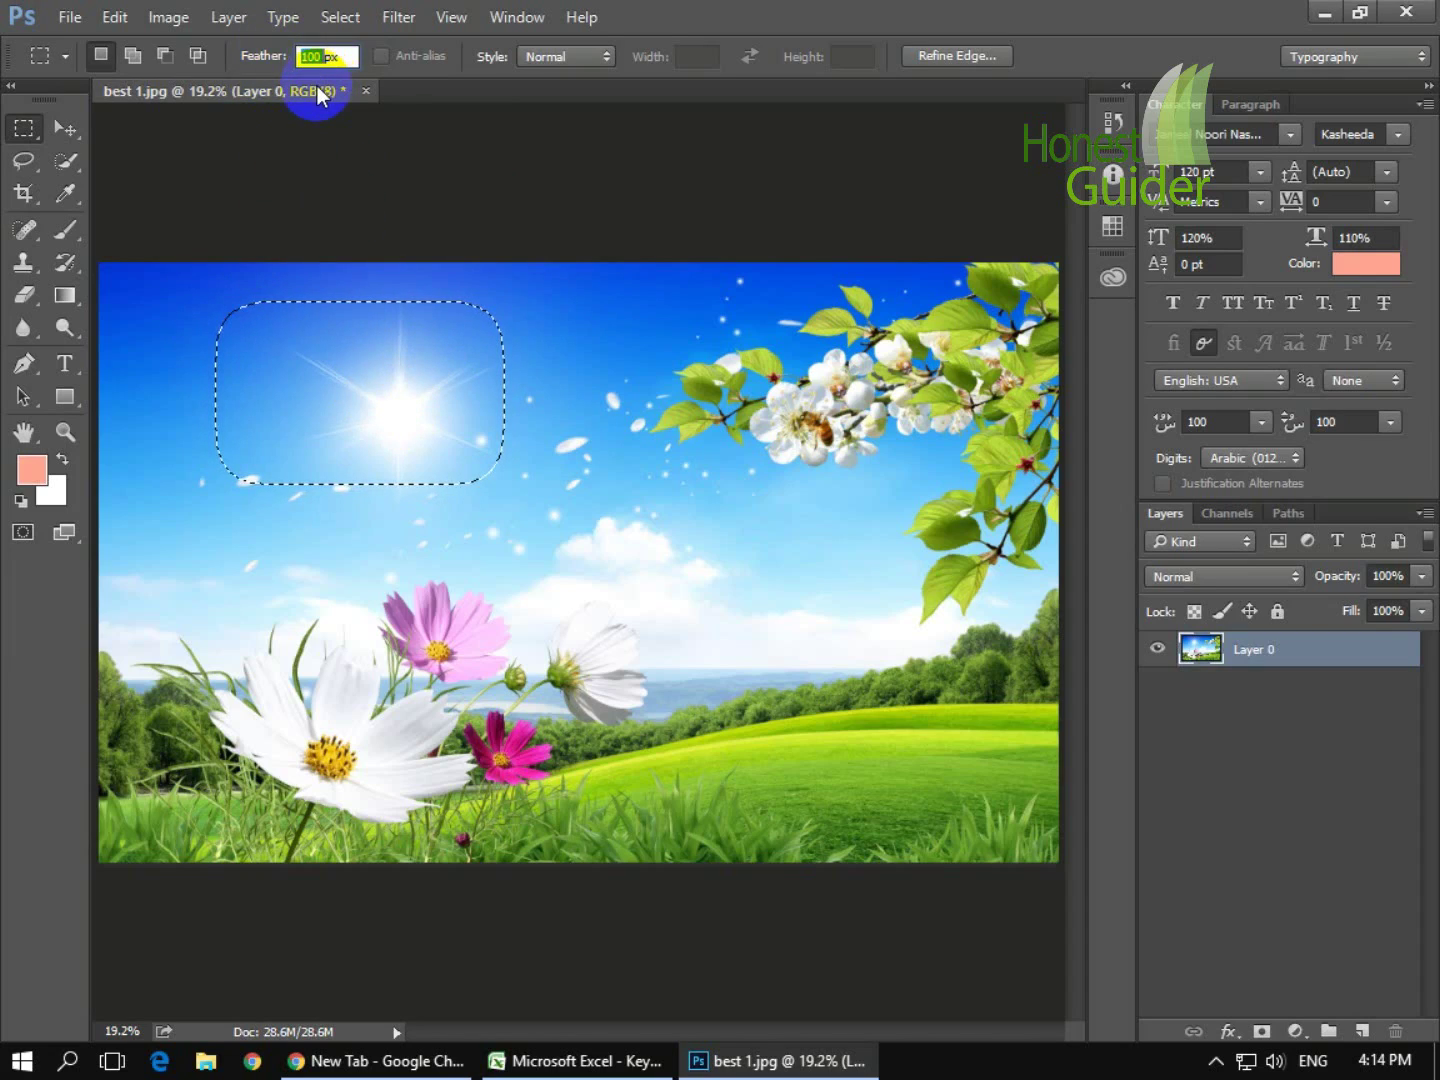
text(0)
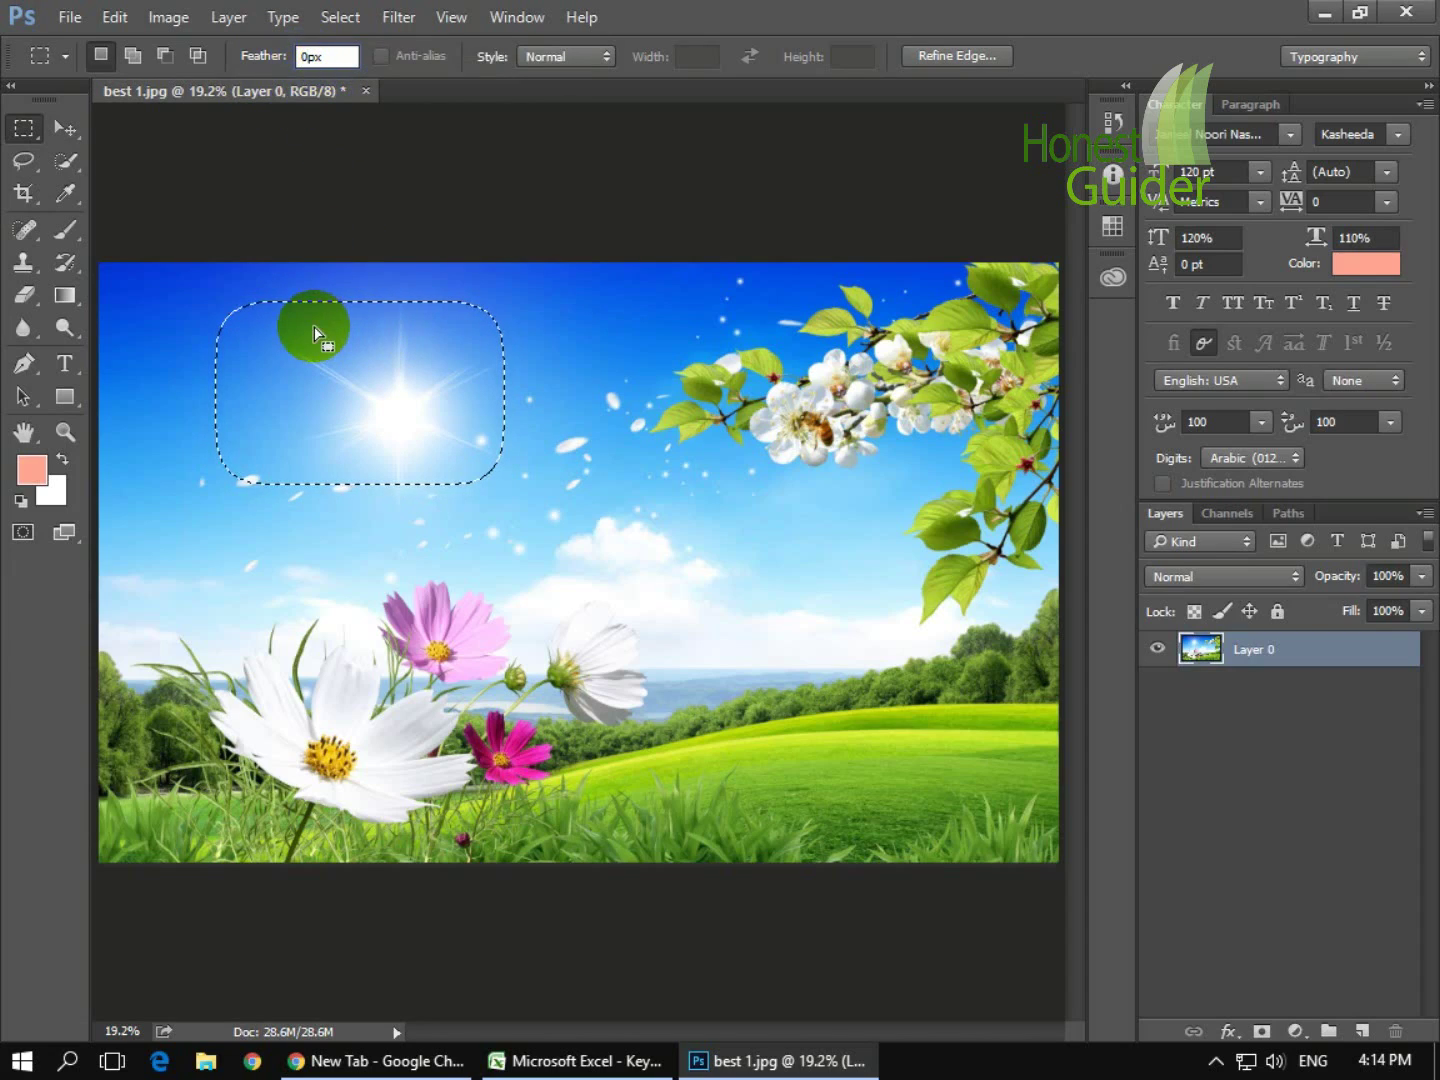
key(ctrl+z)
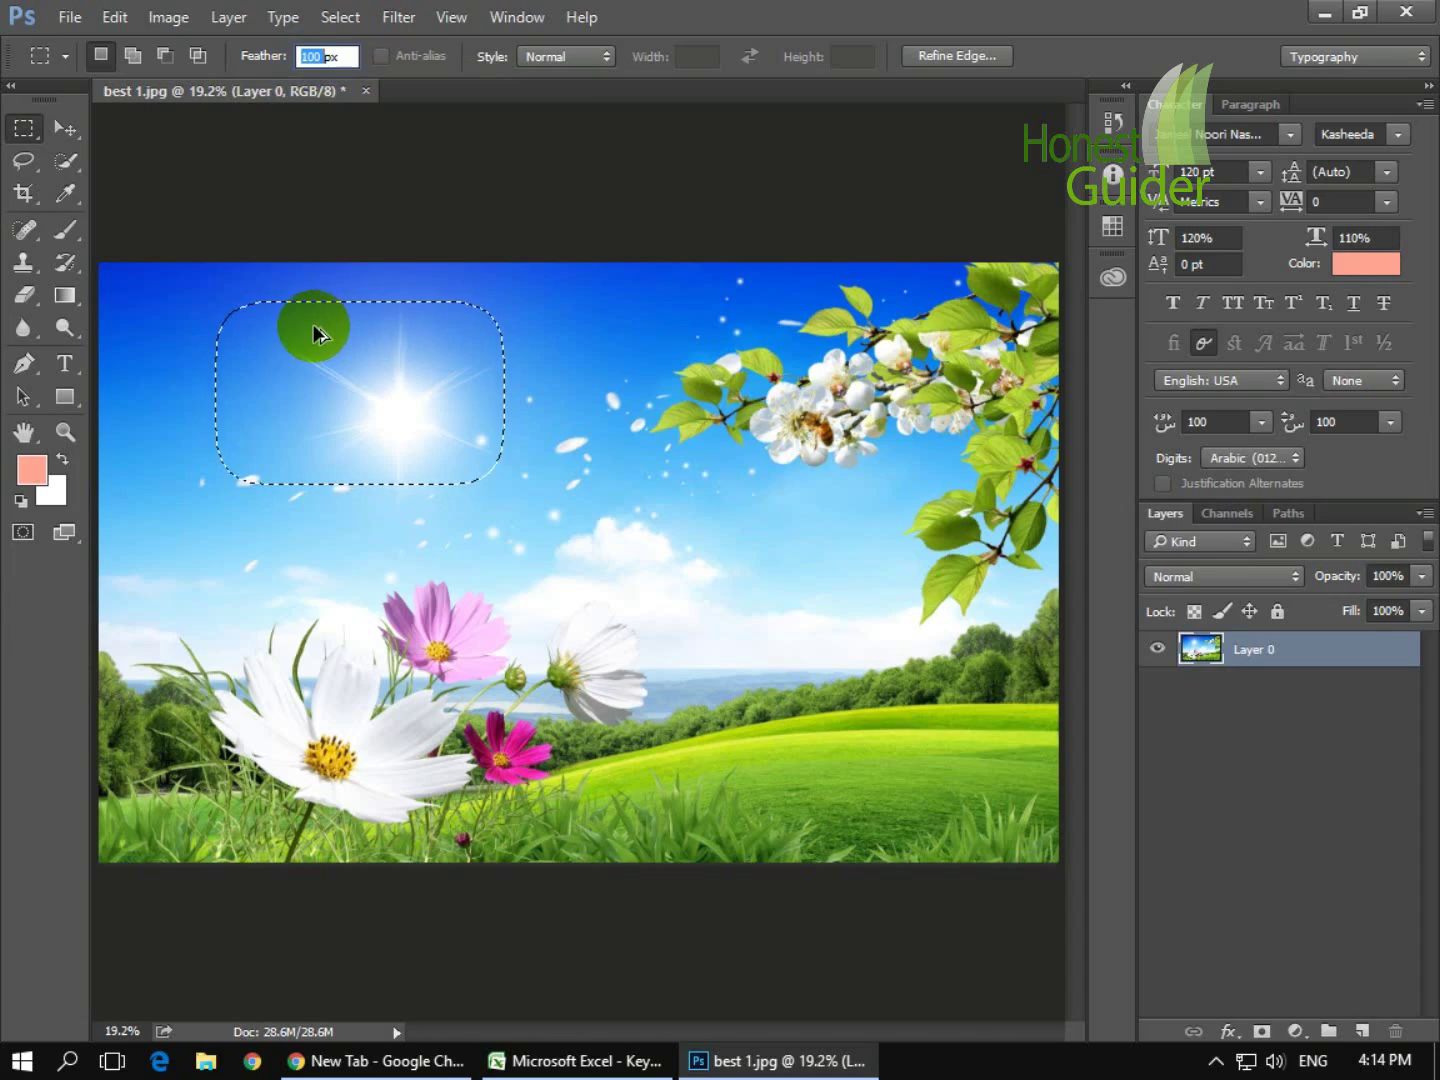
key(ctrl+d)
- Set the Rectangular Marquee Tool's feather to 0 px and draw a rectangular selection around the sun
click(32, 133)
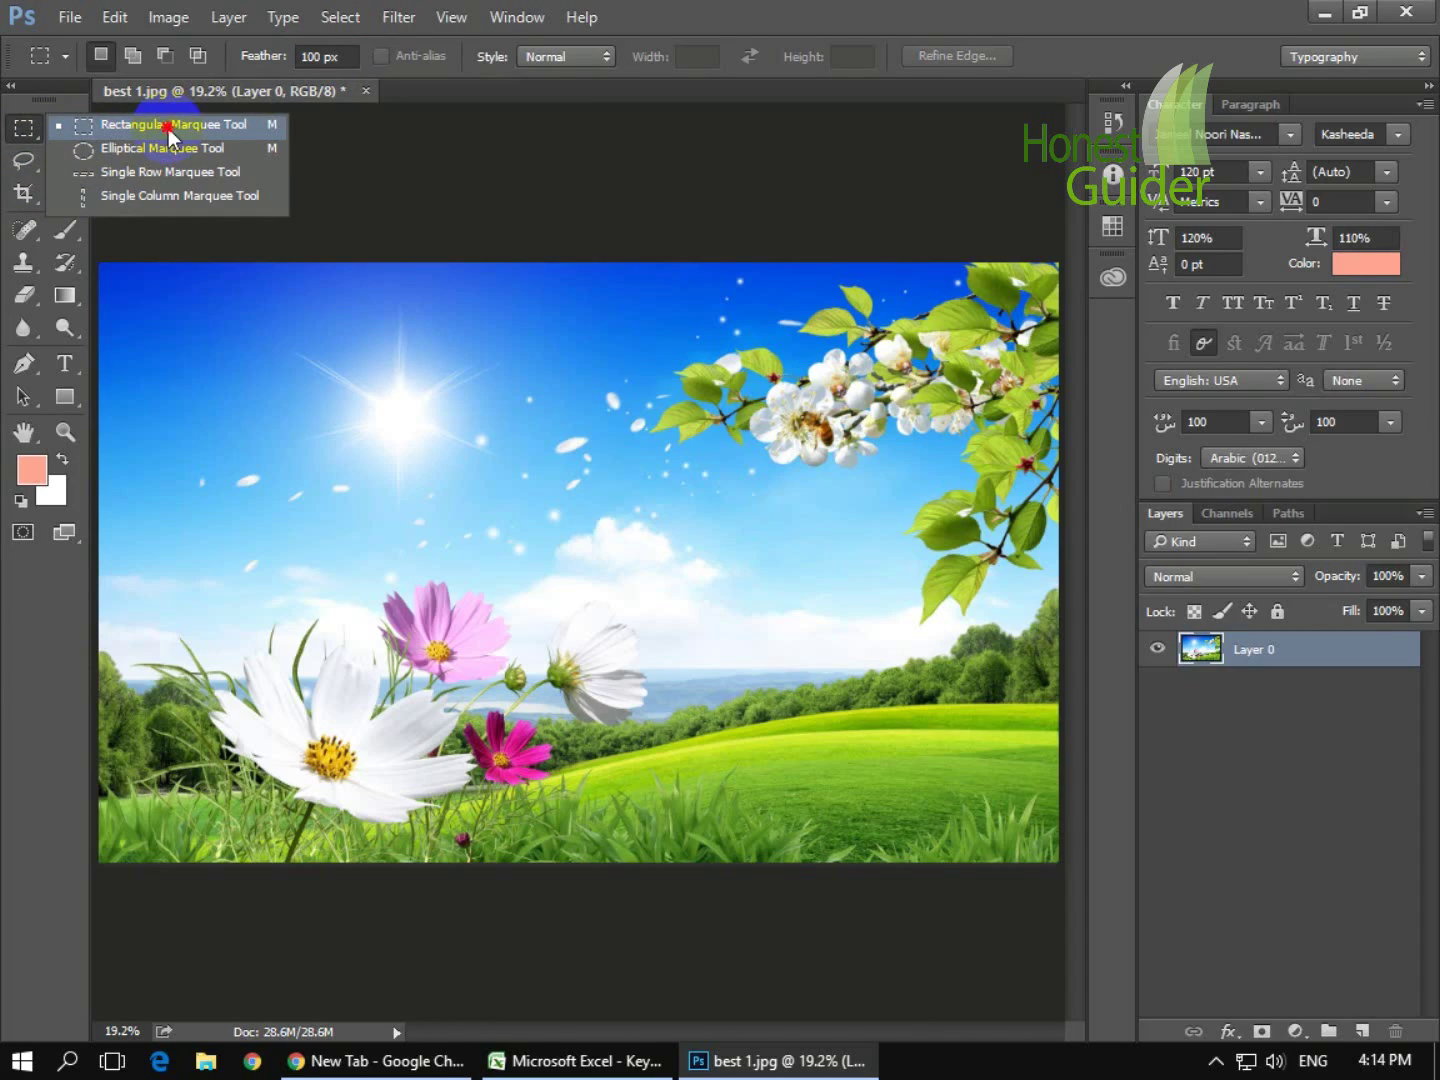
click(168, 128)
click(316, 58)
double_click(315, 57)
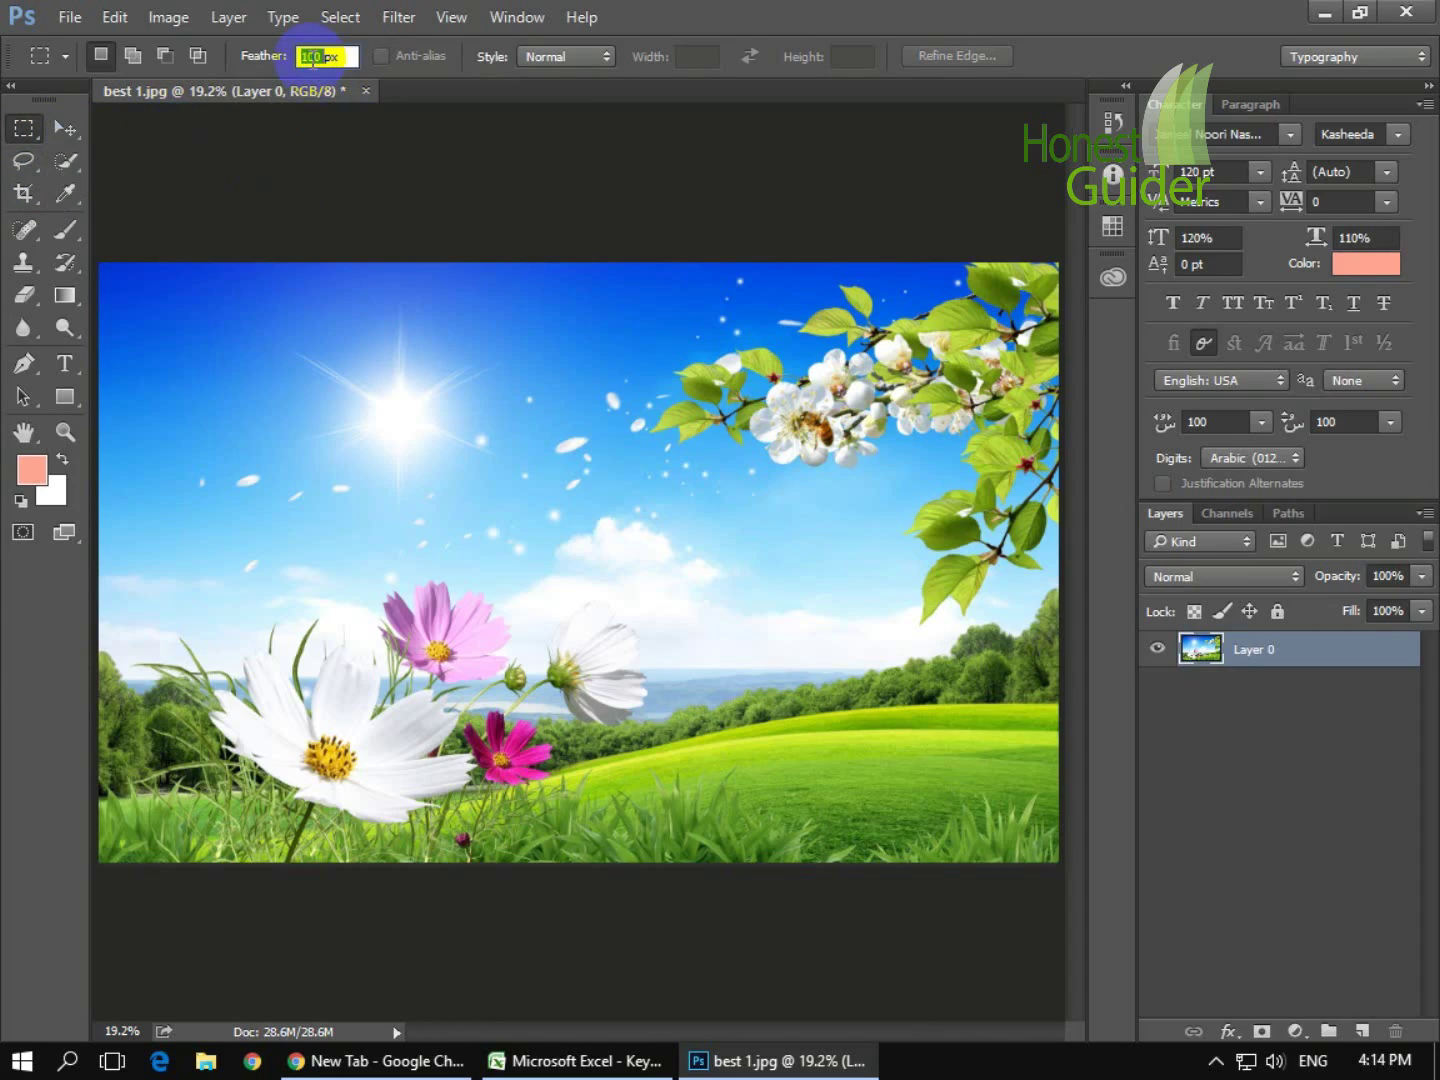
text(0)
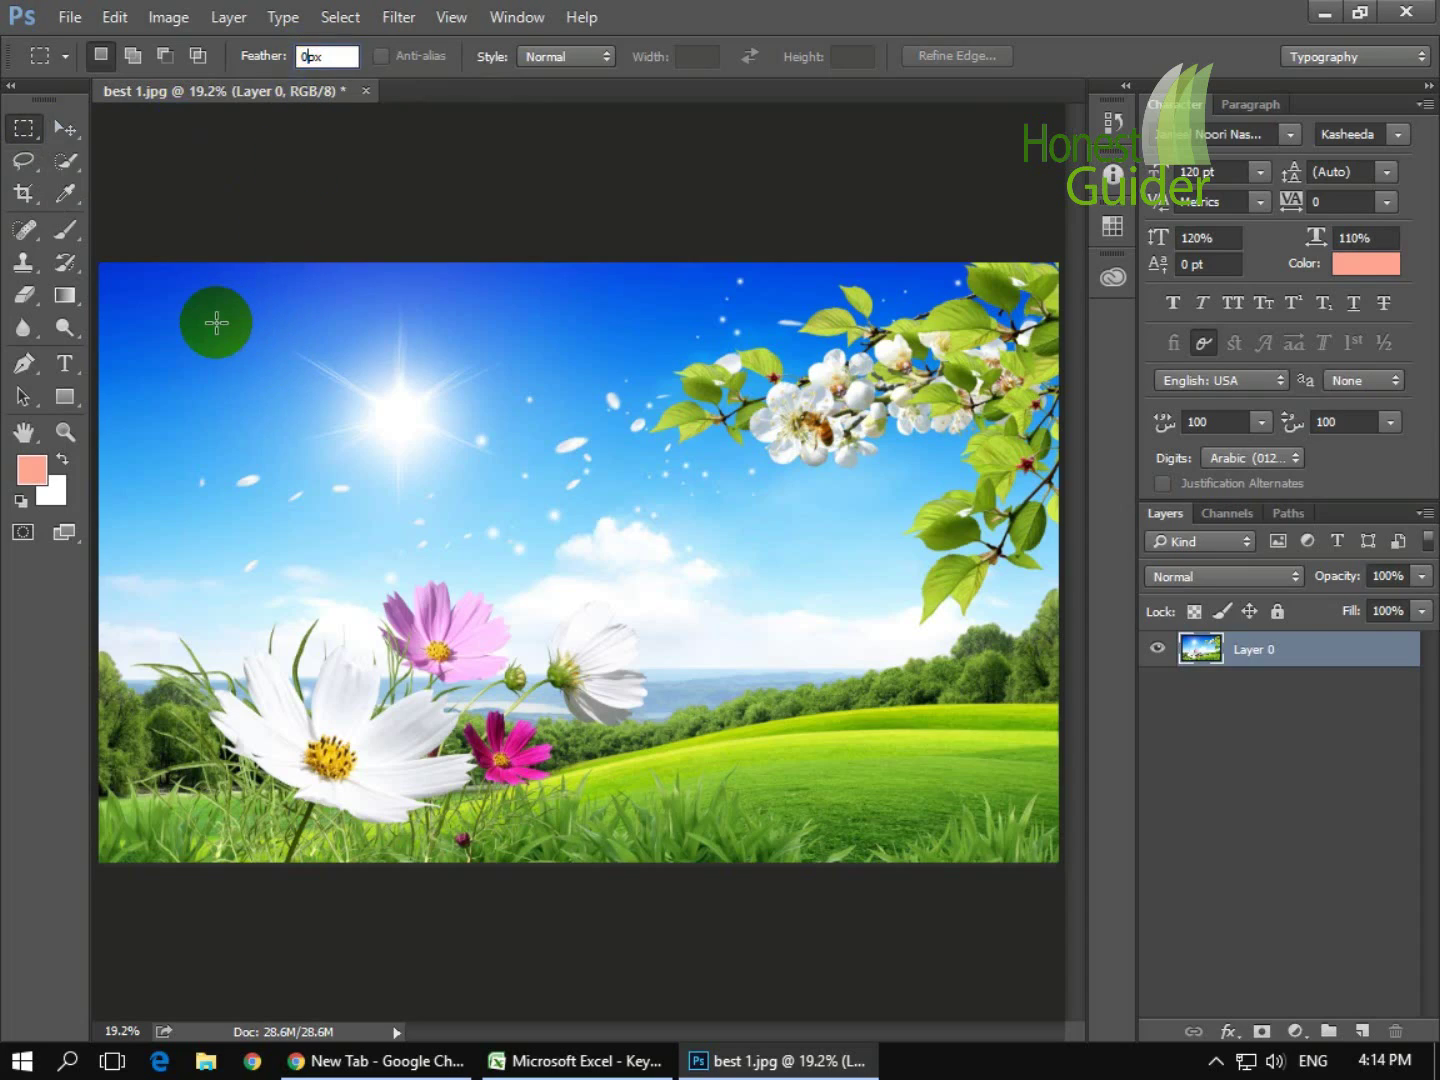
drag(180, 298, 499, 492)
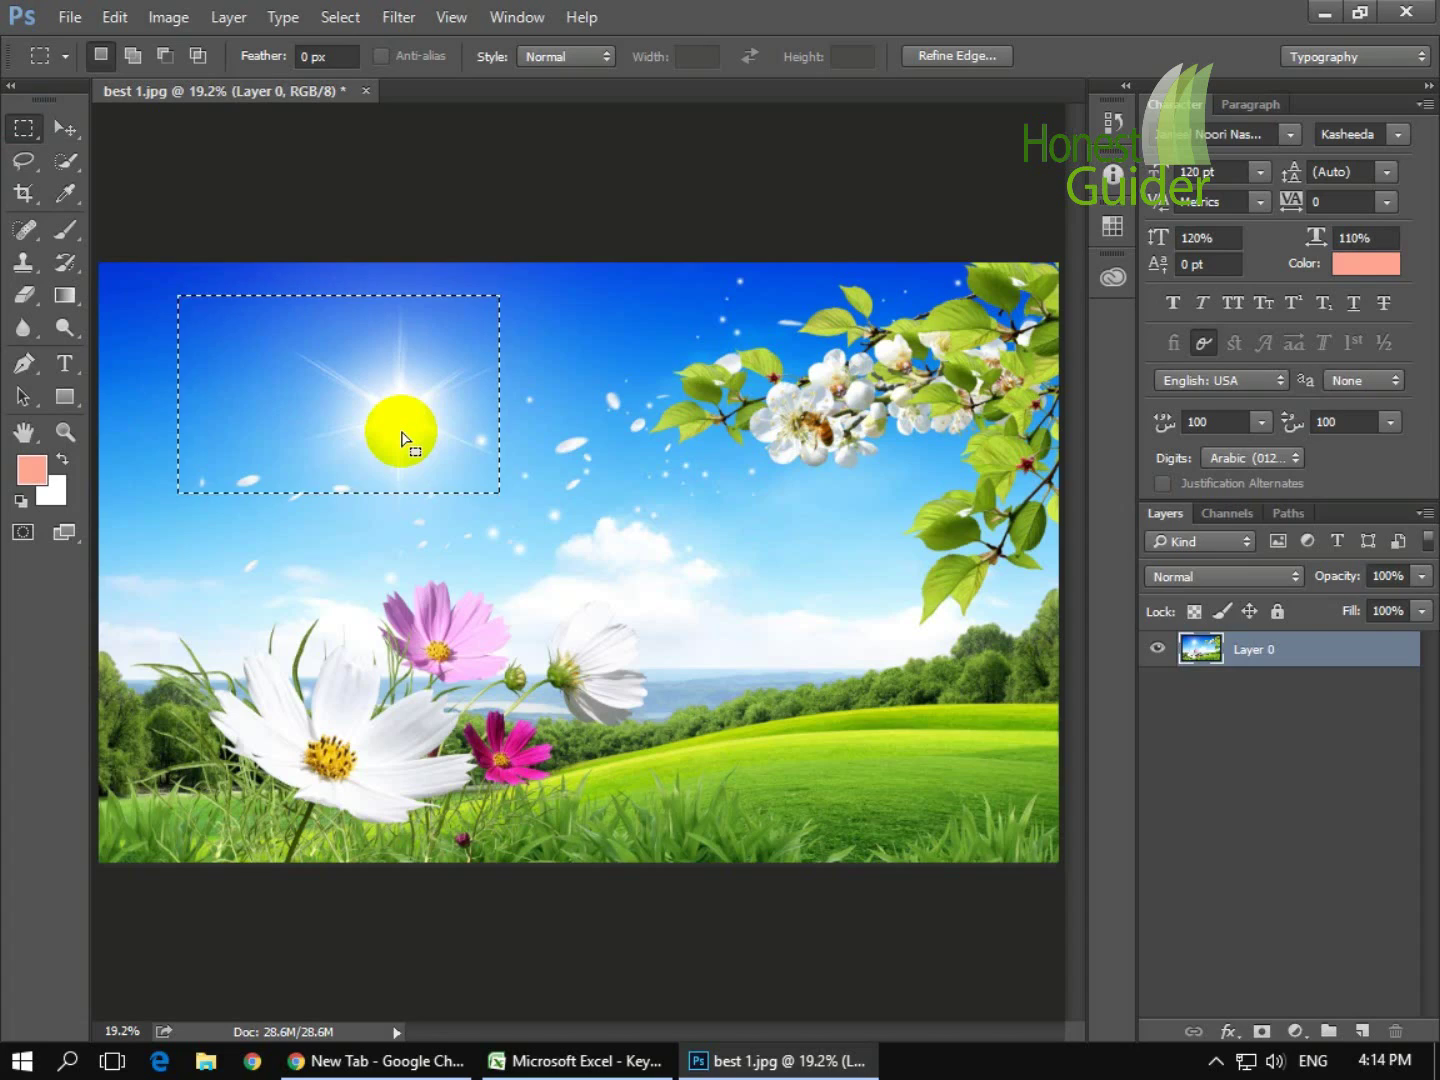
- Try deleting the selected sun area and then moving it down with the Move tool, undoing each change
key(Delete)
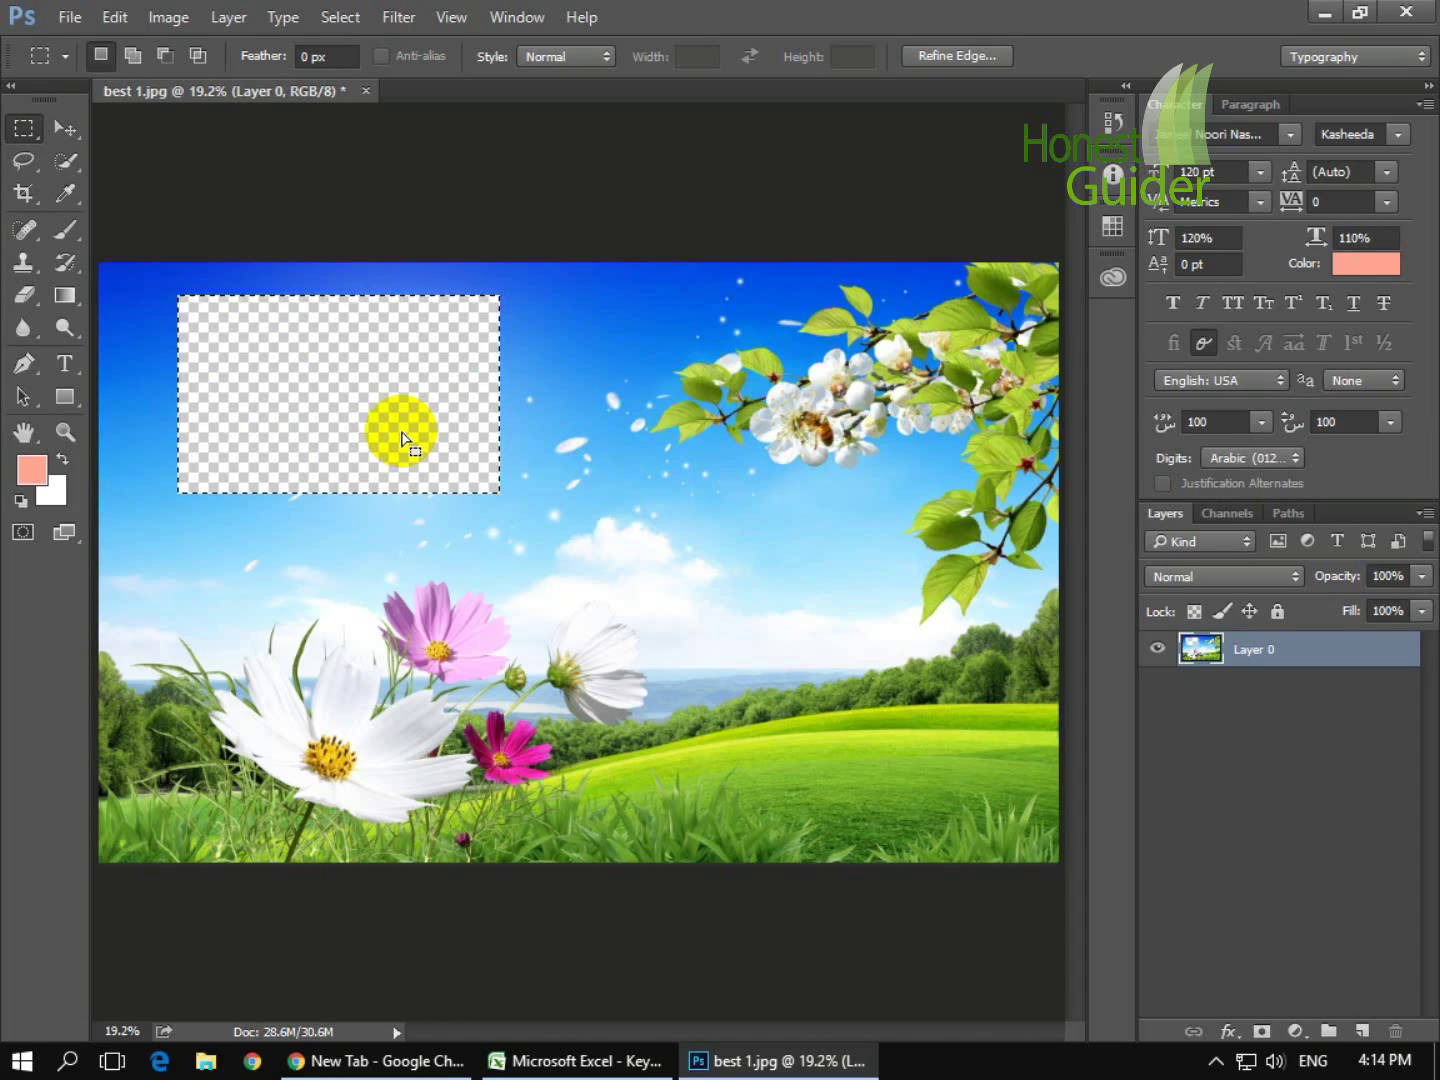
key(ctrl+z)
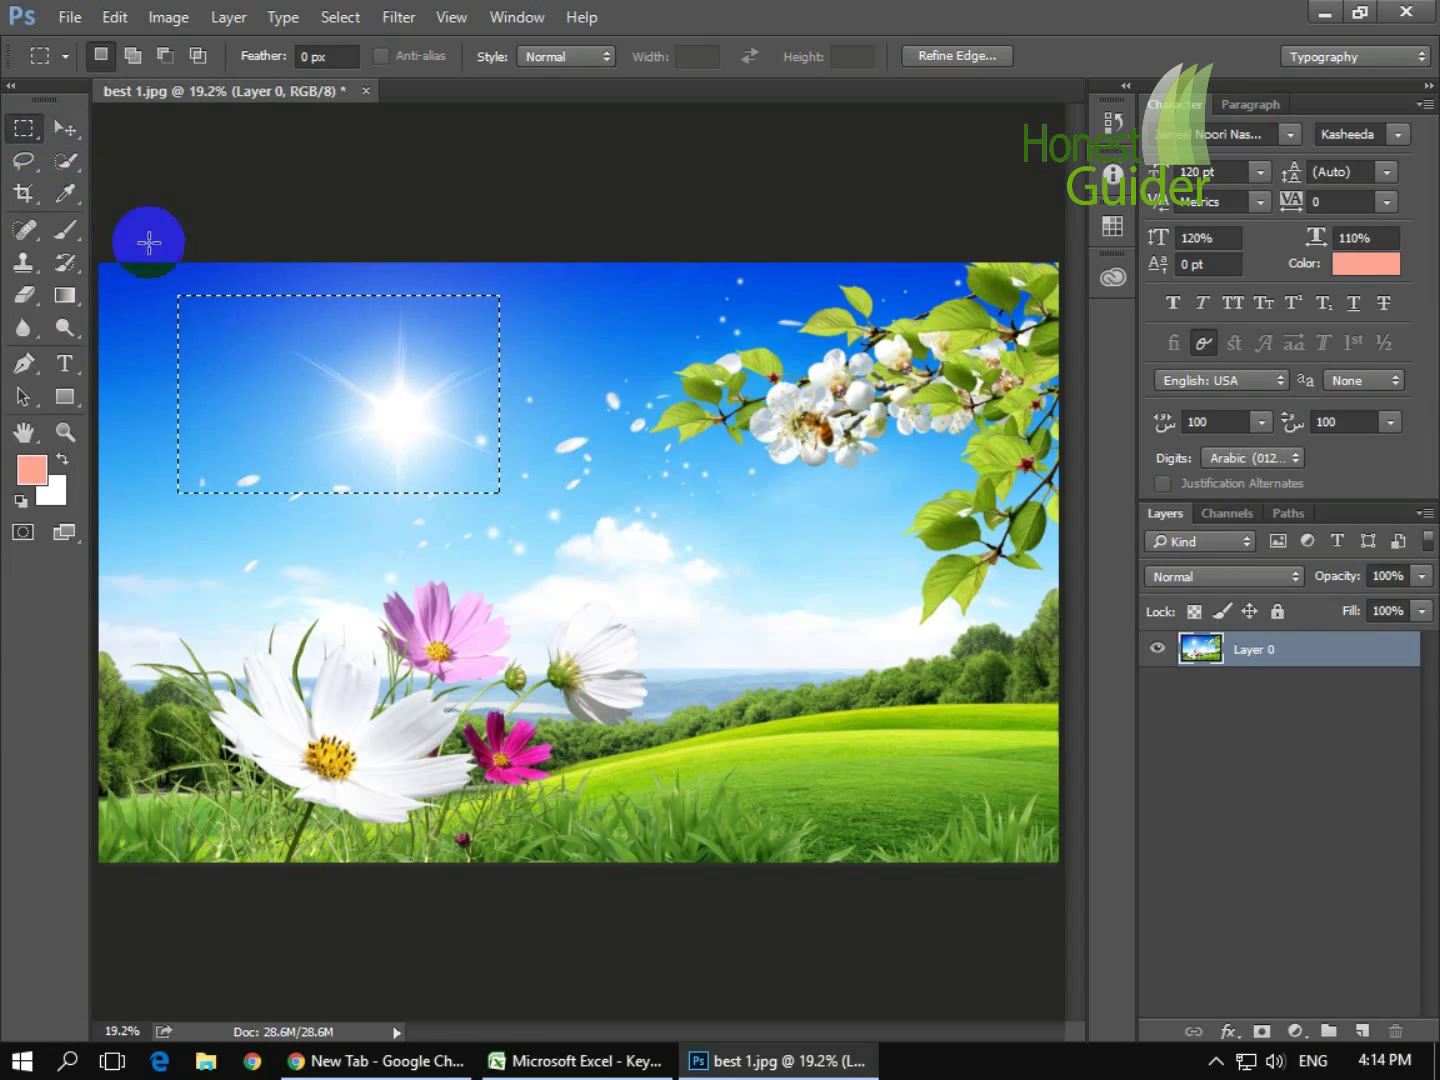
click(67, 132)
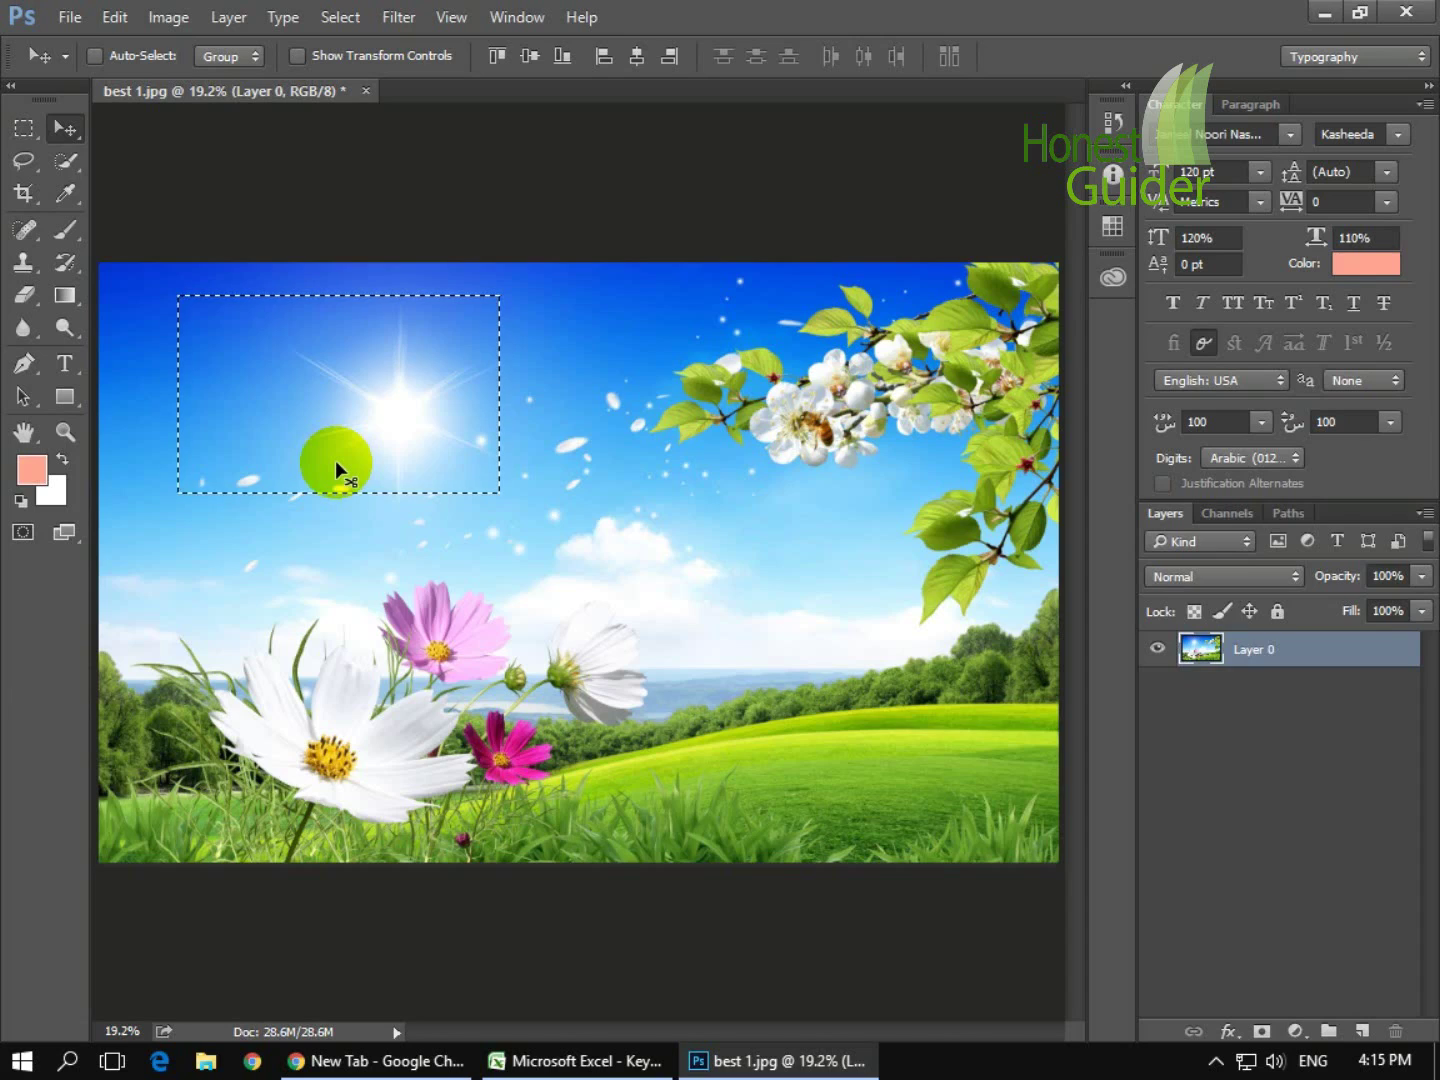
drag(331, 424, 389, 520)
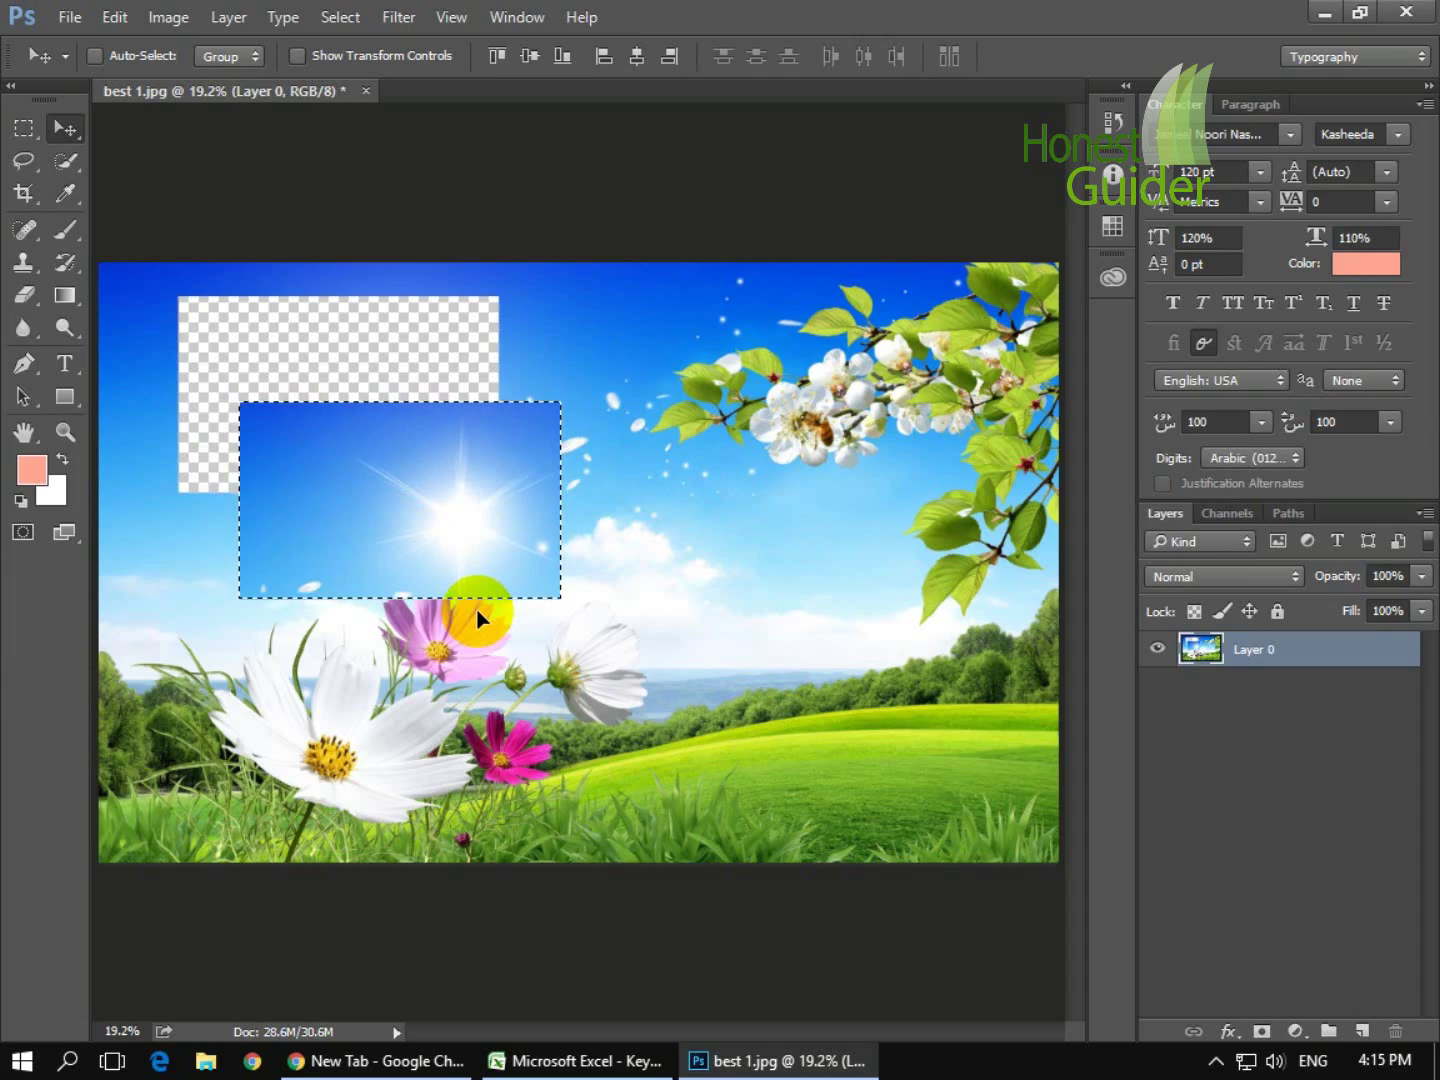
key(ctrl+z)
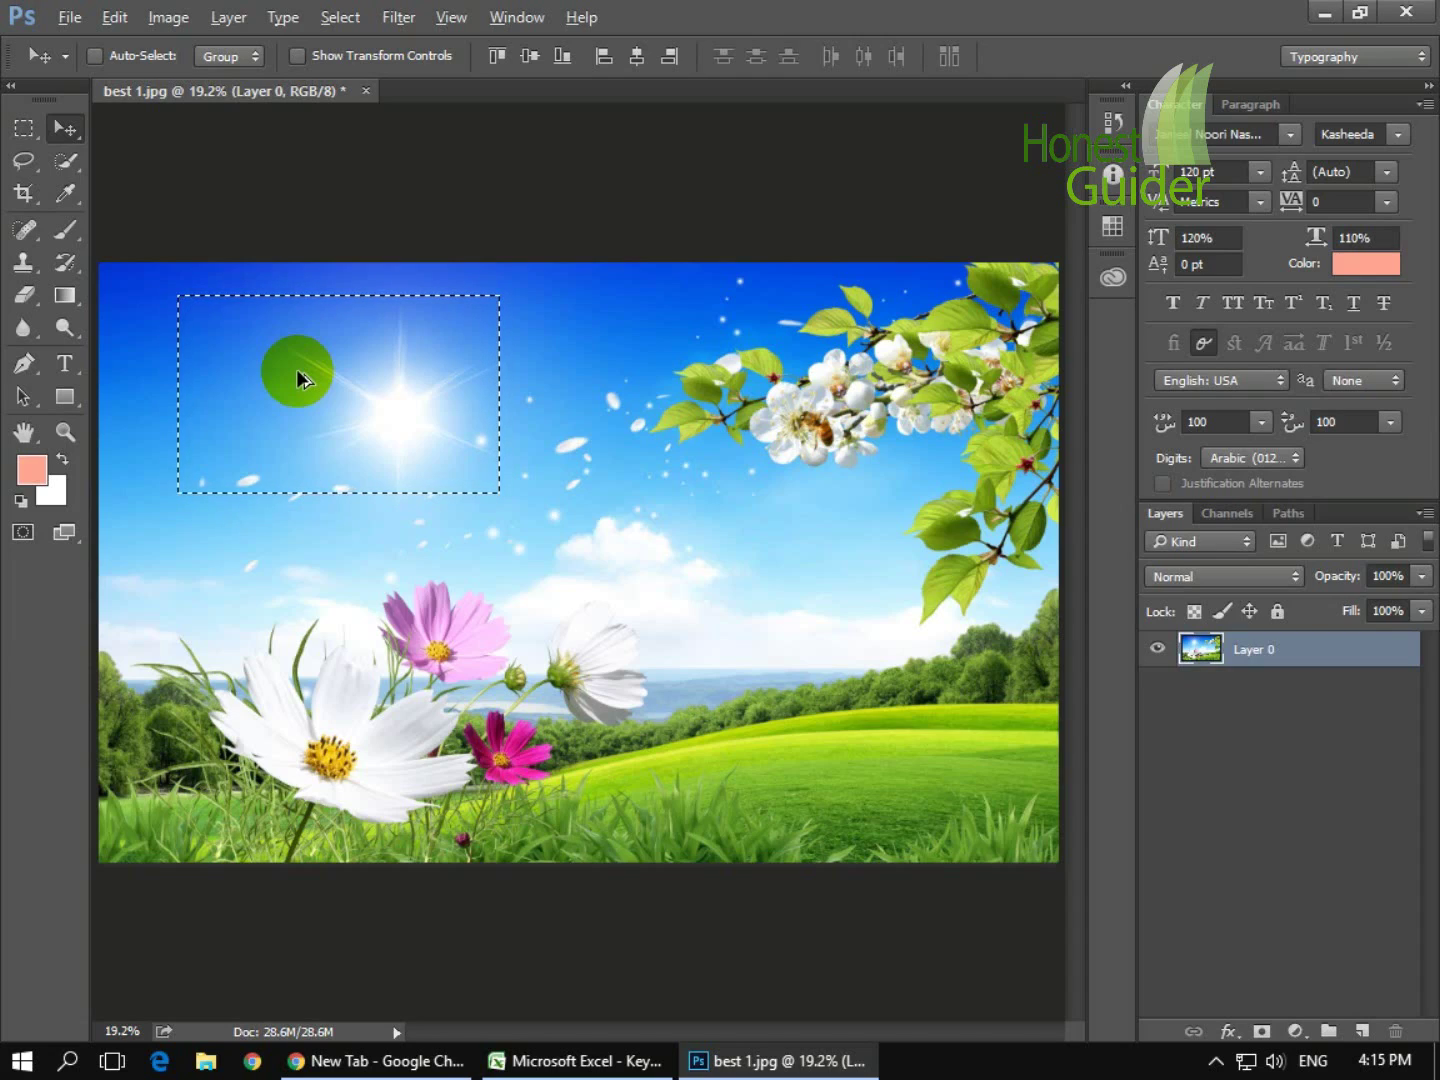
- Try placing several duplicates of the selected sun area across the image with the Move tool, and undo them all
key(alt)
key(alt)
drag(297, 371, 543, 517)
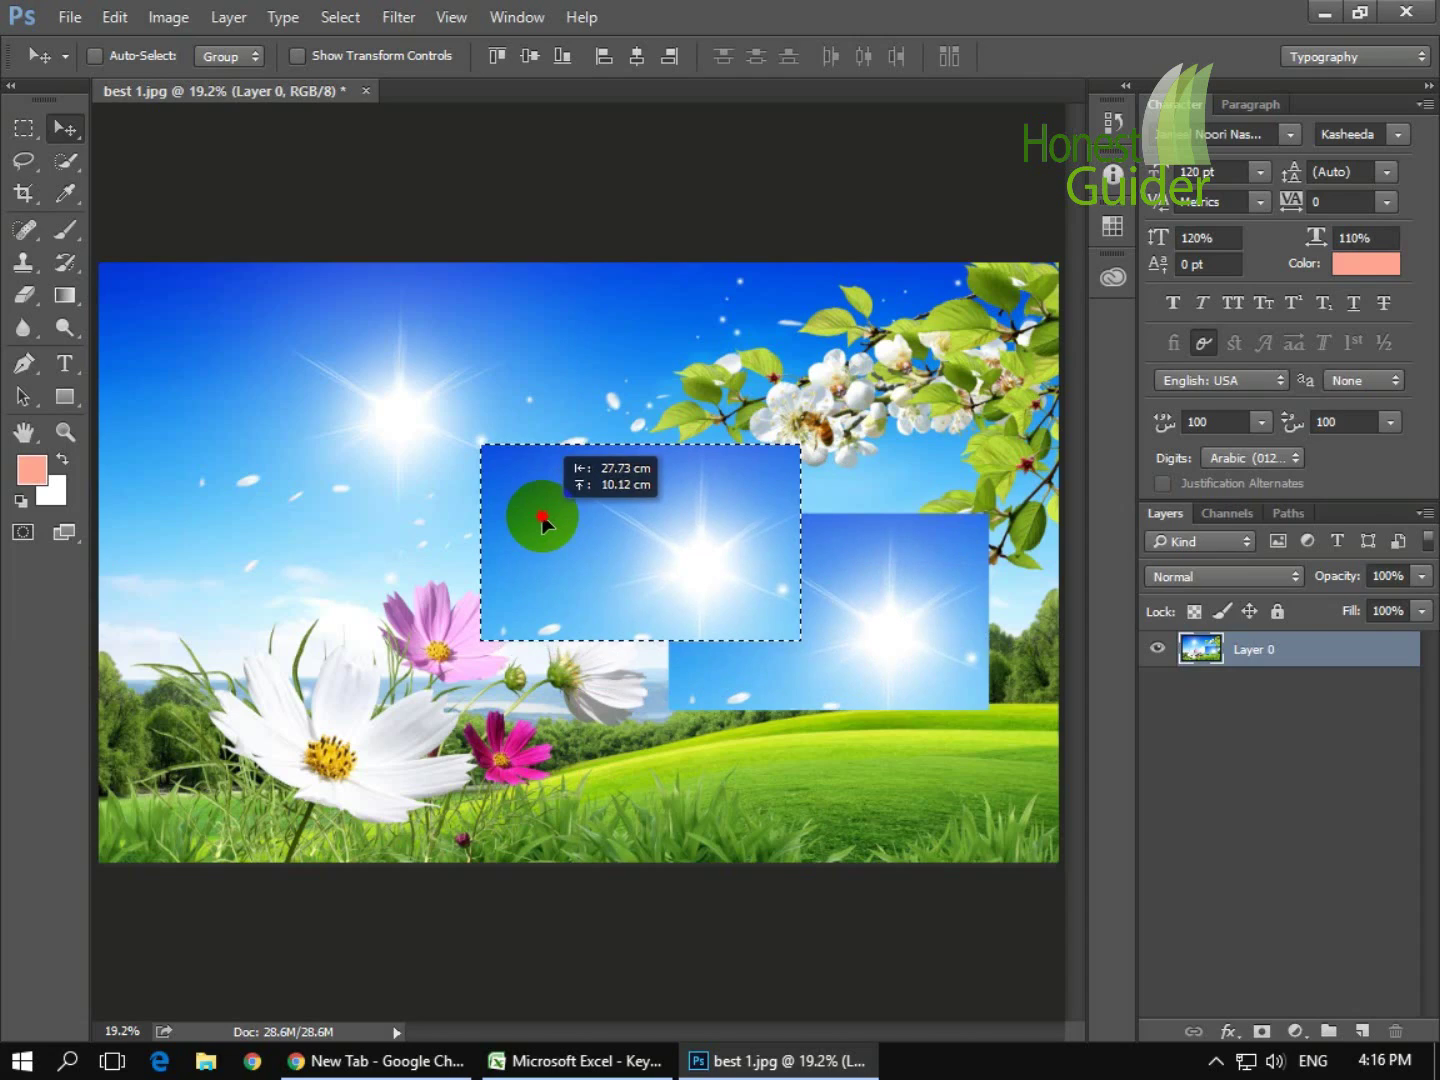
drag(542, 518, 319, 392)
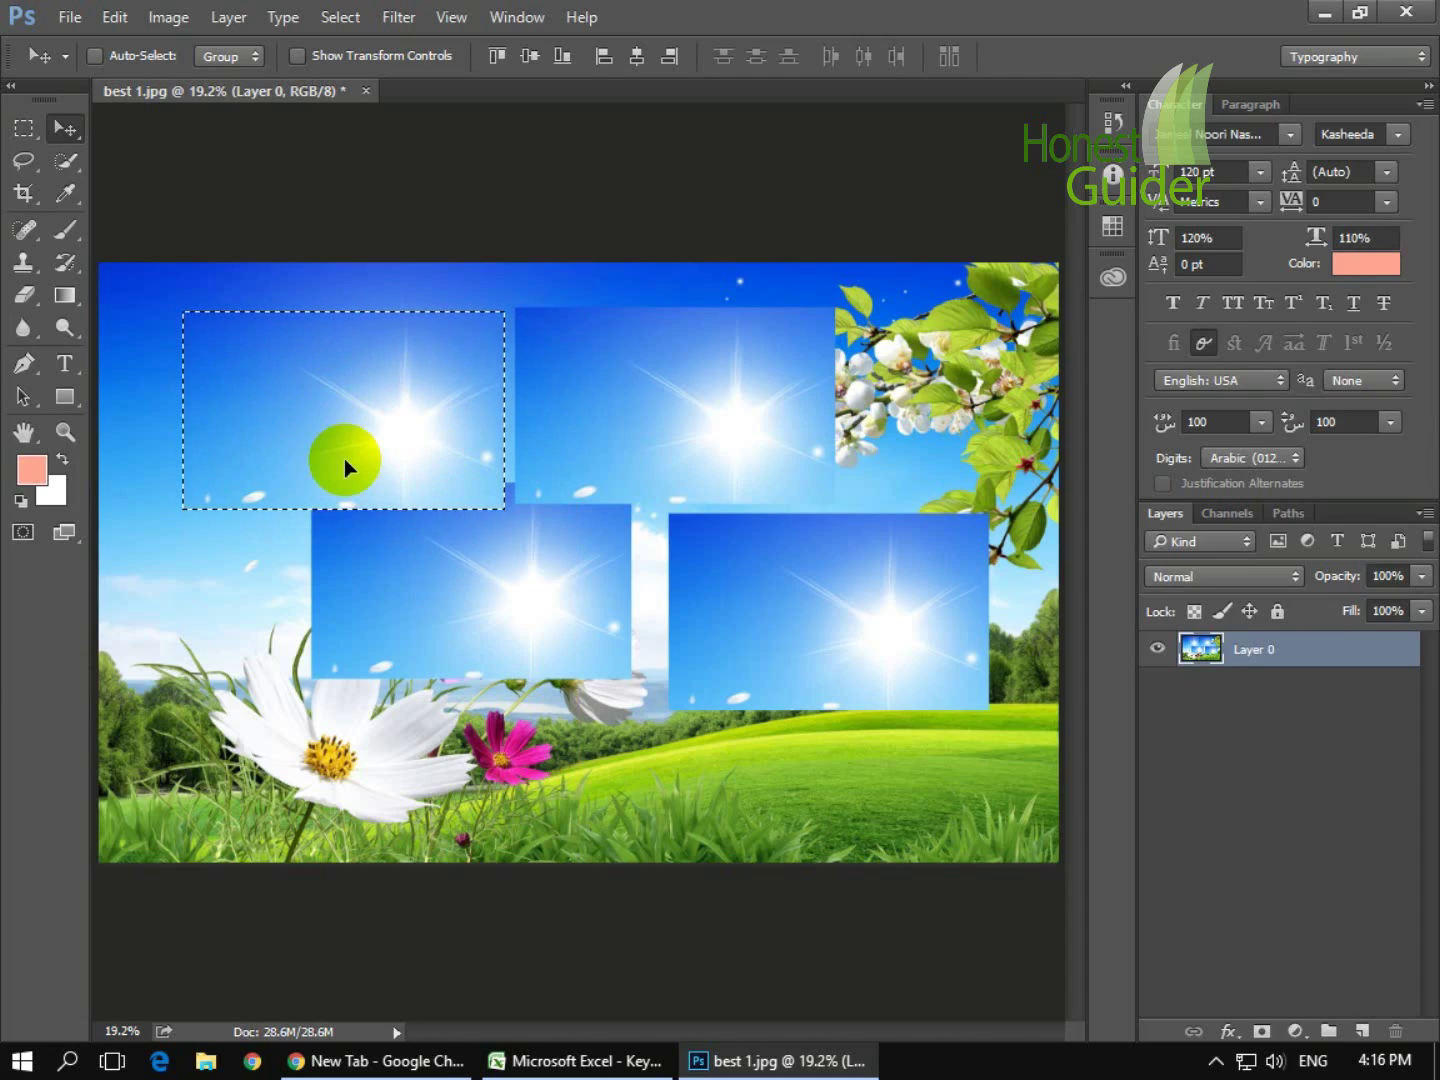
key(ctrl+z)
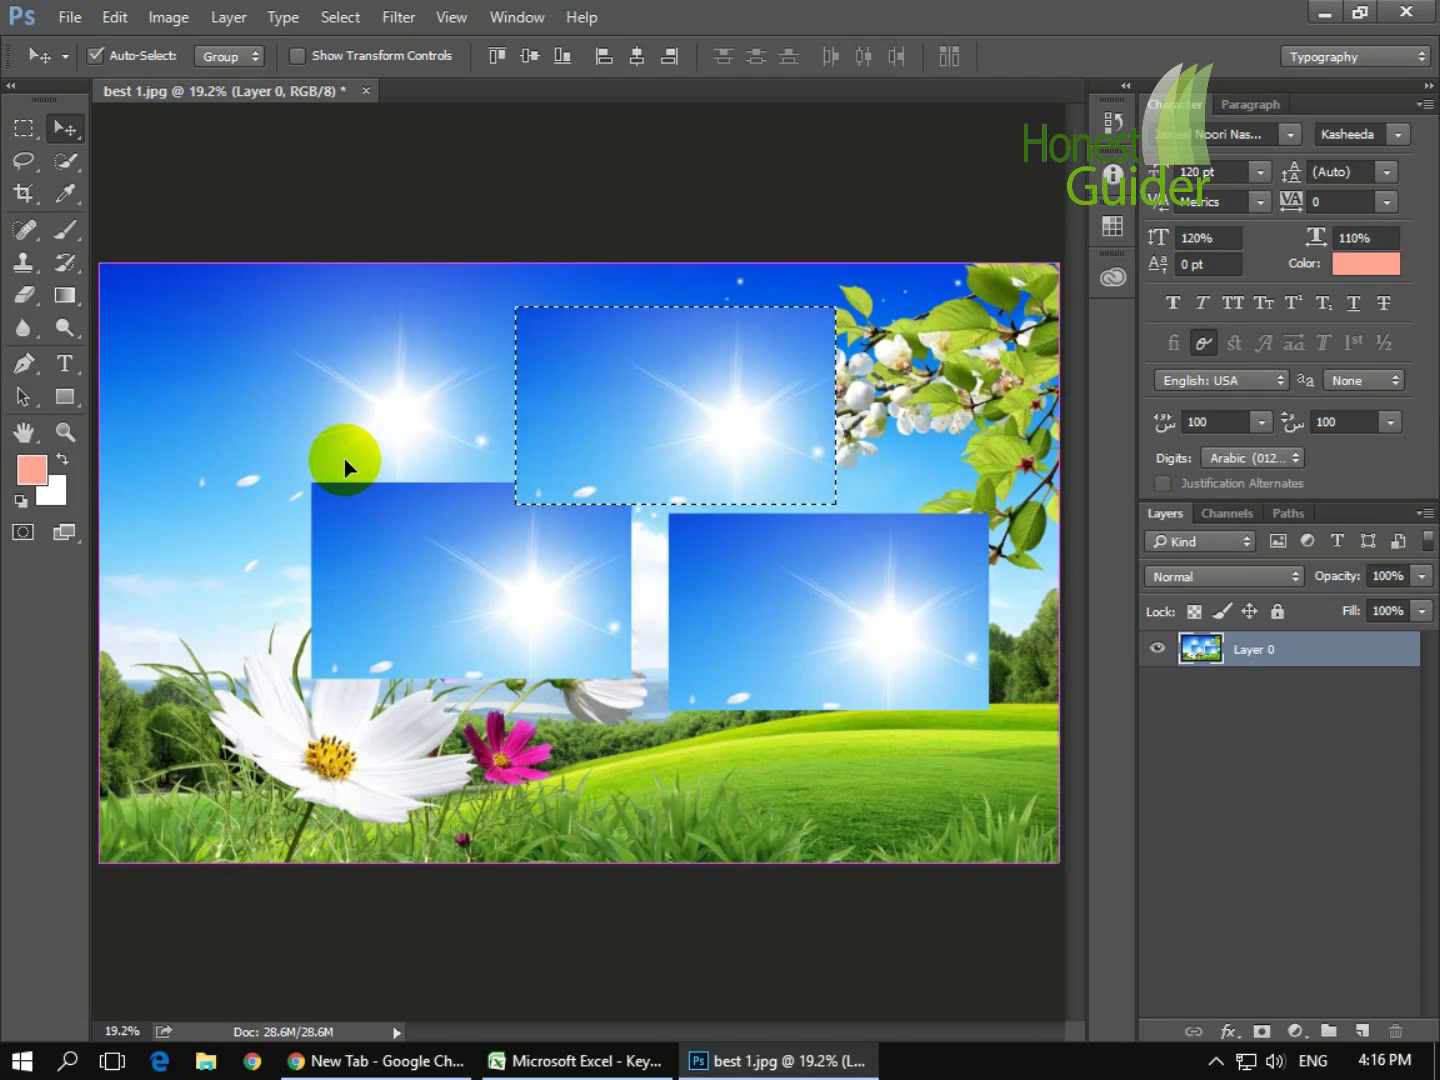
key(ctrl+alt+z)
key(ctrl+alt+z)
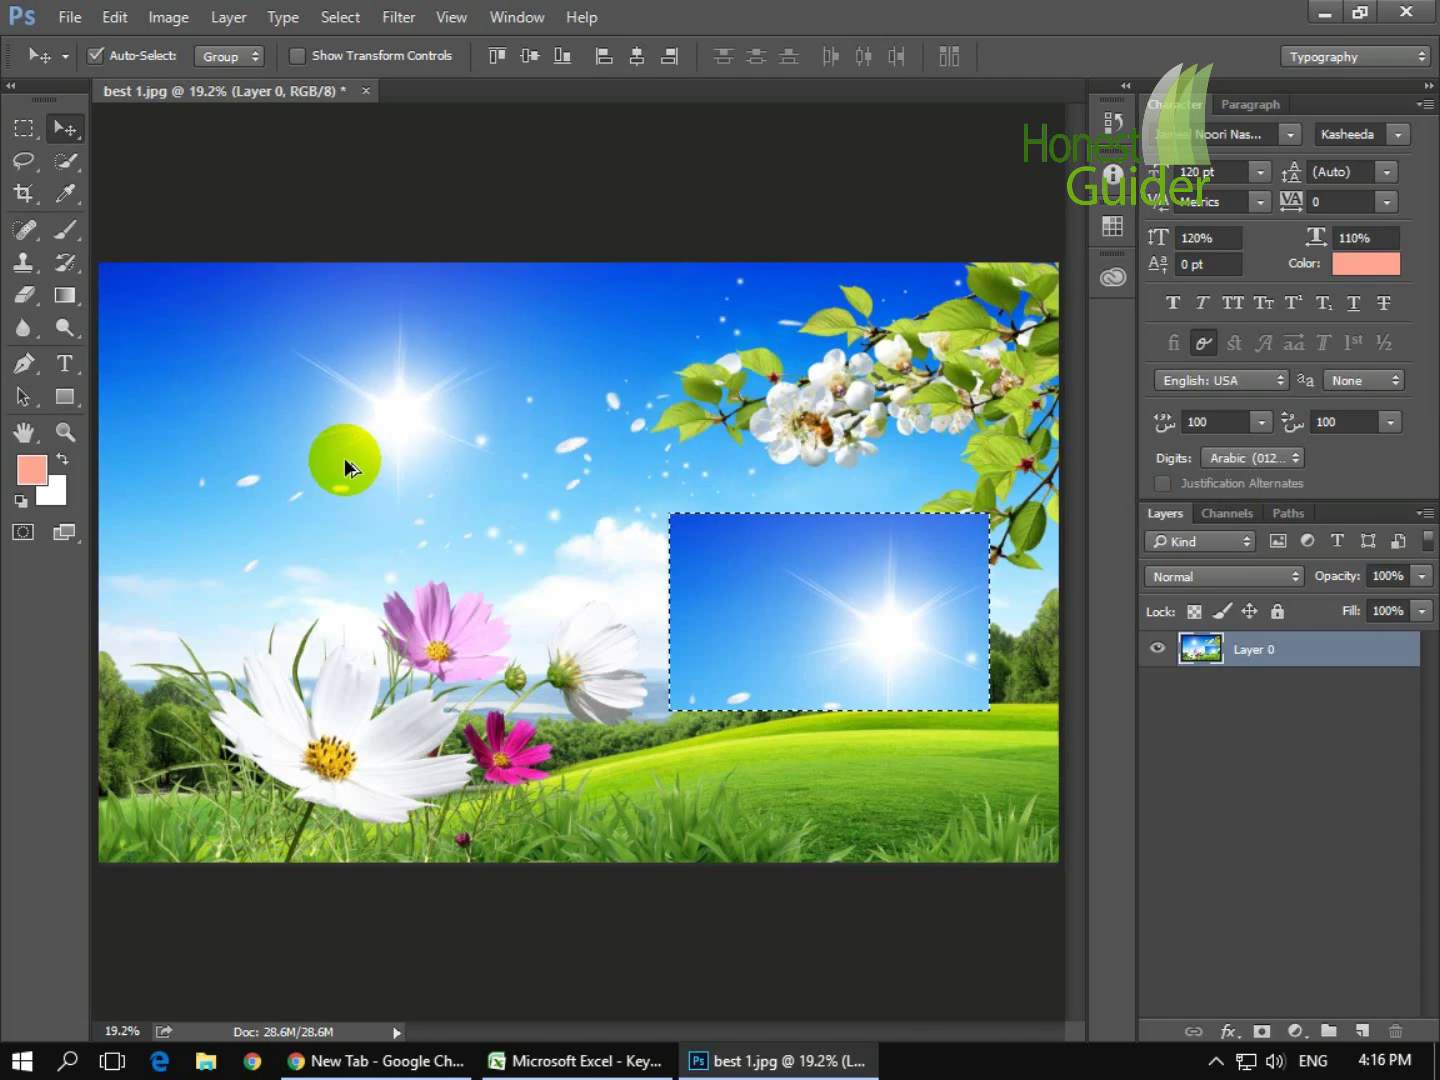
key(ctrl+alt+z)
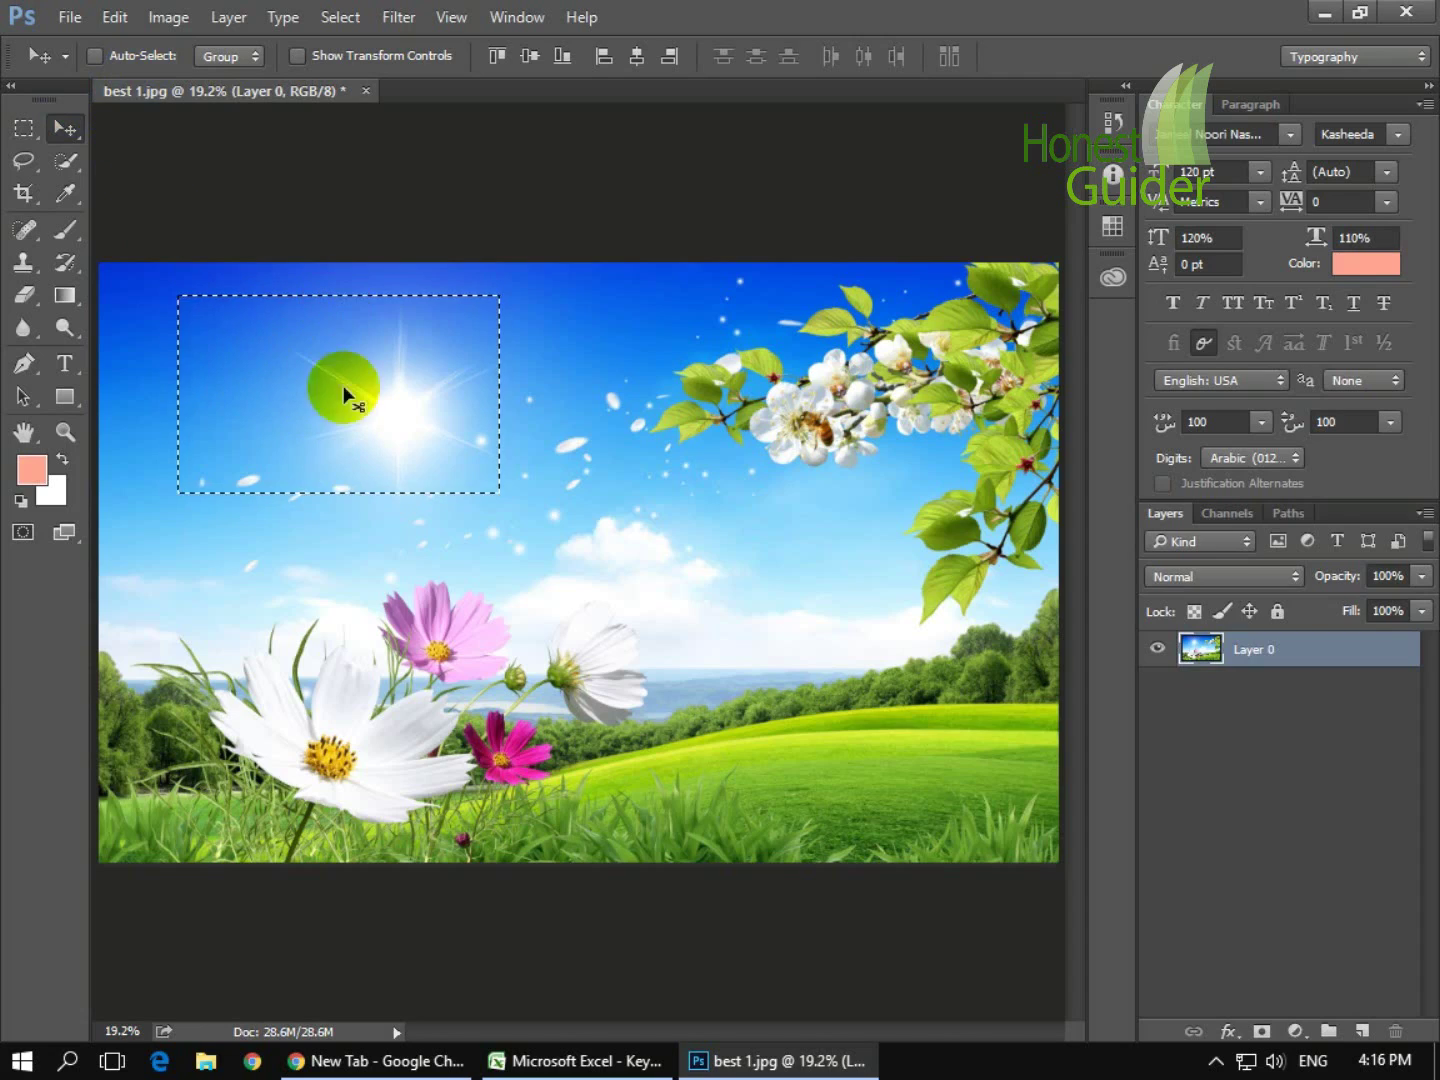
- Draw a circular selection over the sky beside the sun with the Elliptical Marquee Tool at a 0 px feather
click(24, 130)
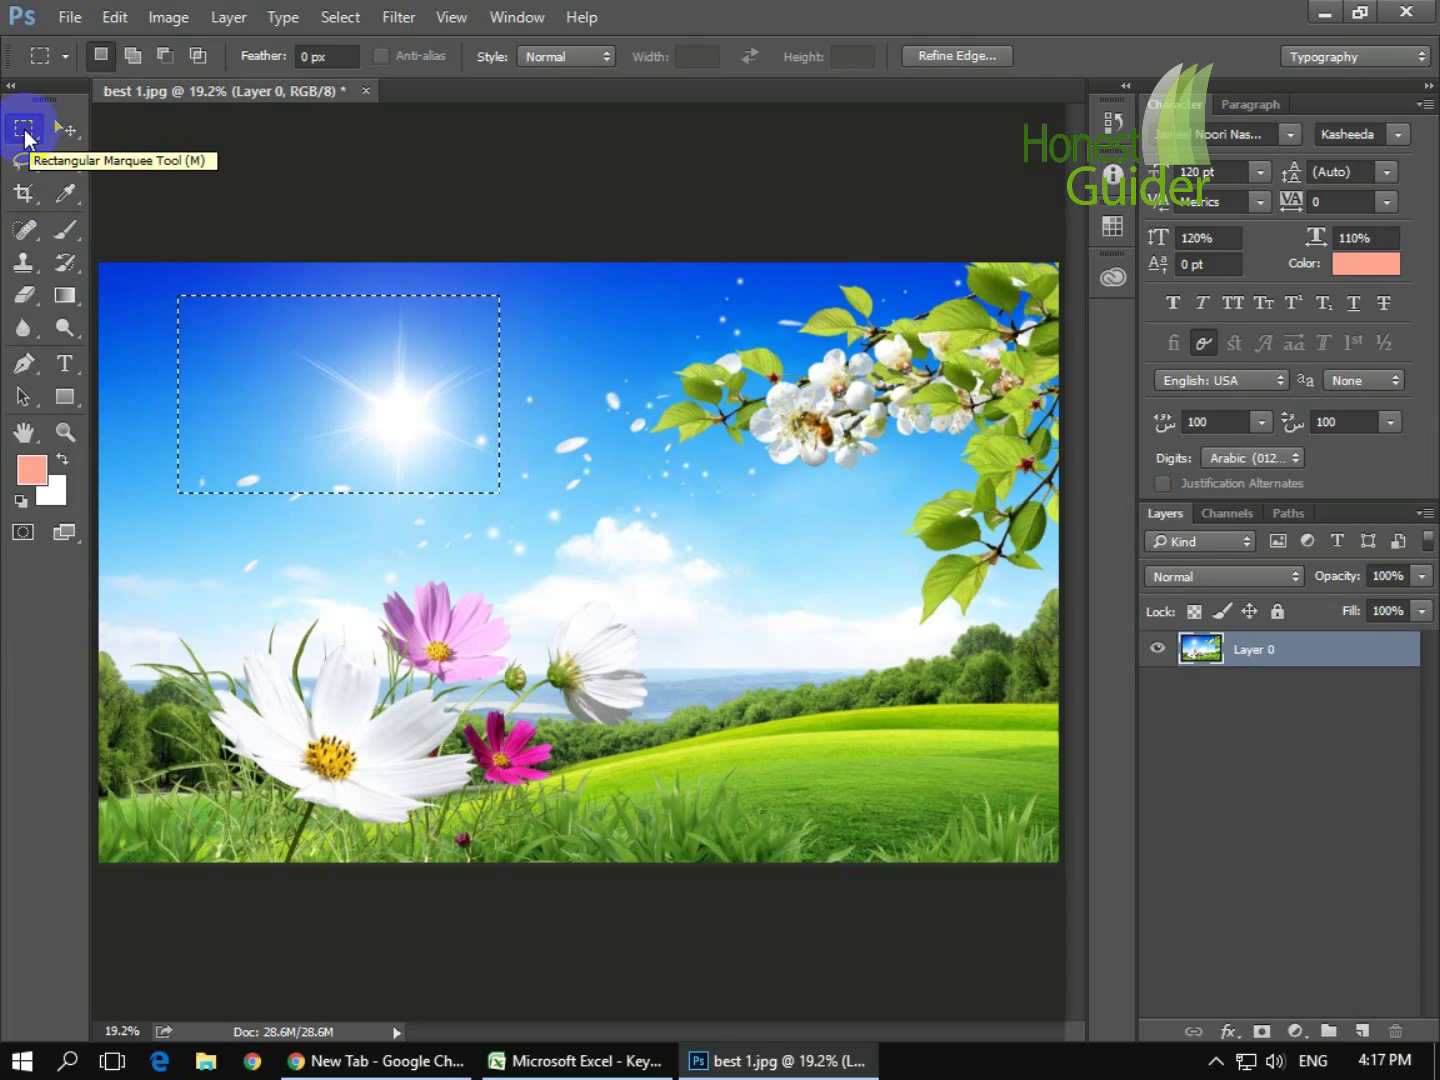
right_click(25, 137)
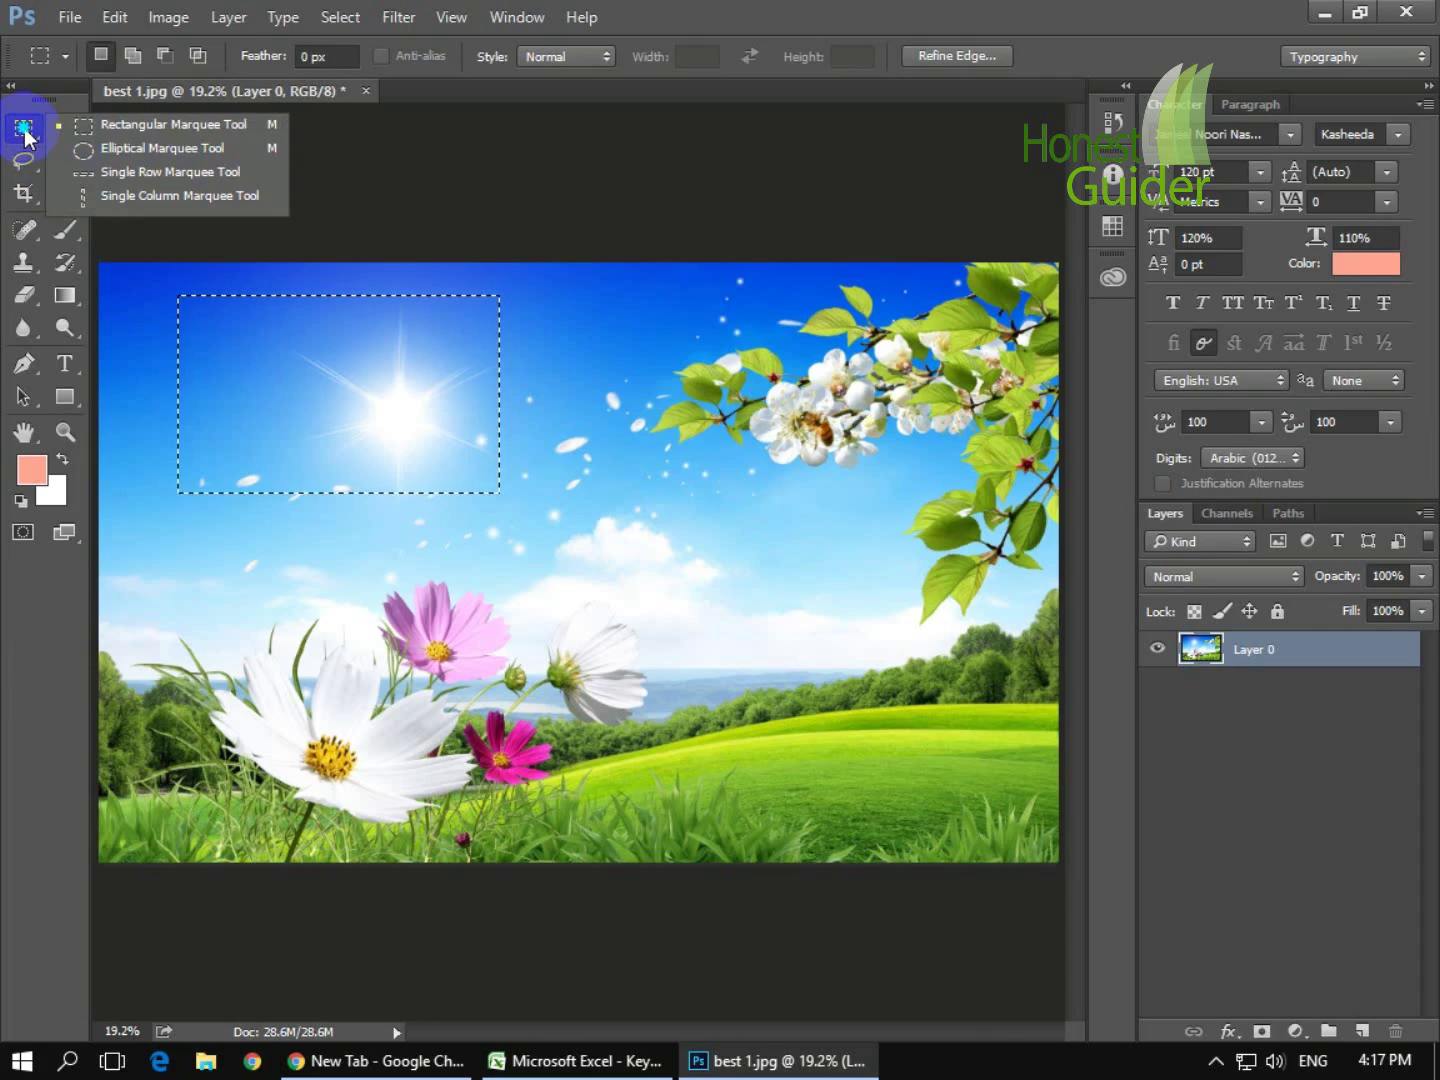
click(85, 152)
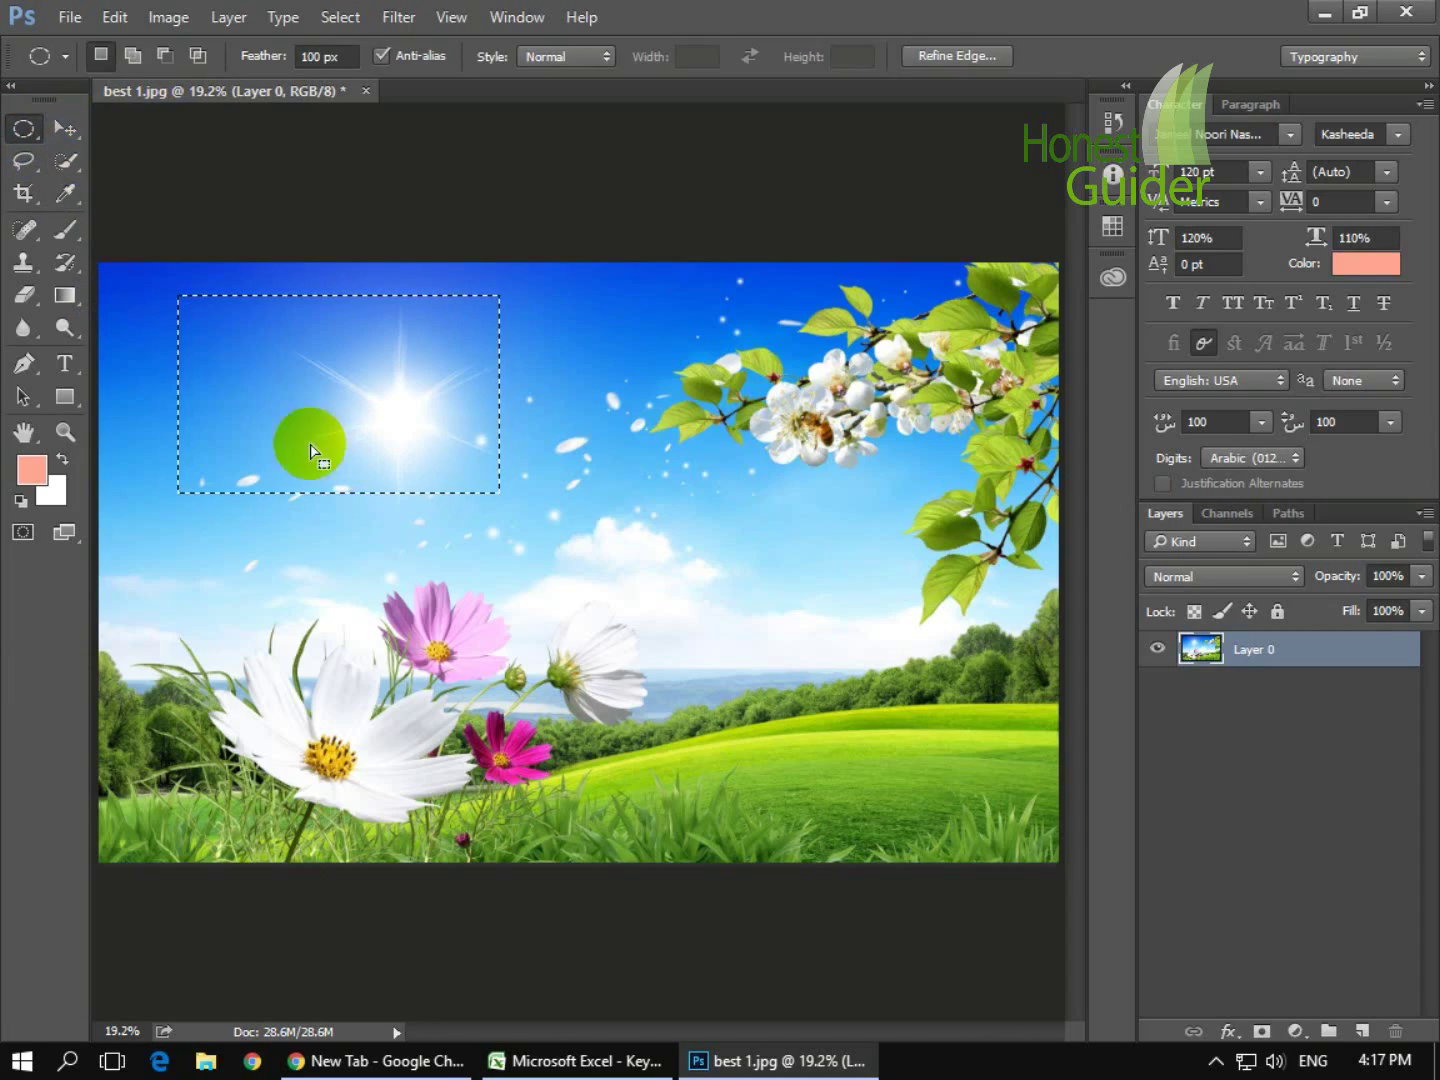
drag(251, 543, 212, 544)
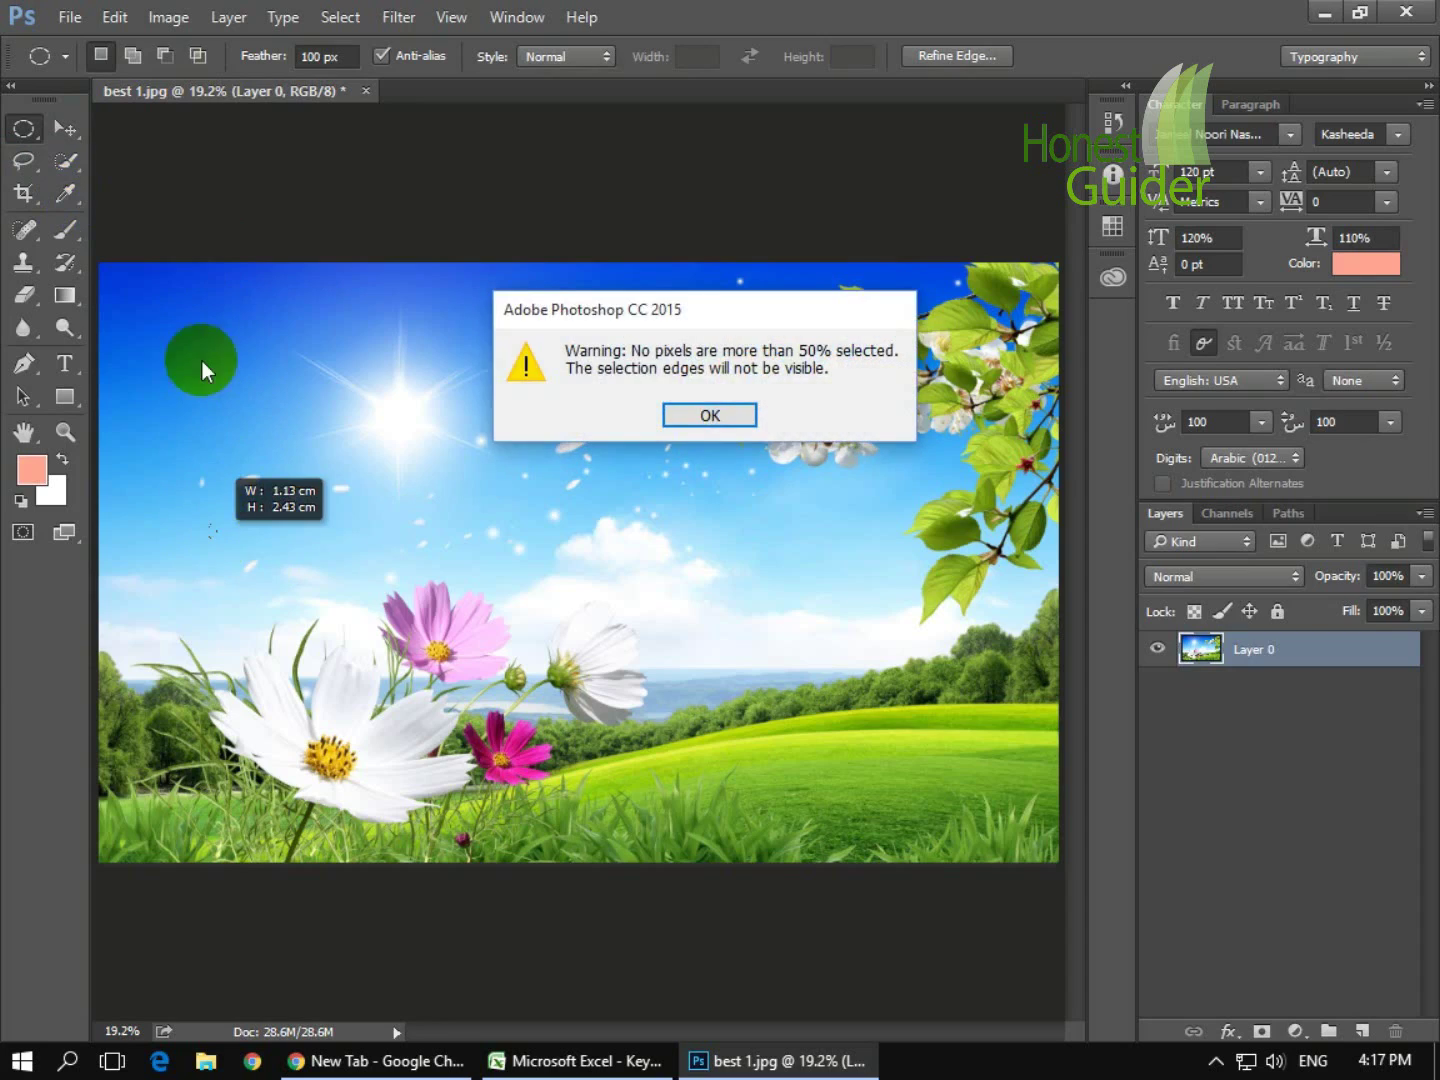
click(707, 422)
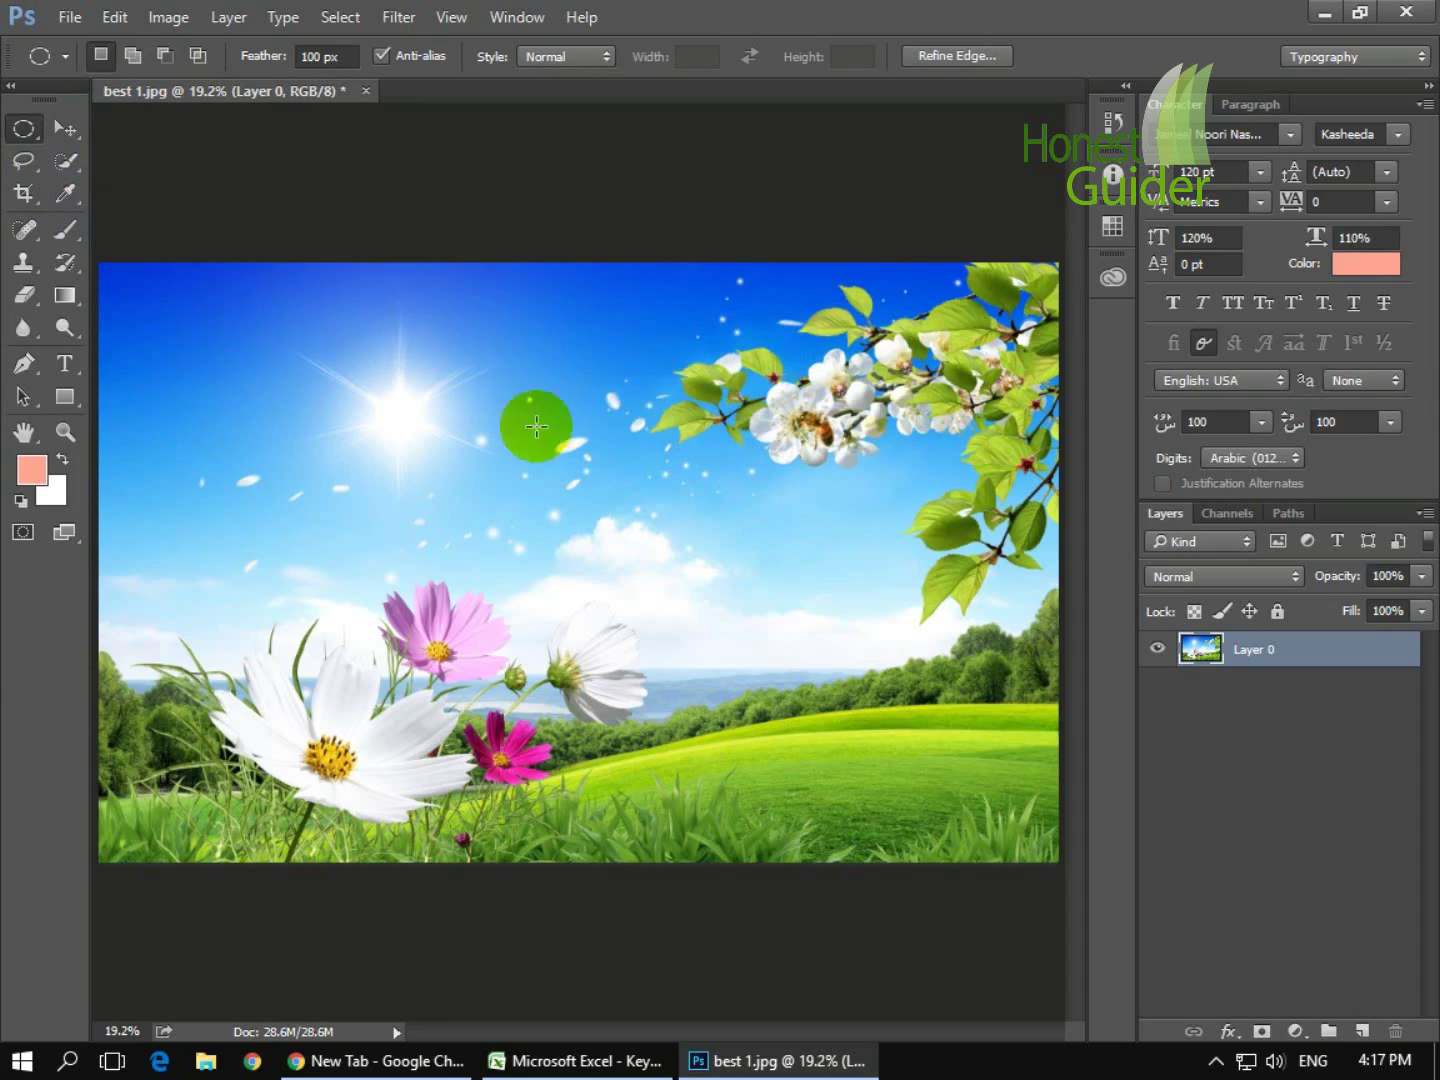
click(311, 57)
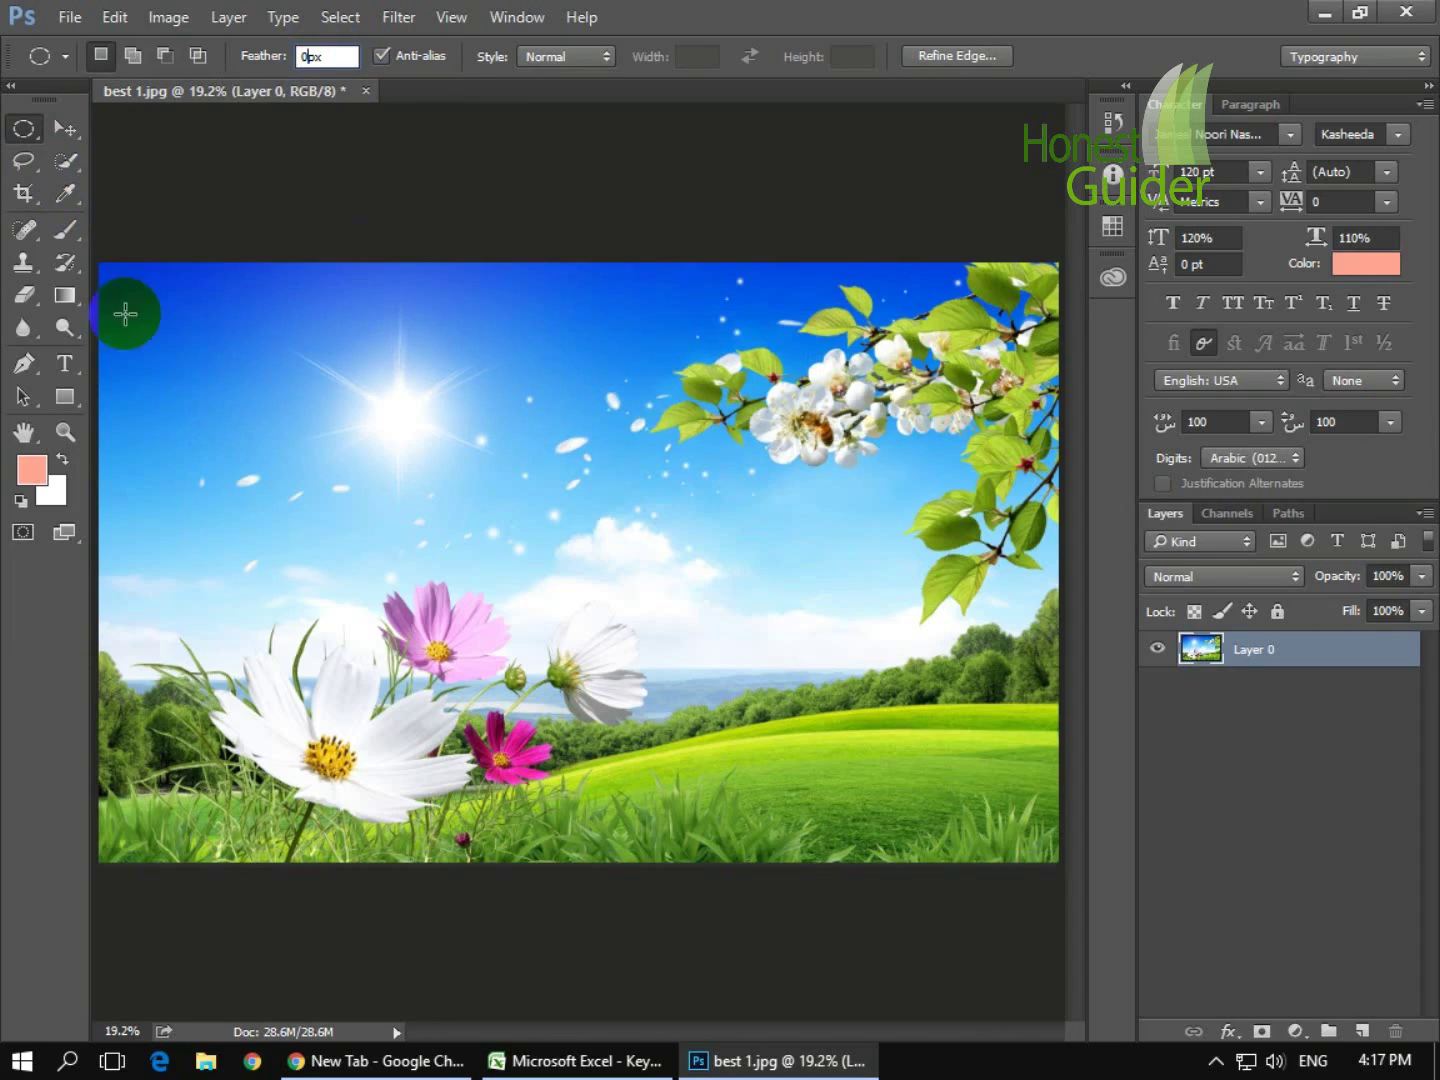
drag(132, 291, 359, 518)
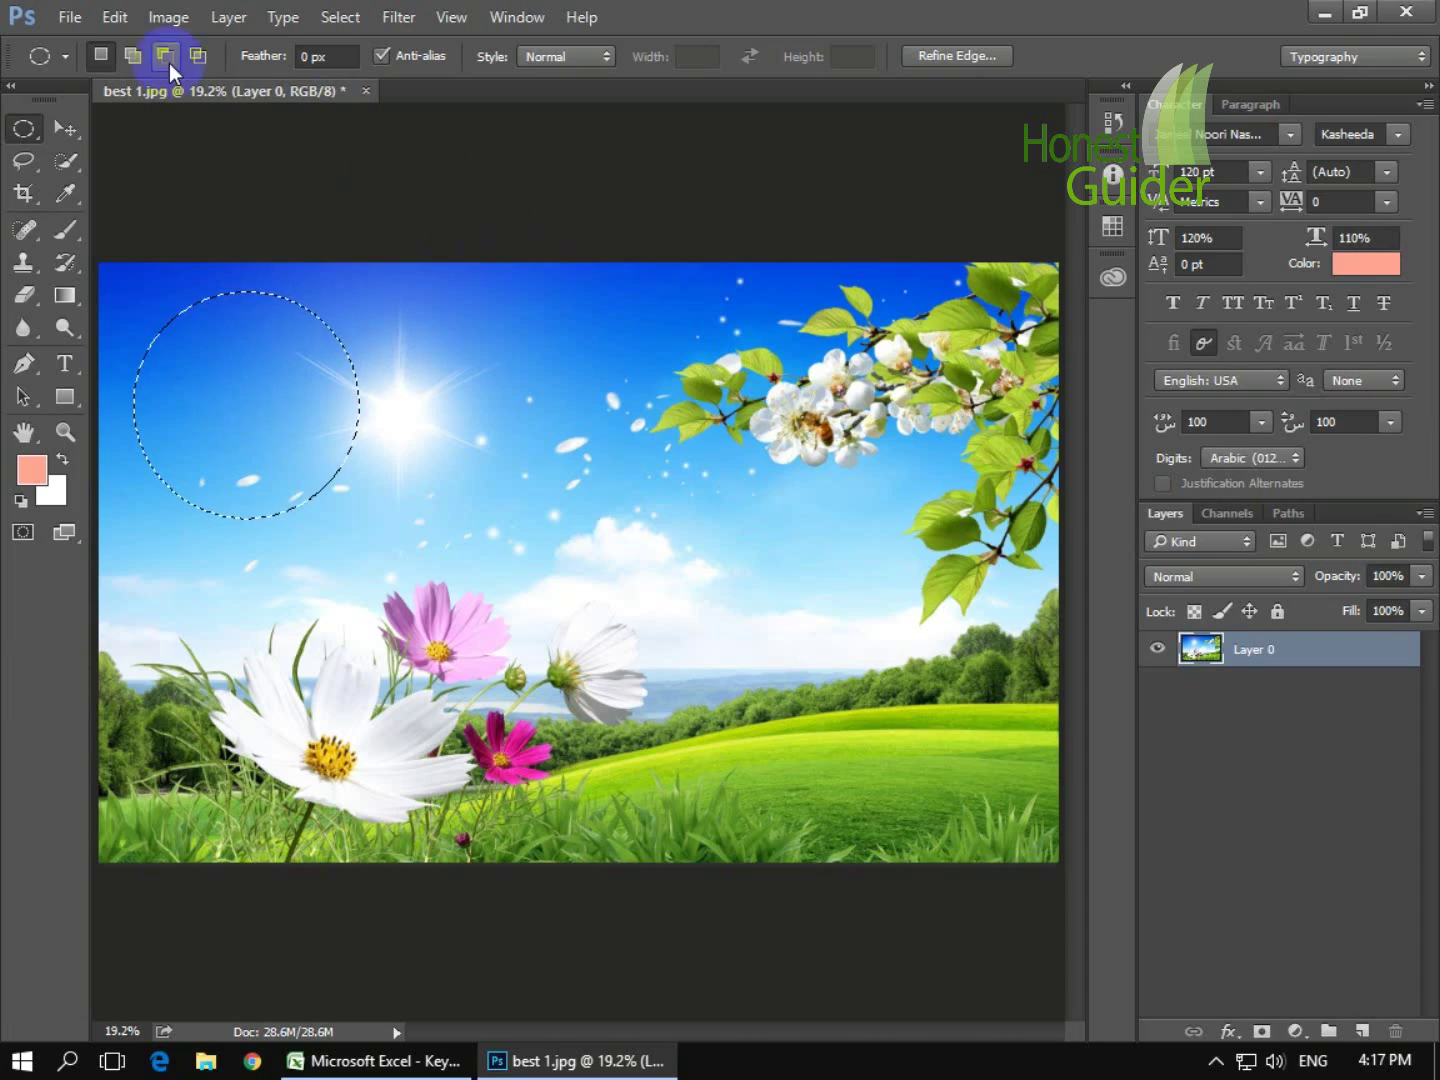
- Open the image facebook ka istimal 3 from the facebook images folder
click(68, 17)
click(94, 69)
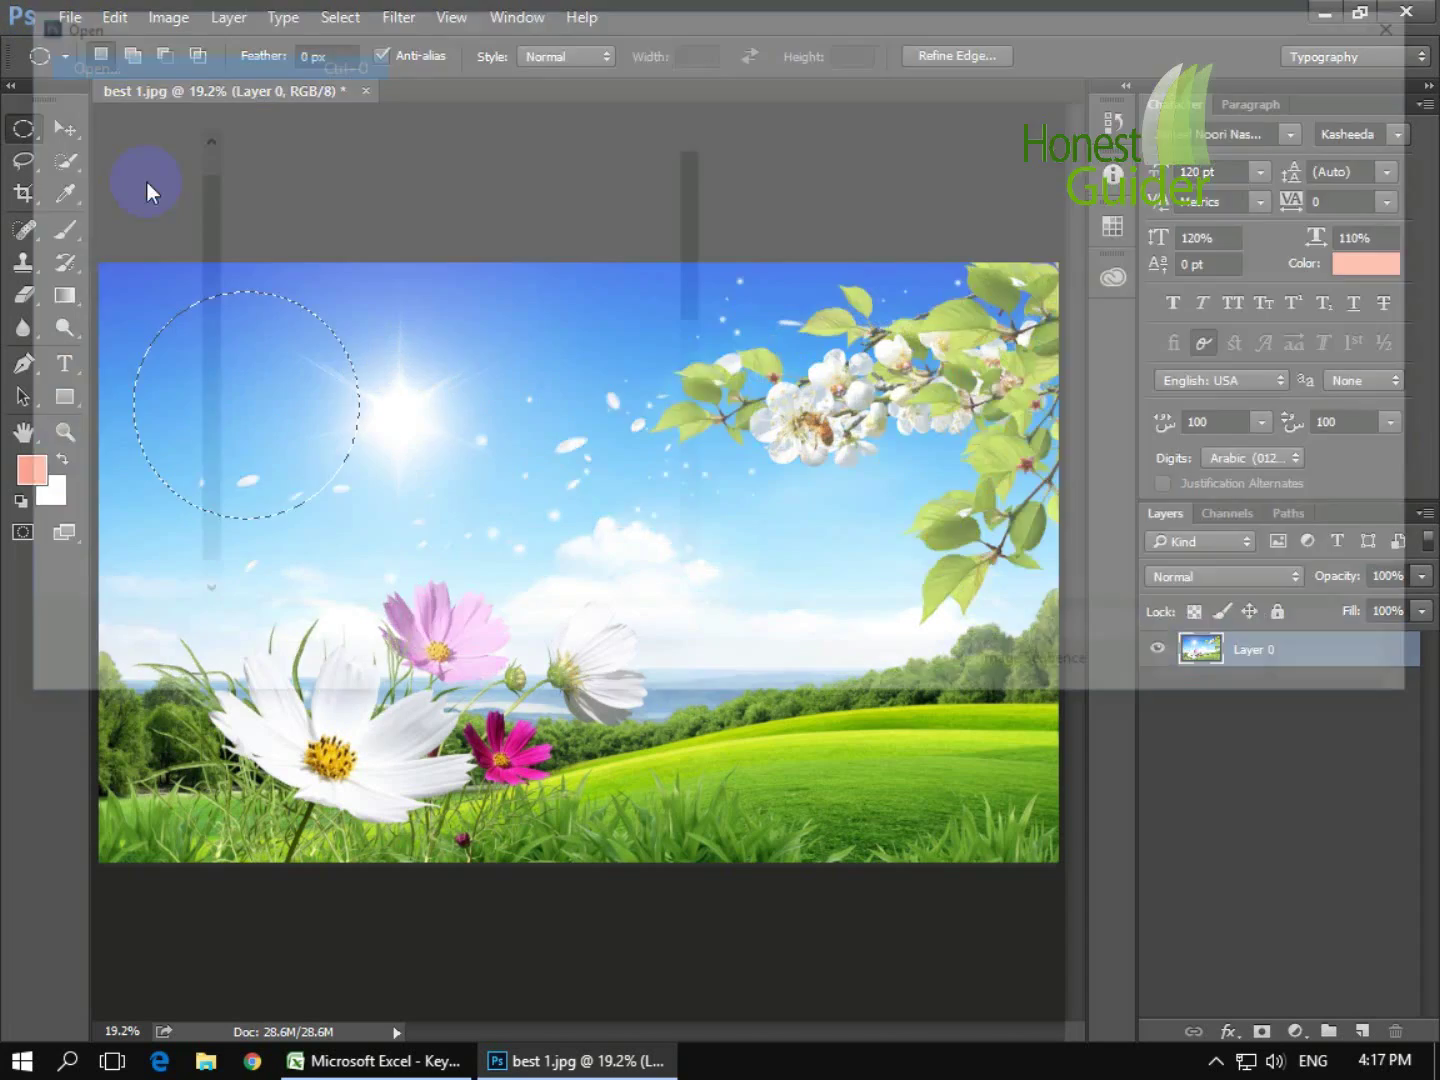
scroll(418, 456, down, 5)
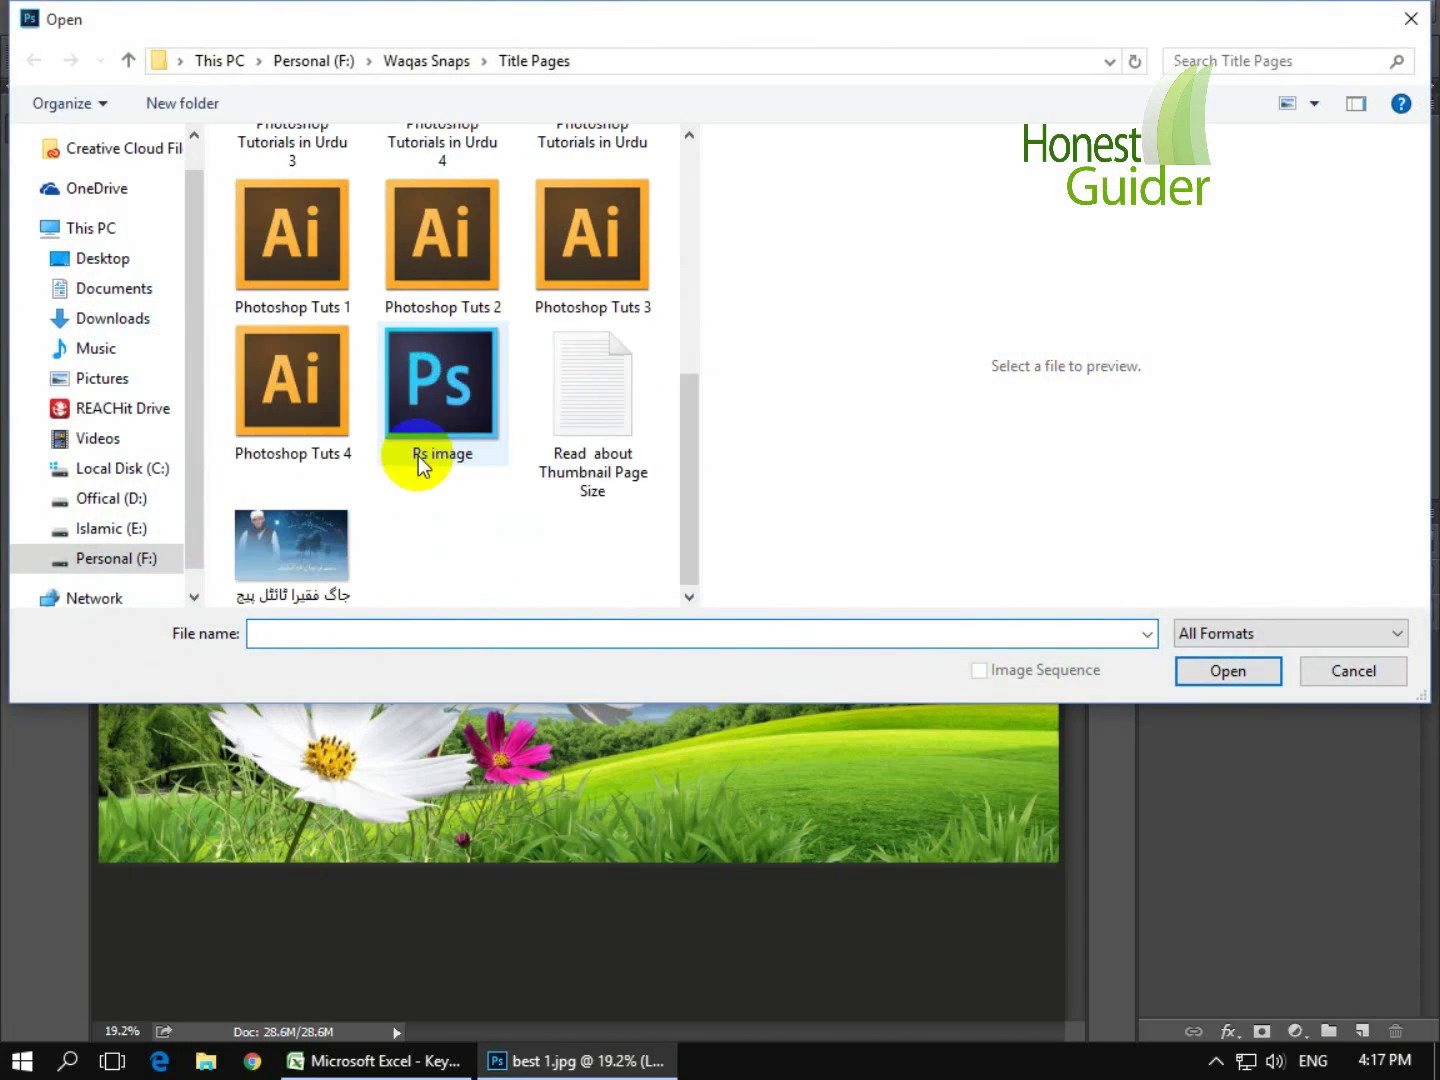
click(133, 60)
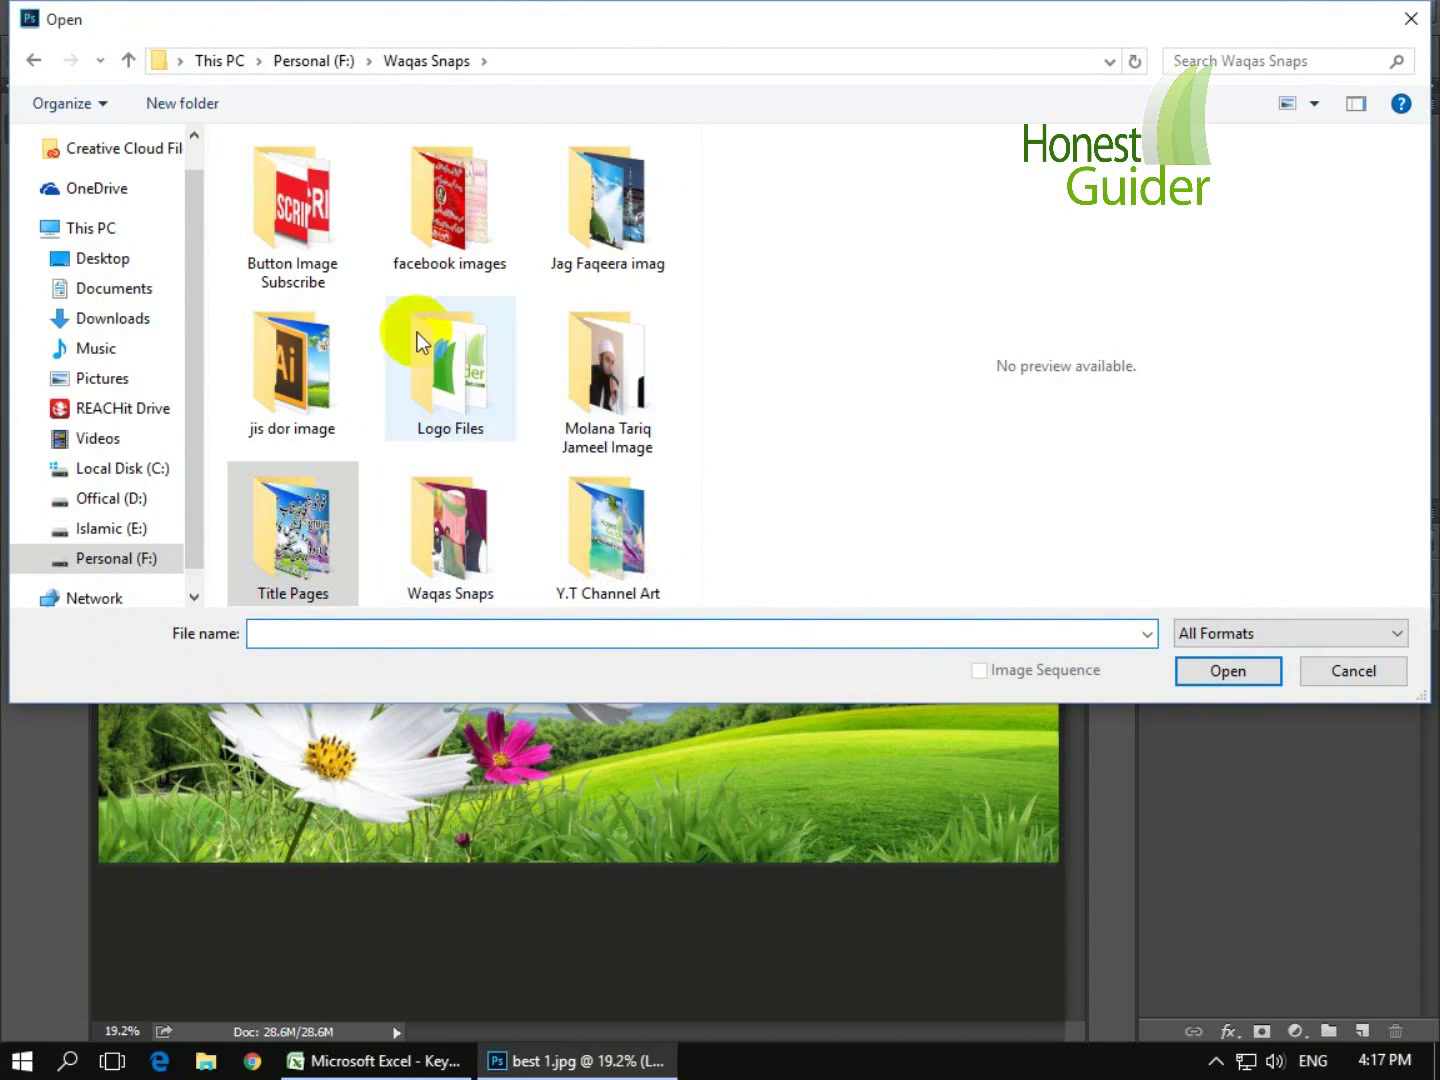
double_click(434, 269)
scroll(453, 401, down, 4)
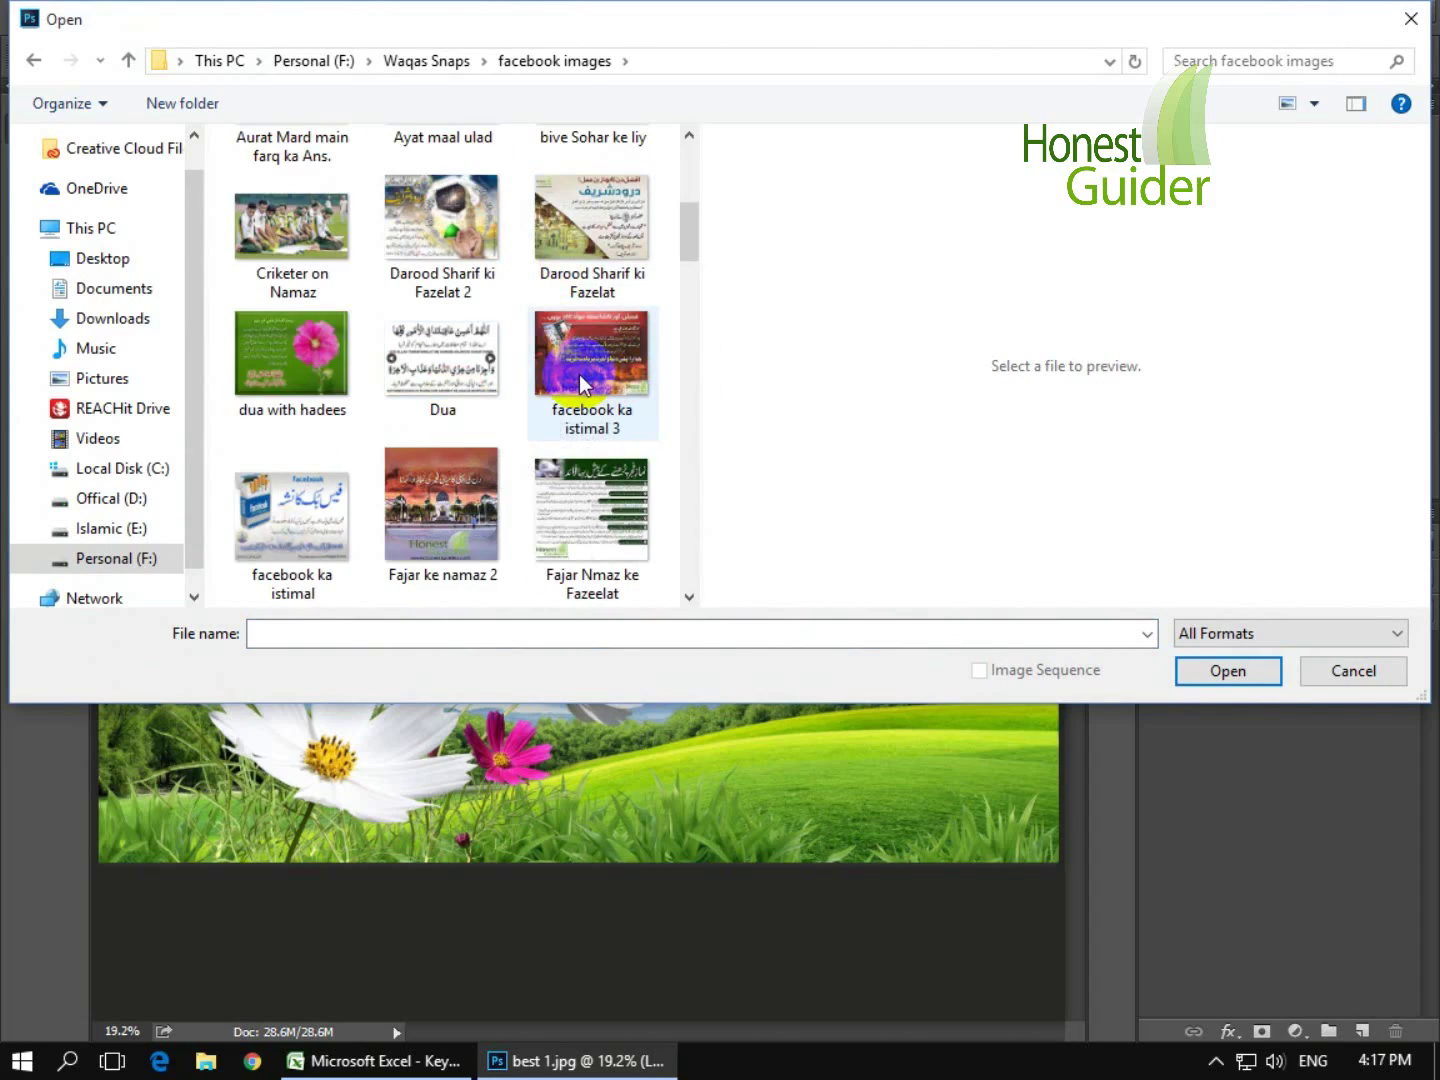
scroll(579, 374, down, 5)
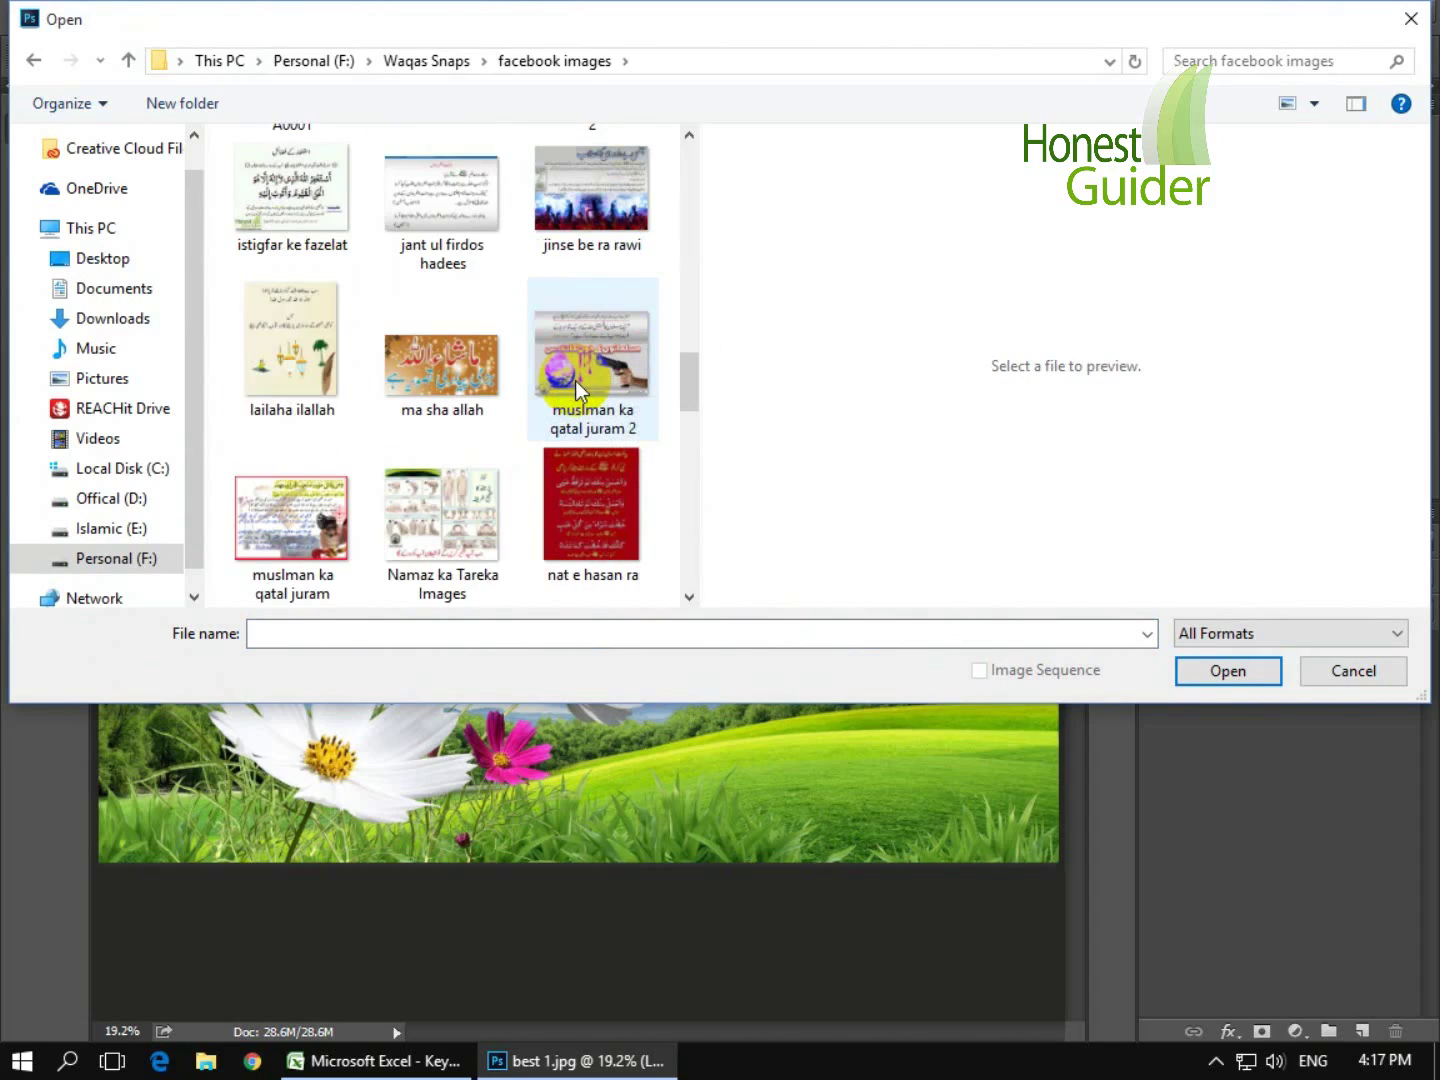
scroll(562, 435, up, 6)
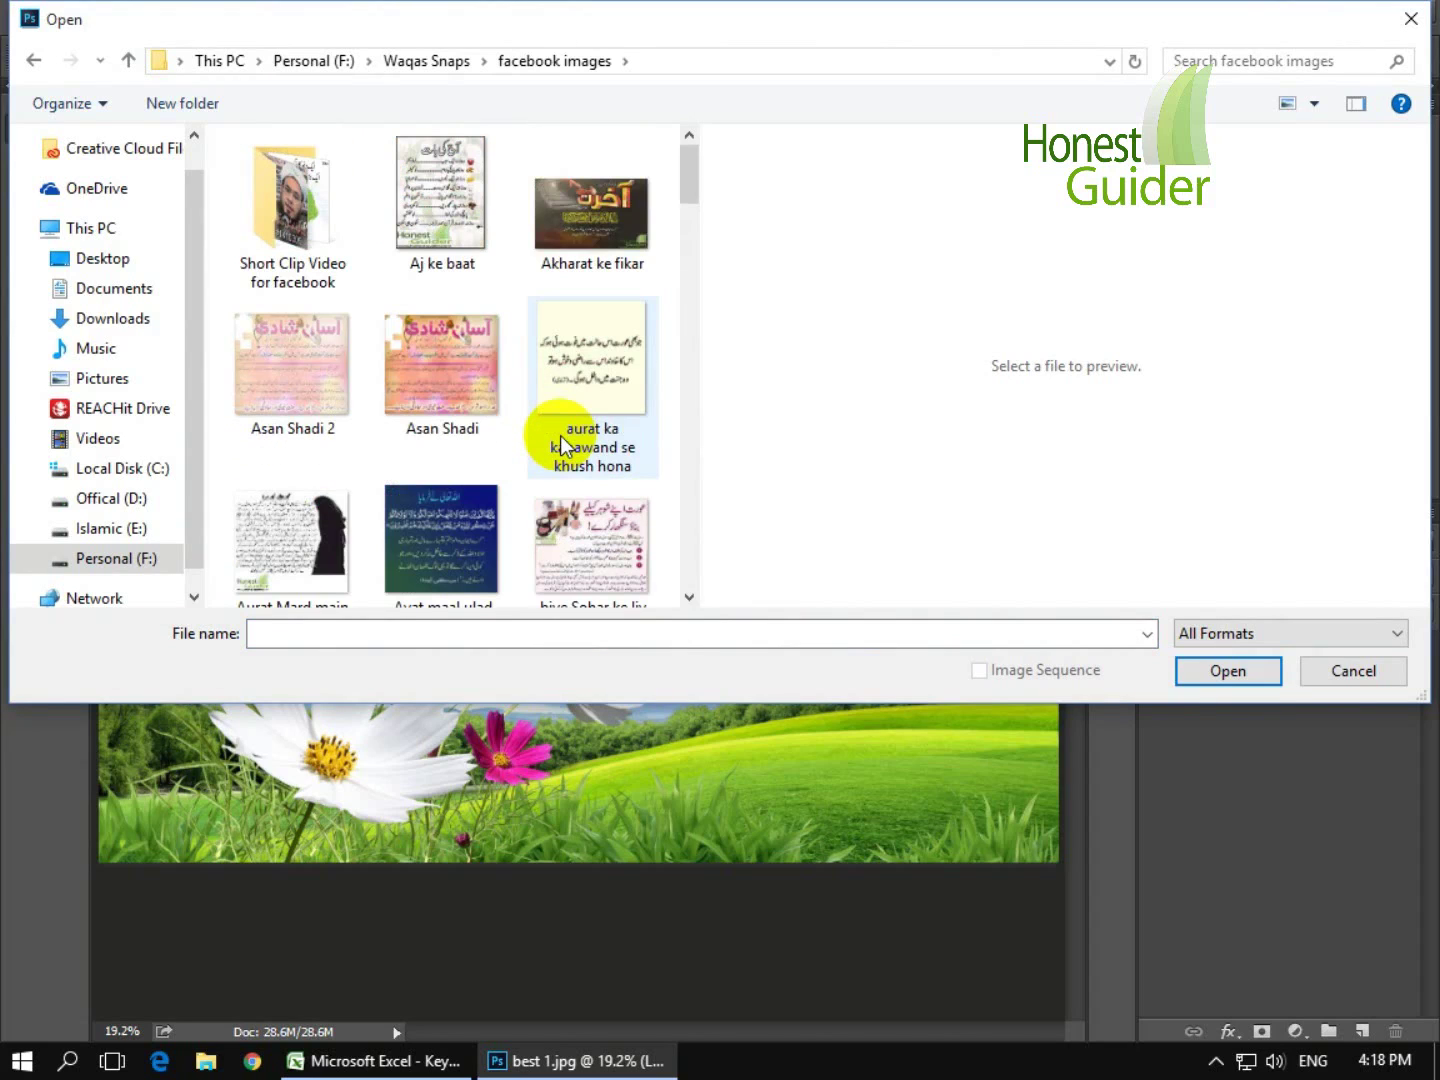
scroll(562, 376, down, 3)
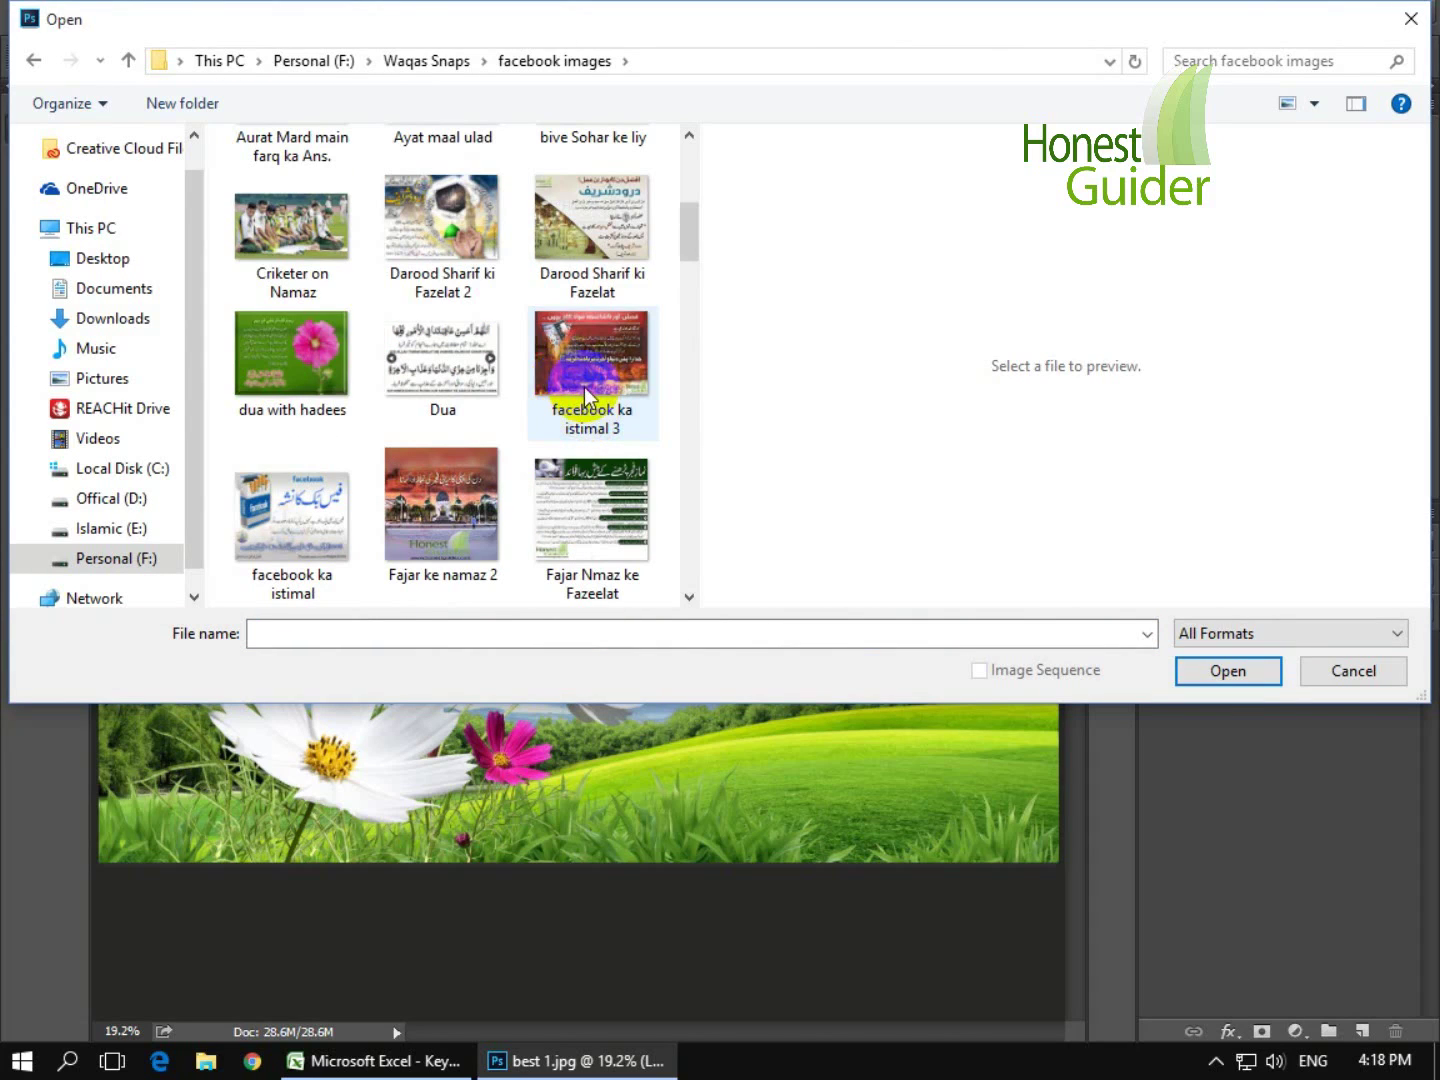
double_click(588, 398)
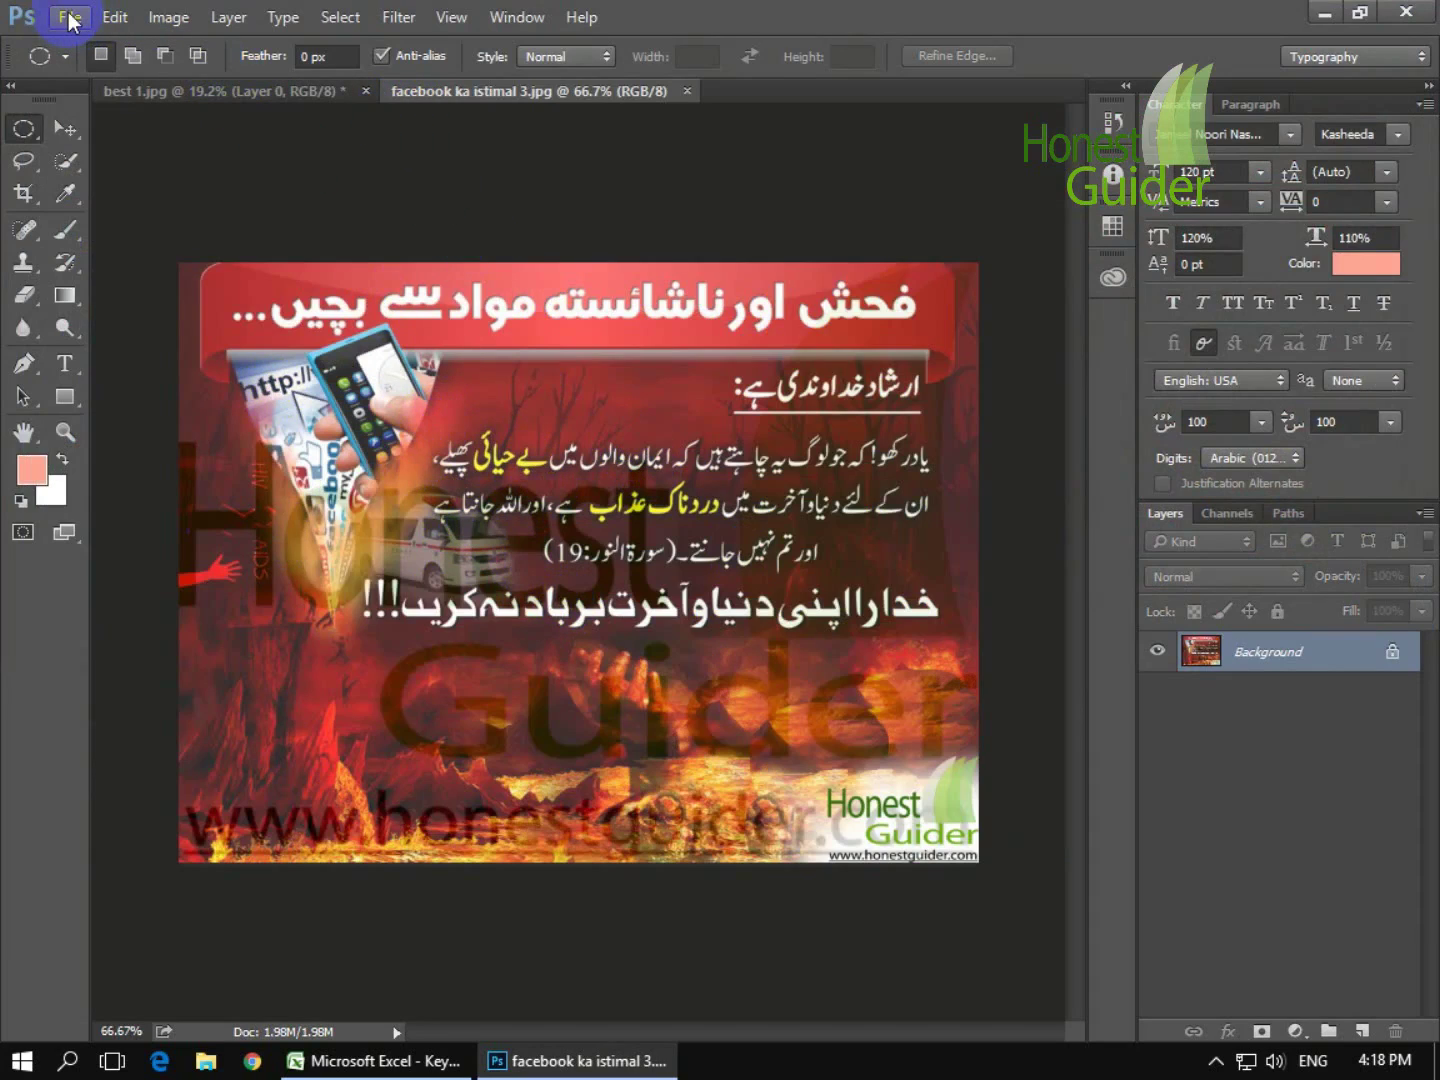
- Transfer the circular sky selection from best 1.jpg into facebook ka istimal 3.jpg with the Move tool and centre it over the picture
click(177, 92)
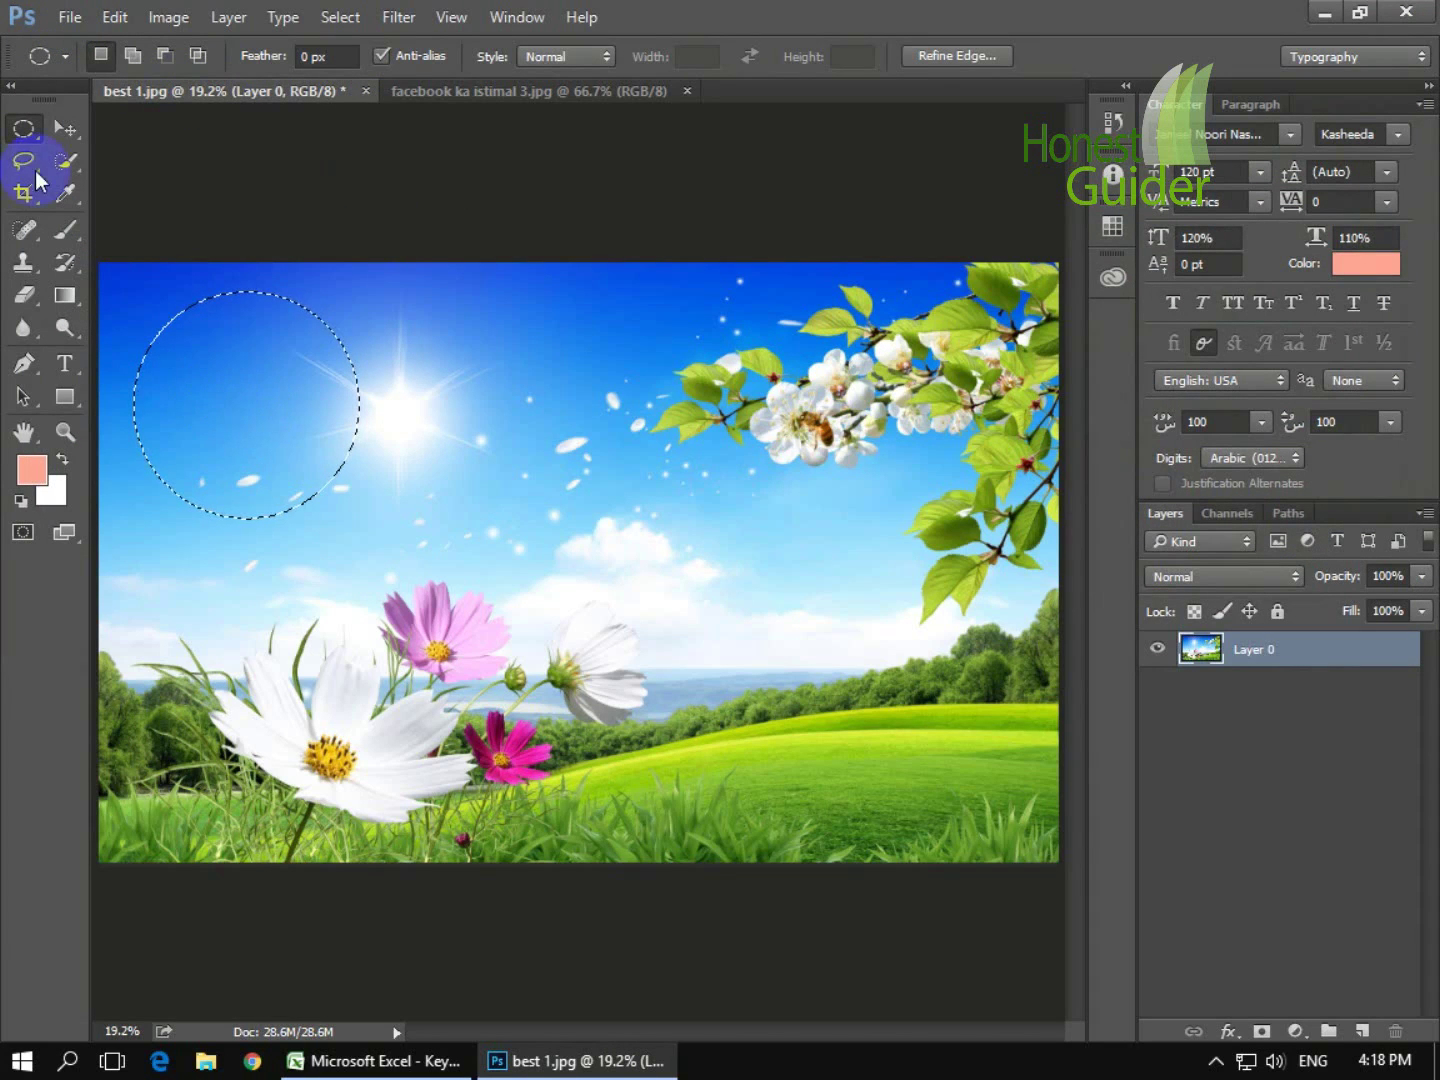
click(67, 132)
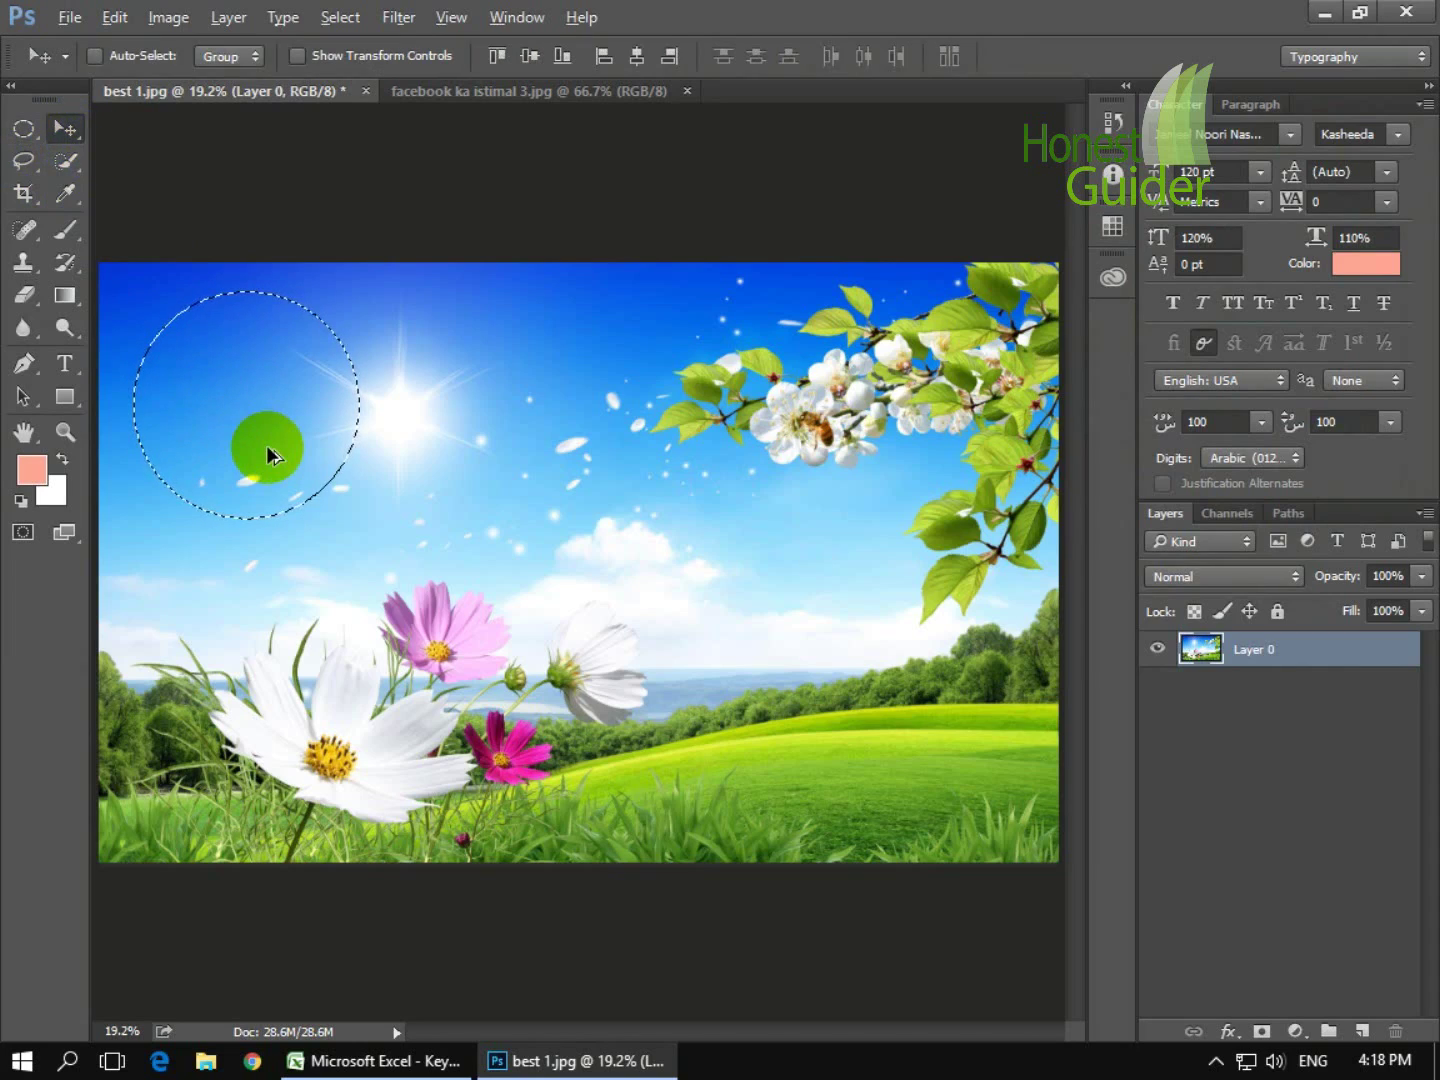
drag(250, 442, 537, 95)
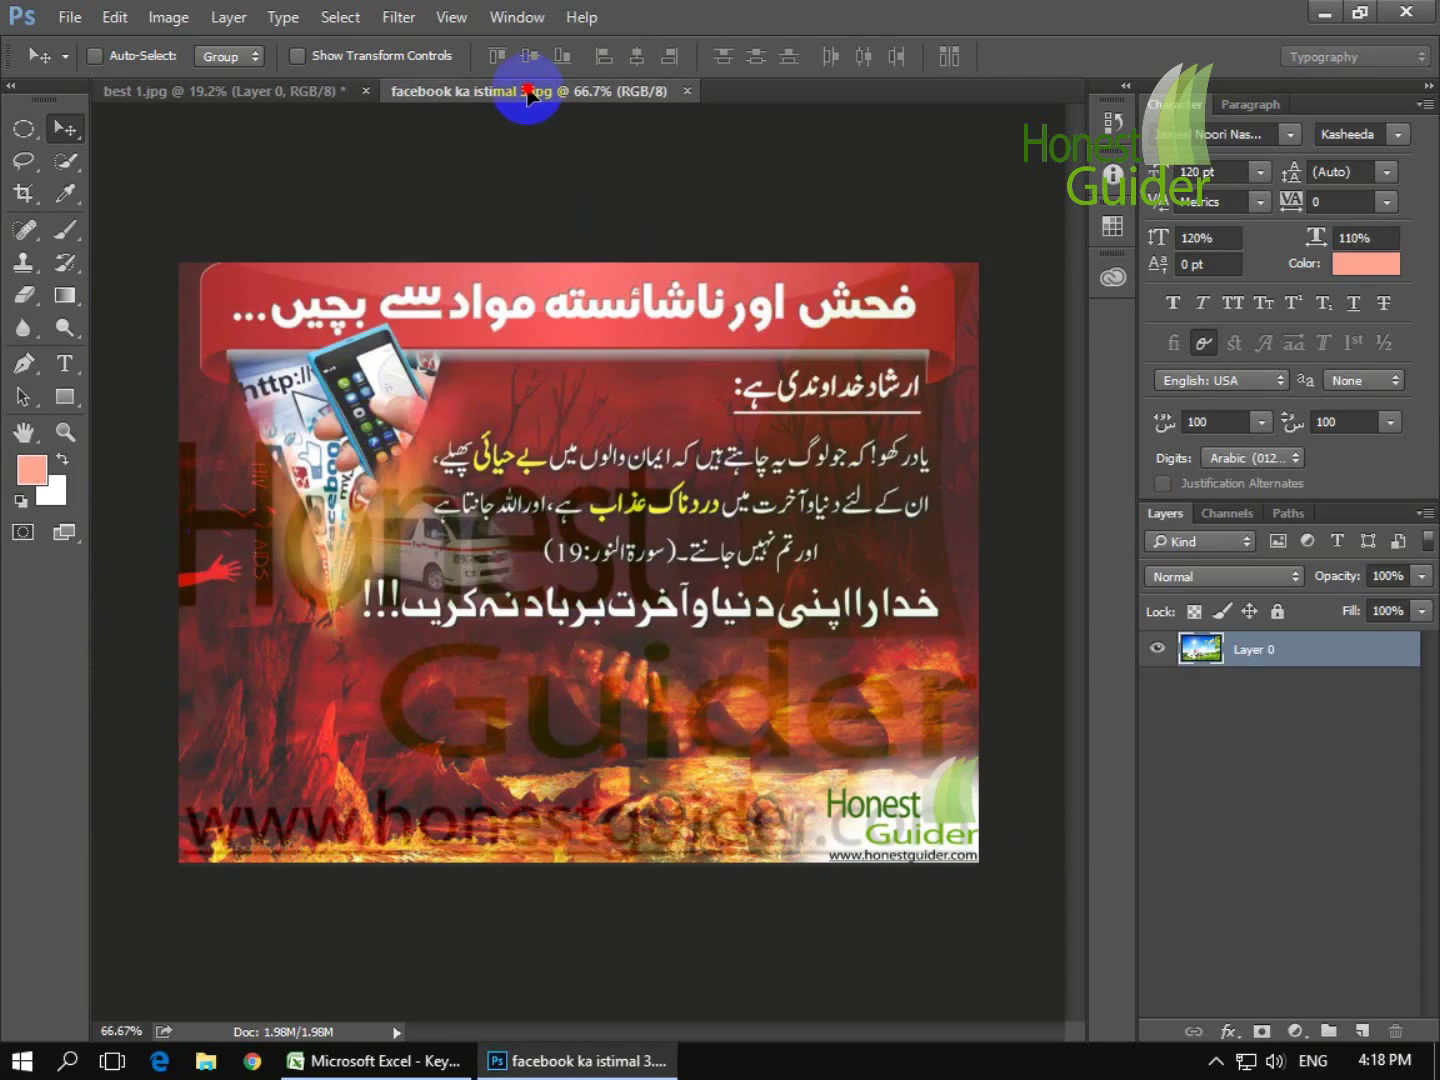
drag(526, 92, 555, 557)
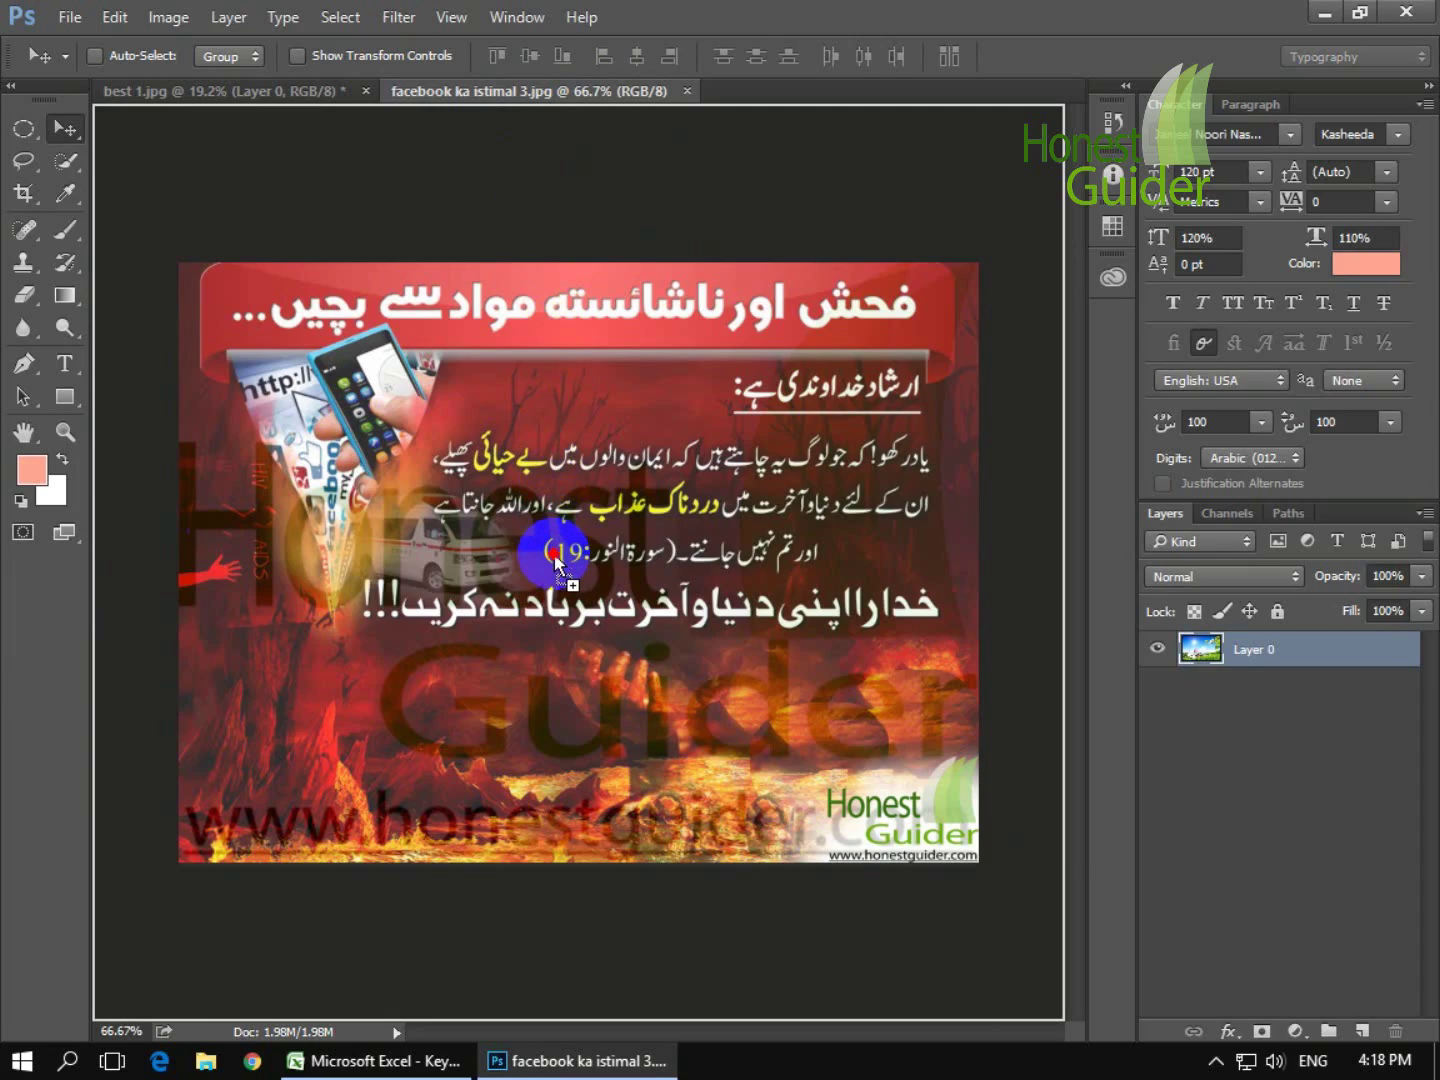
drag(553, 553, 554, 552)
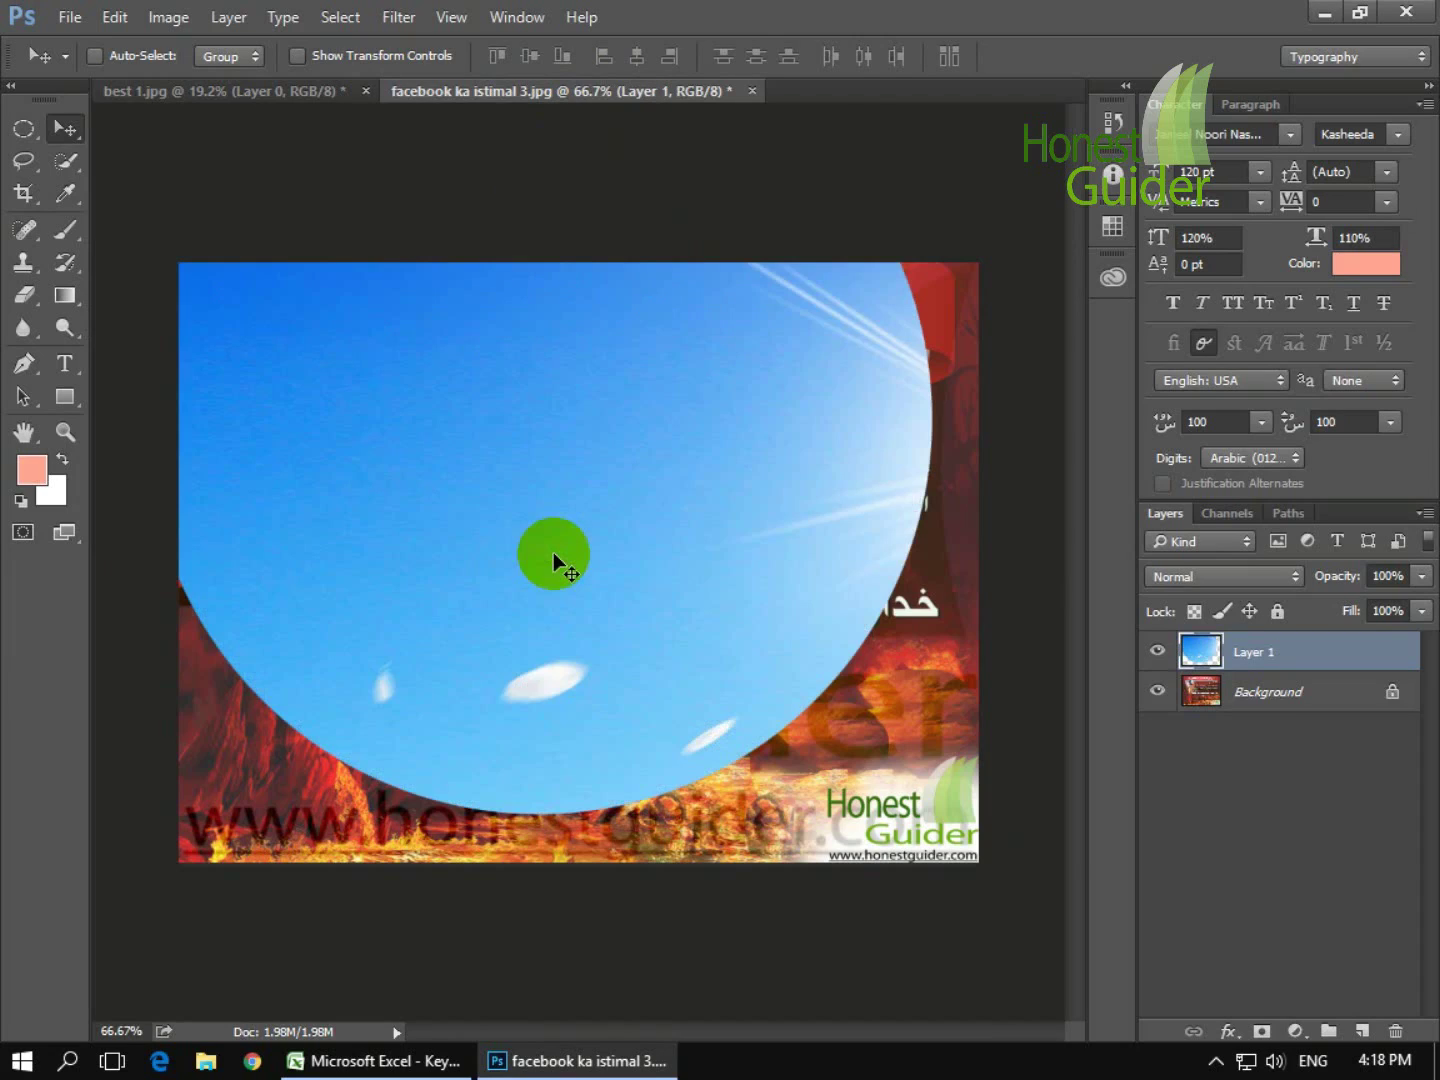
drag(527, 422, 560, 513)
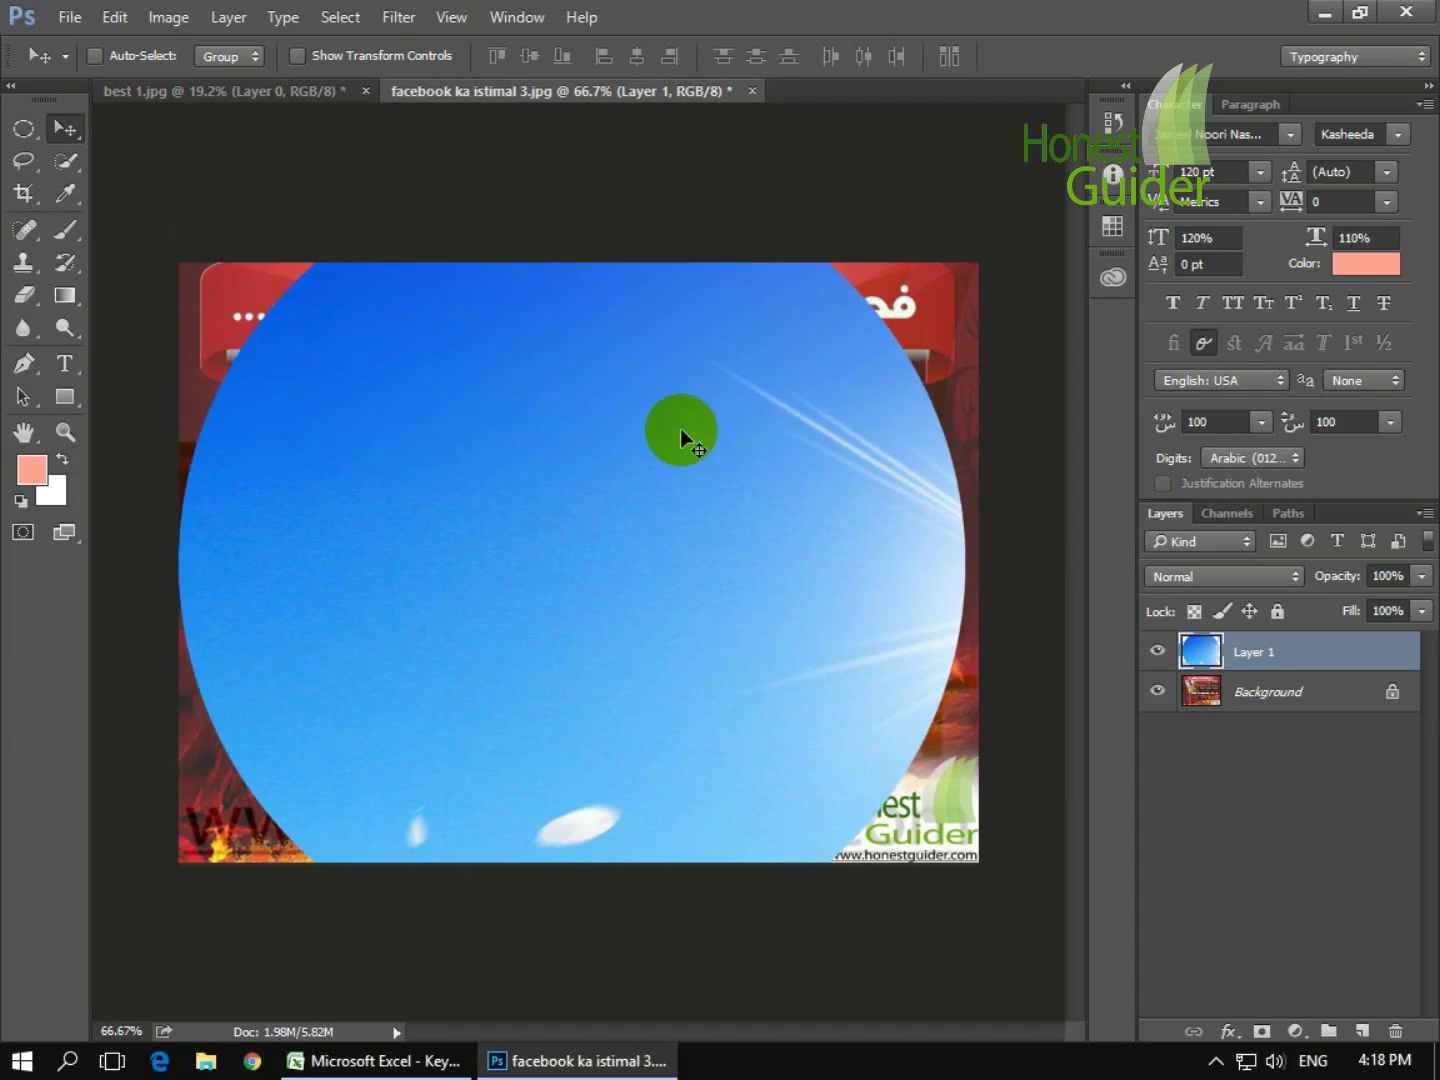
- Scale the circular sky layer down to about 23.62% width and 34.46% height with Free Transform and apply the transformation
key(ctrl+t)
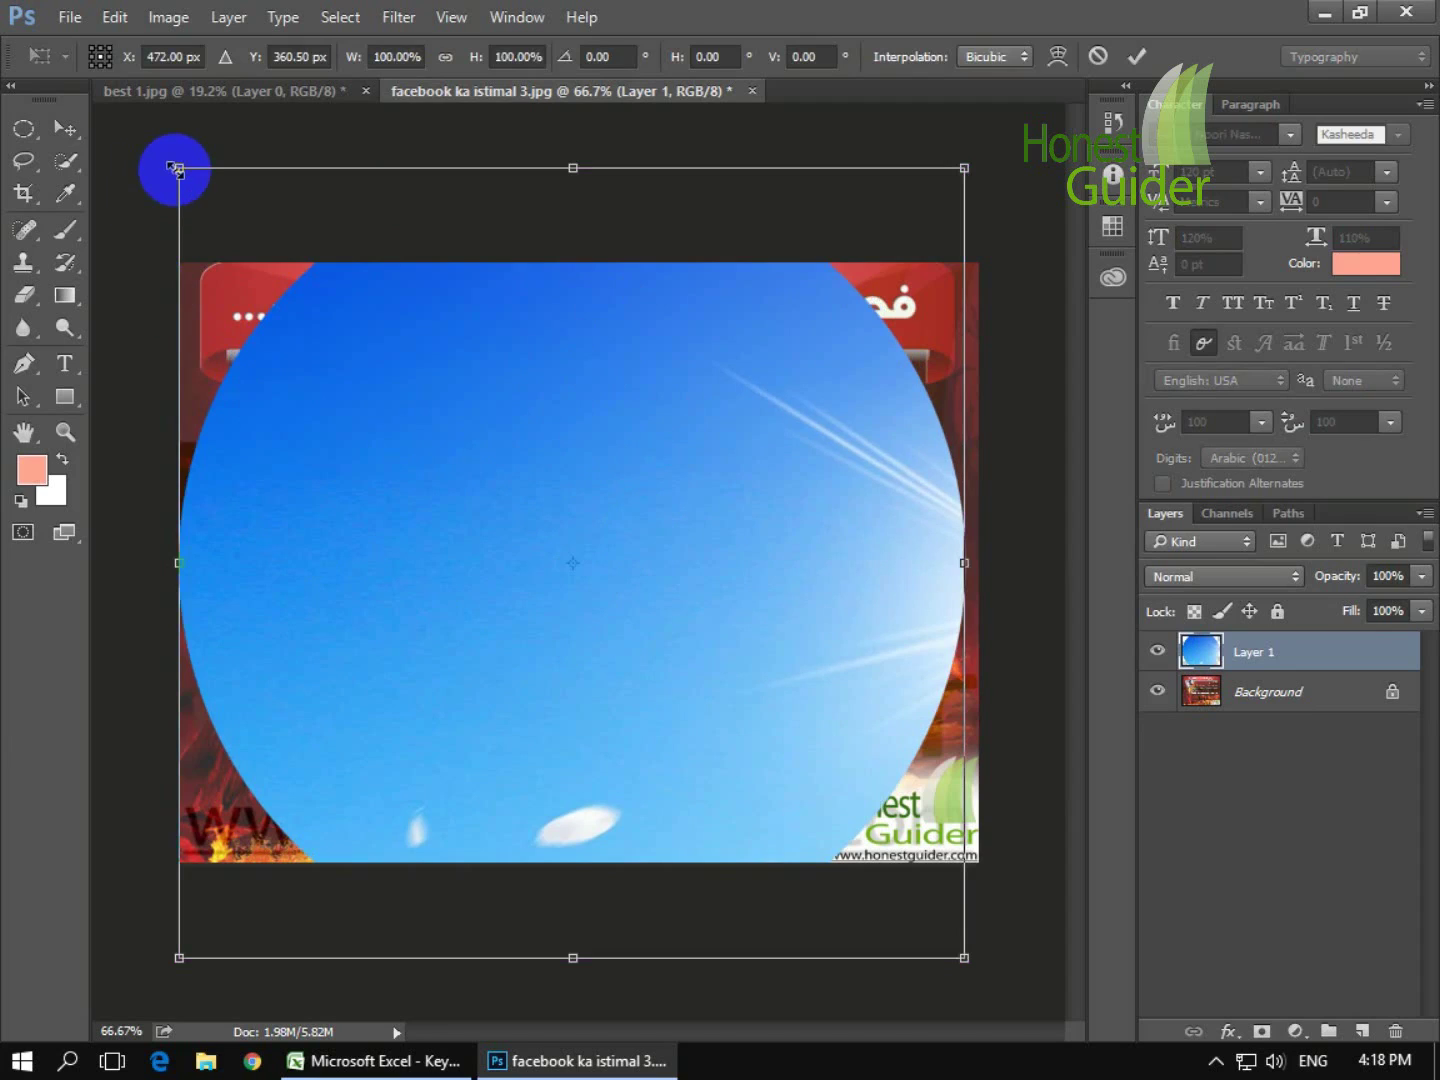
drag(177, 168, 644, 594)
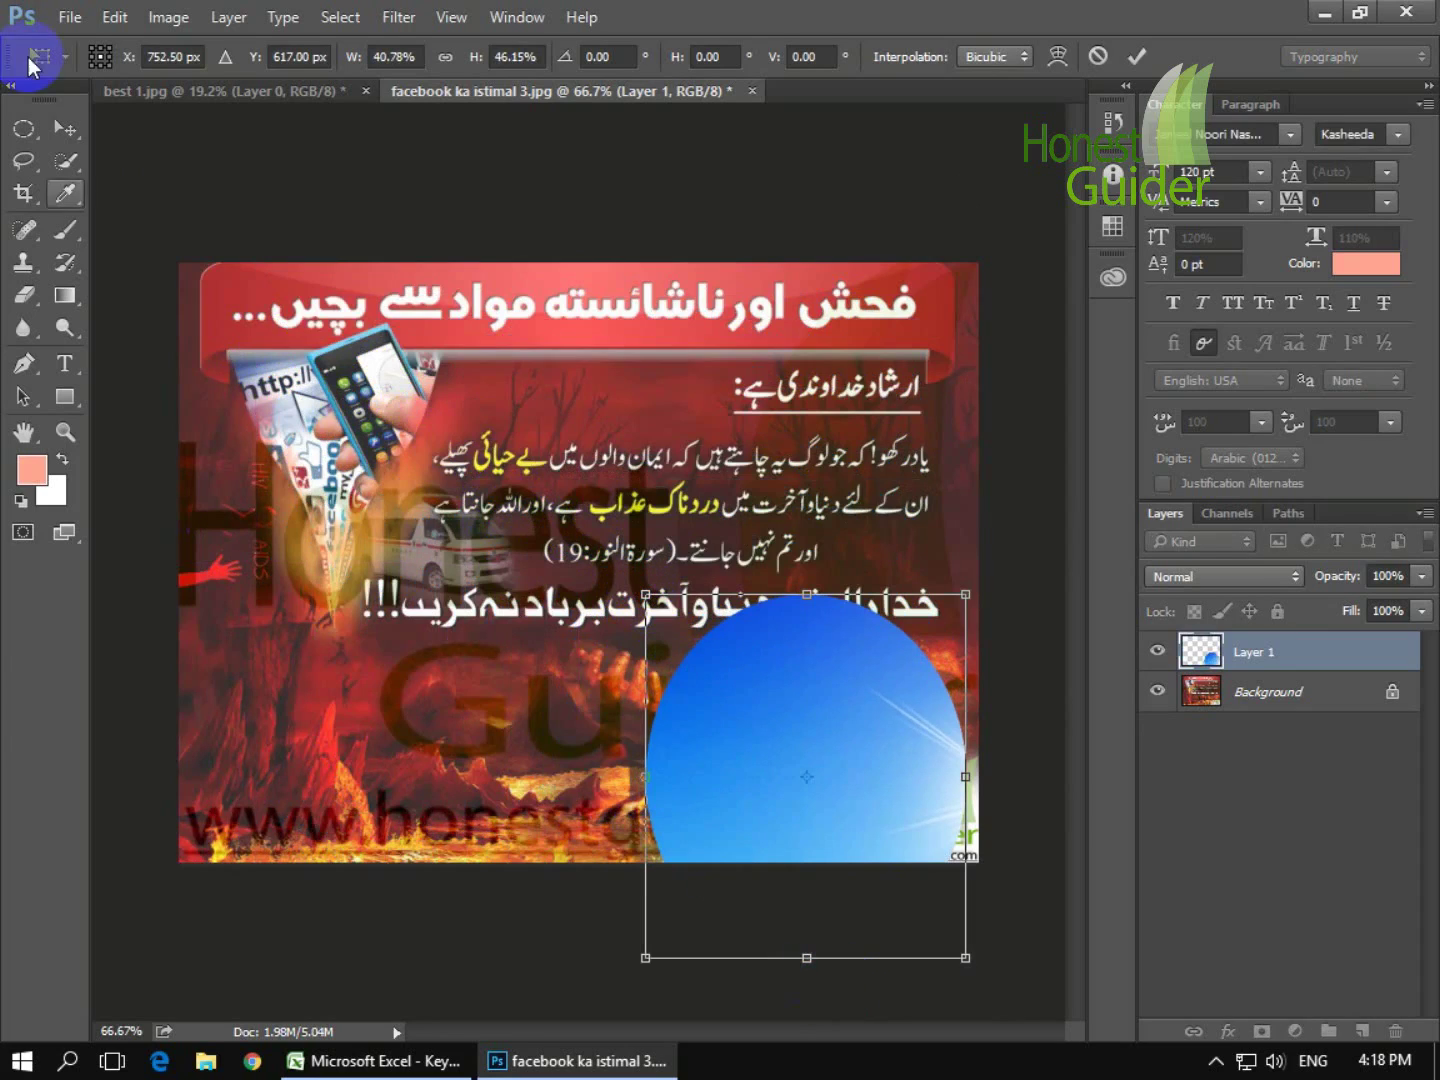
drag(645, 594, 780, 688)
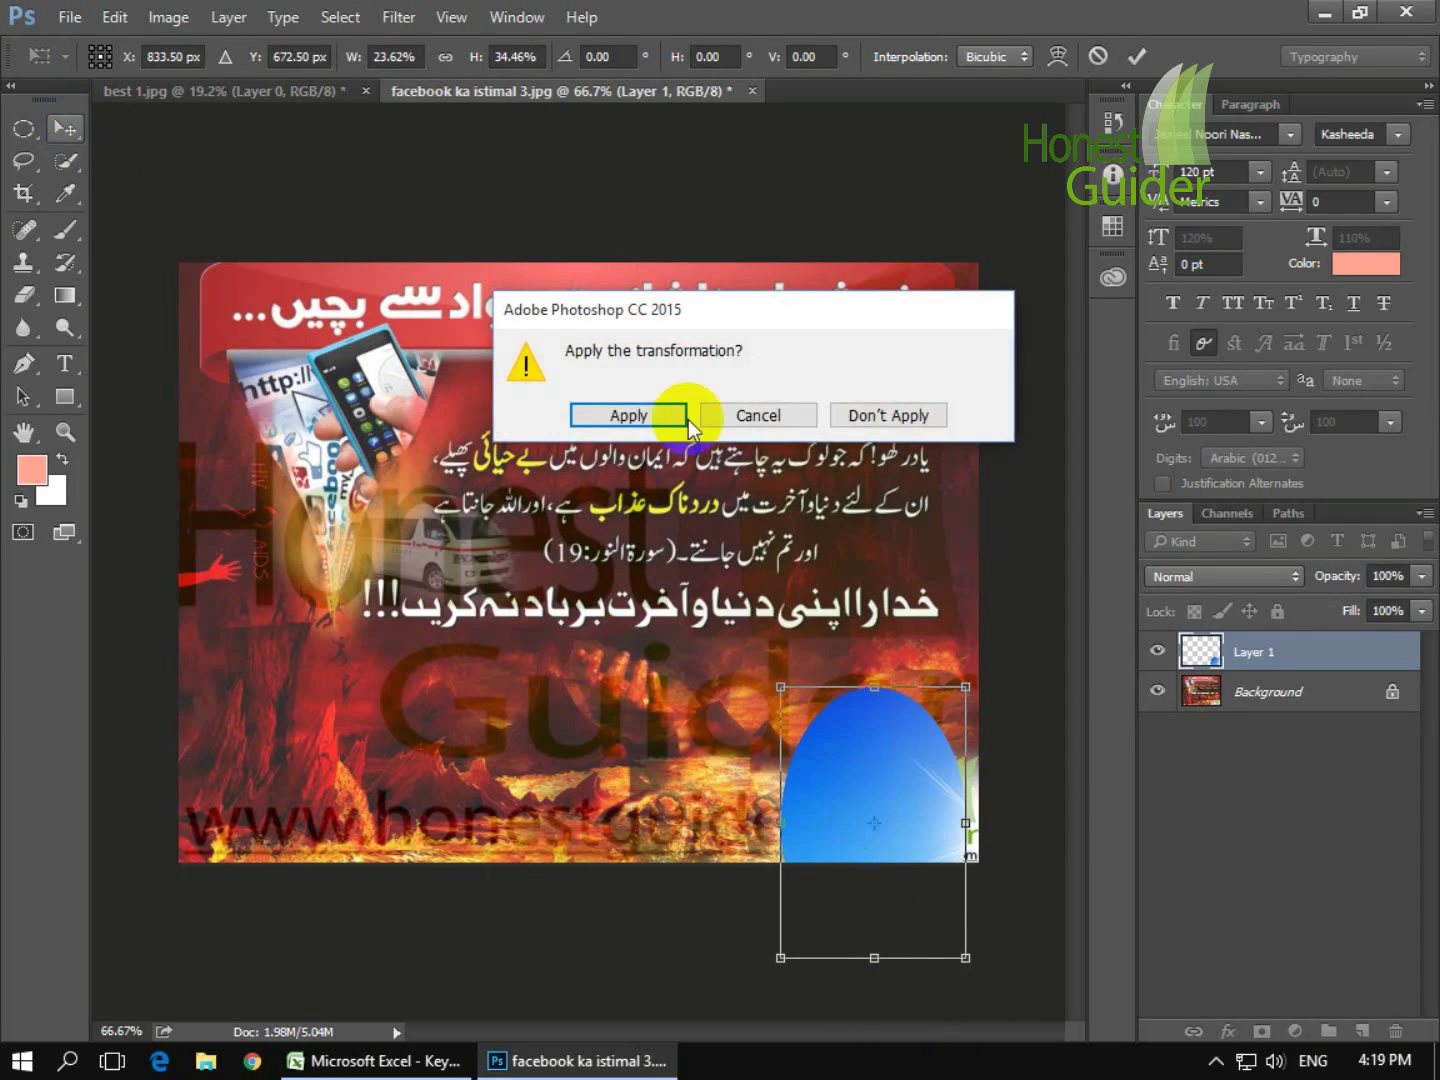
click(655, 419)
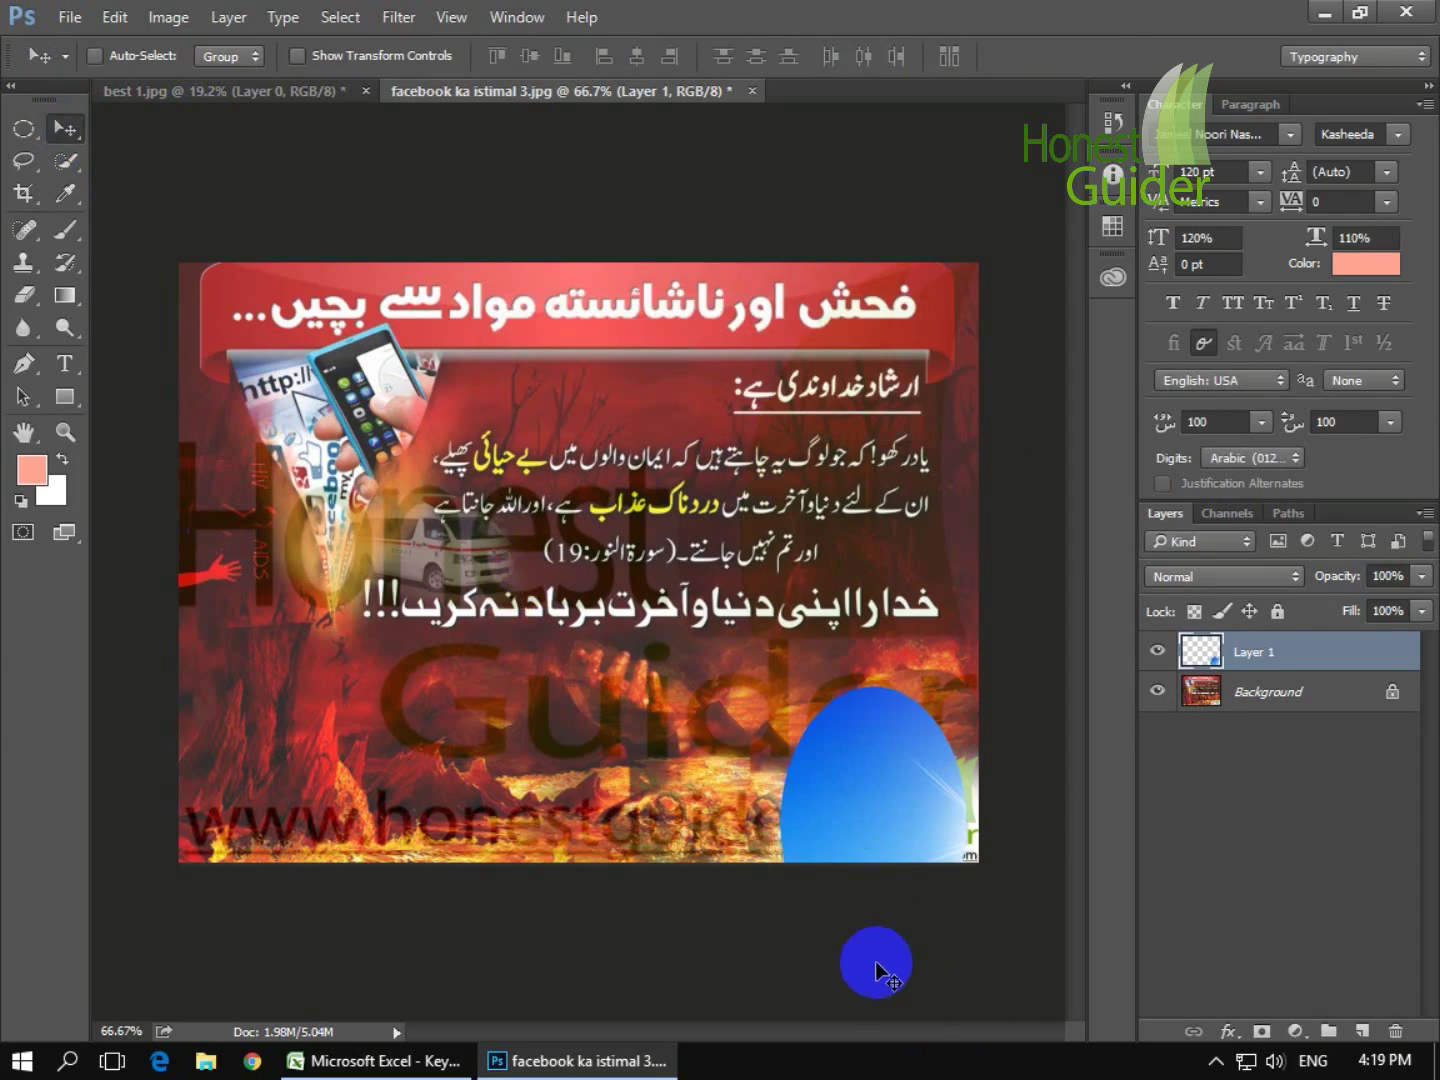
- Move the scaled sky ellipse to the middle of the picture with the Move tool and delete its layer
drag(794, 903, 522, 663)
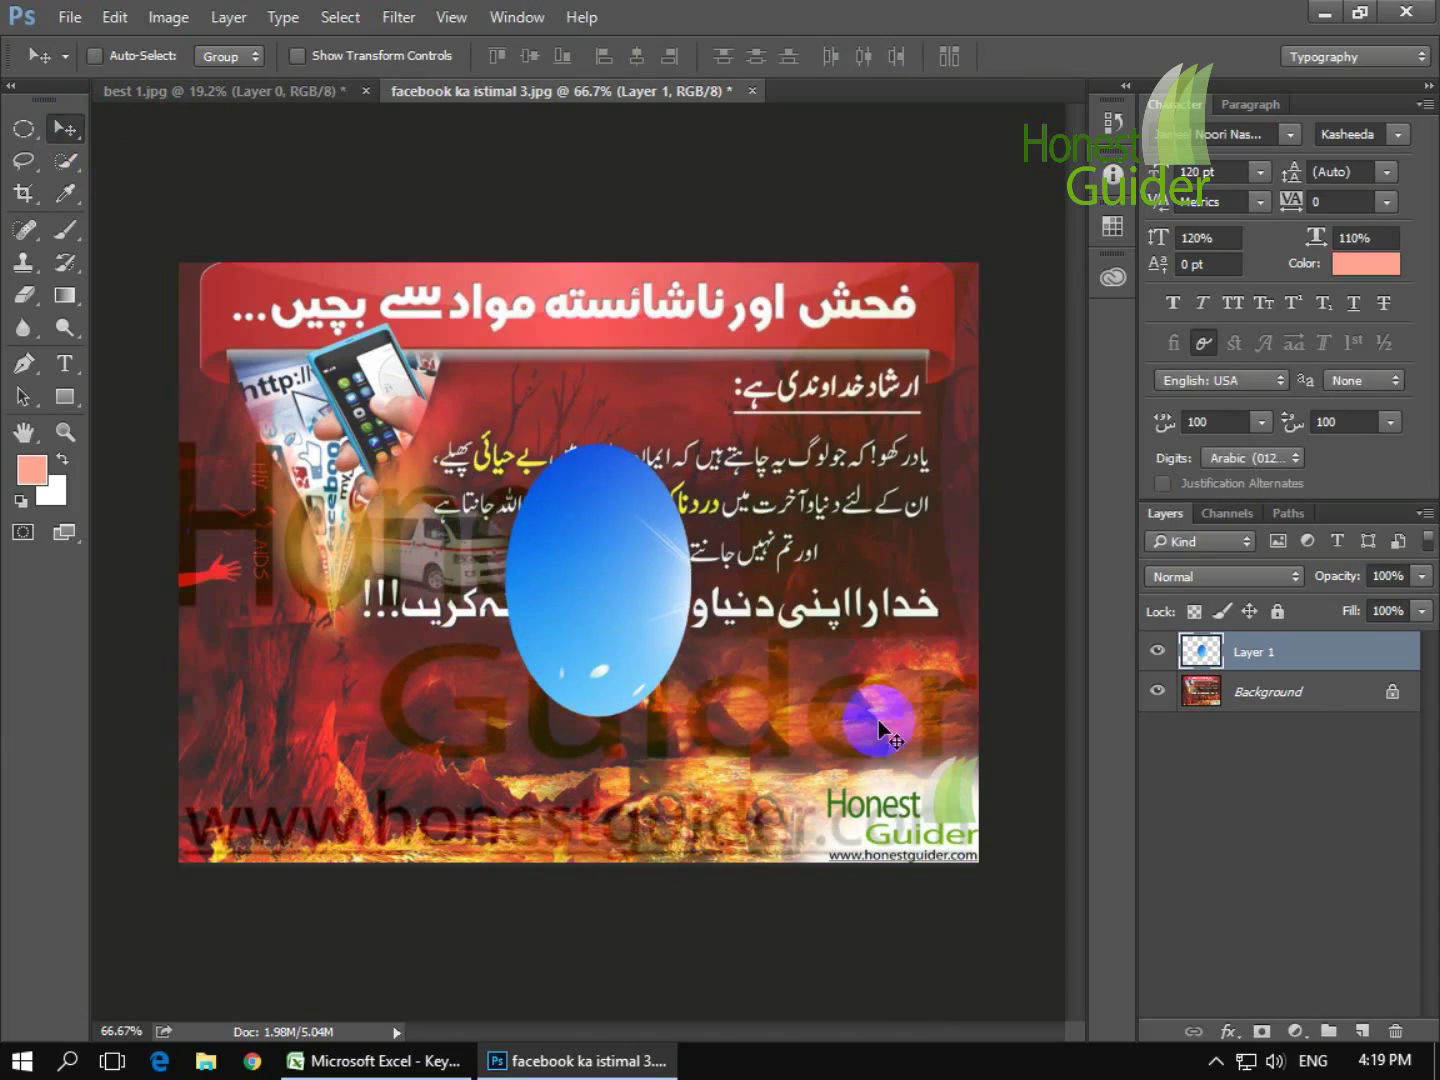
drag(664, 748, 615, 734)
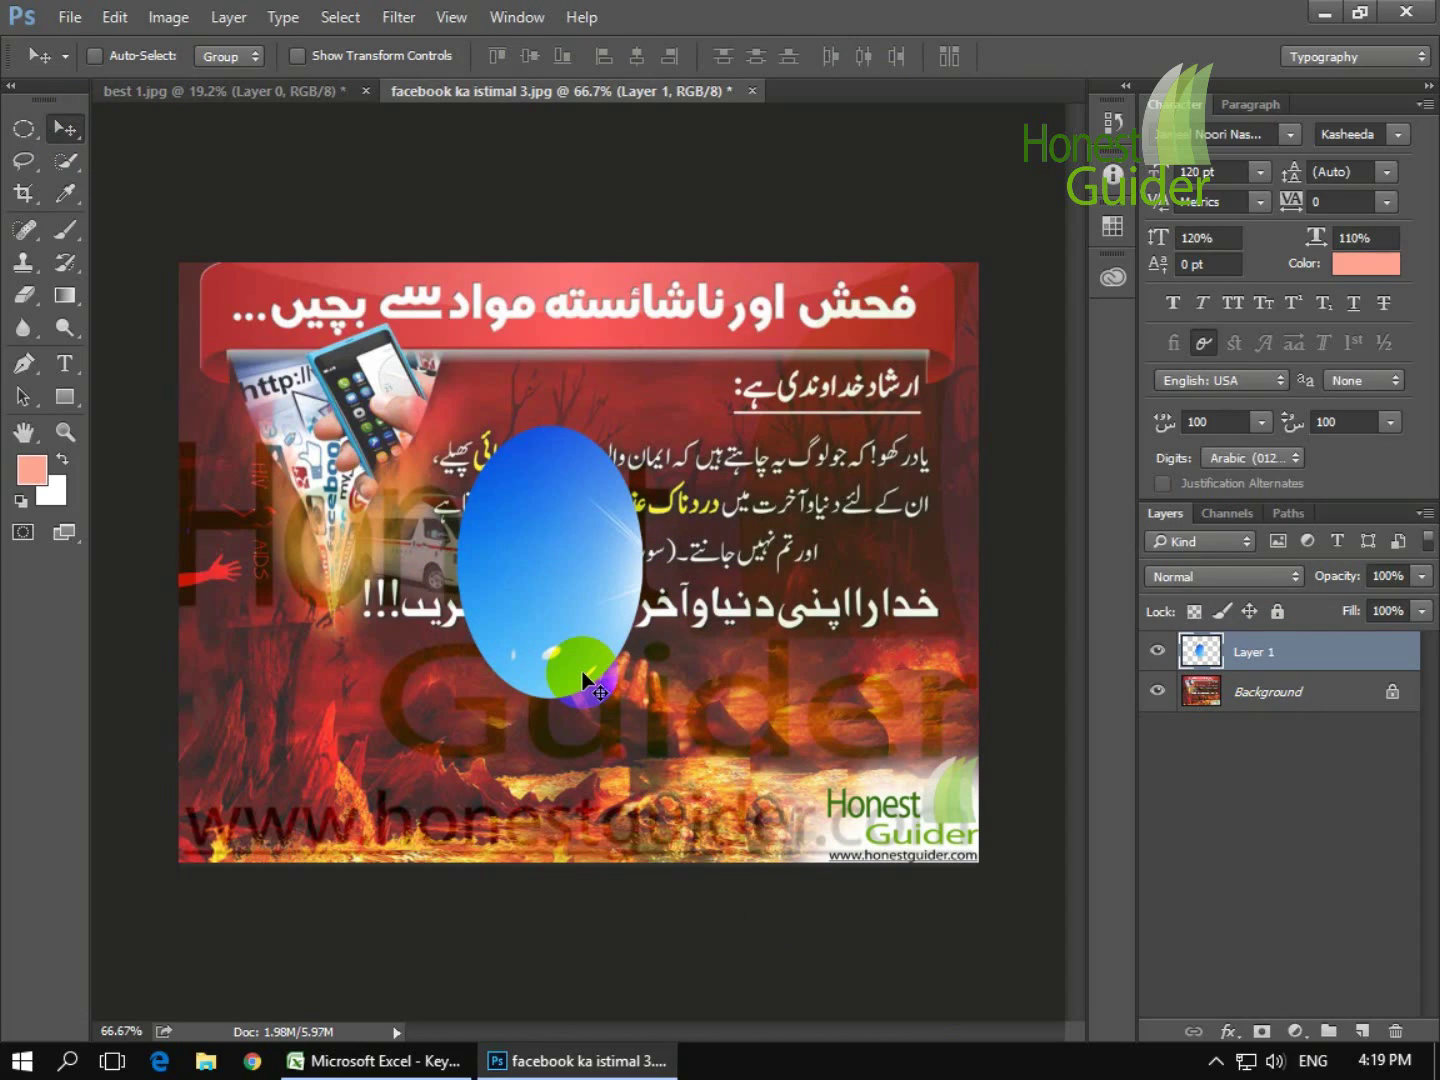
key(Delete)
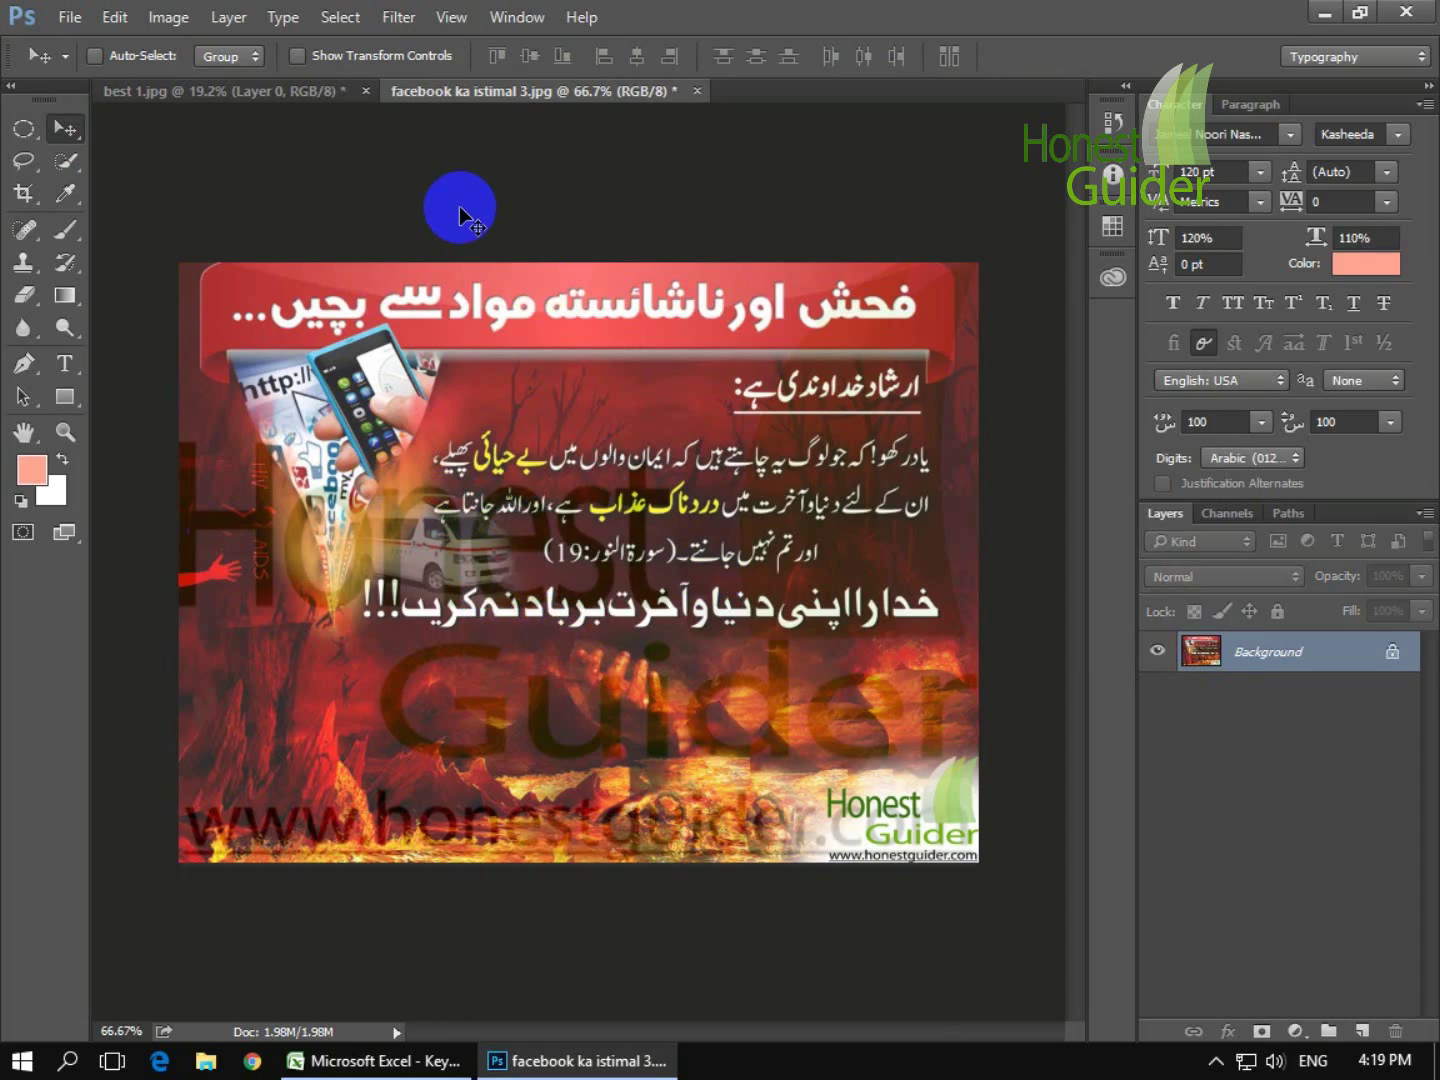
- Return to the image best 1.jpg and clear the circular selection over the sky
click(283, 87)
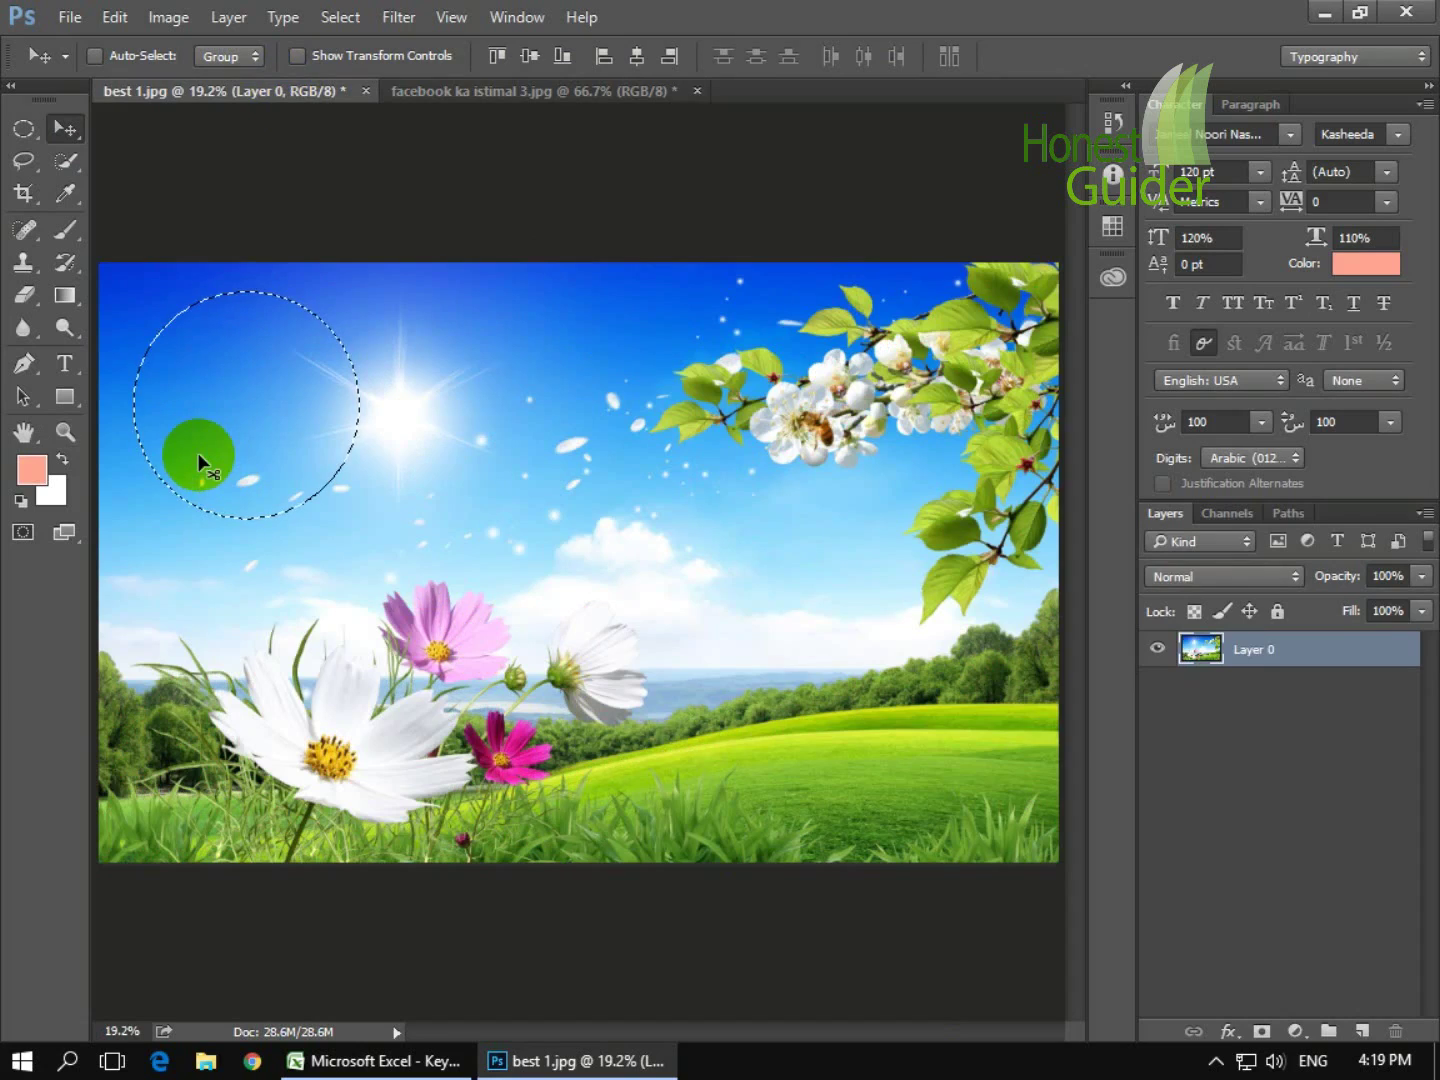
key(ctrl)
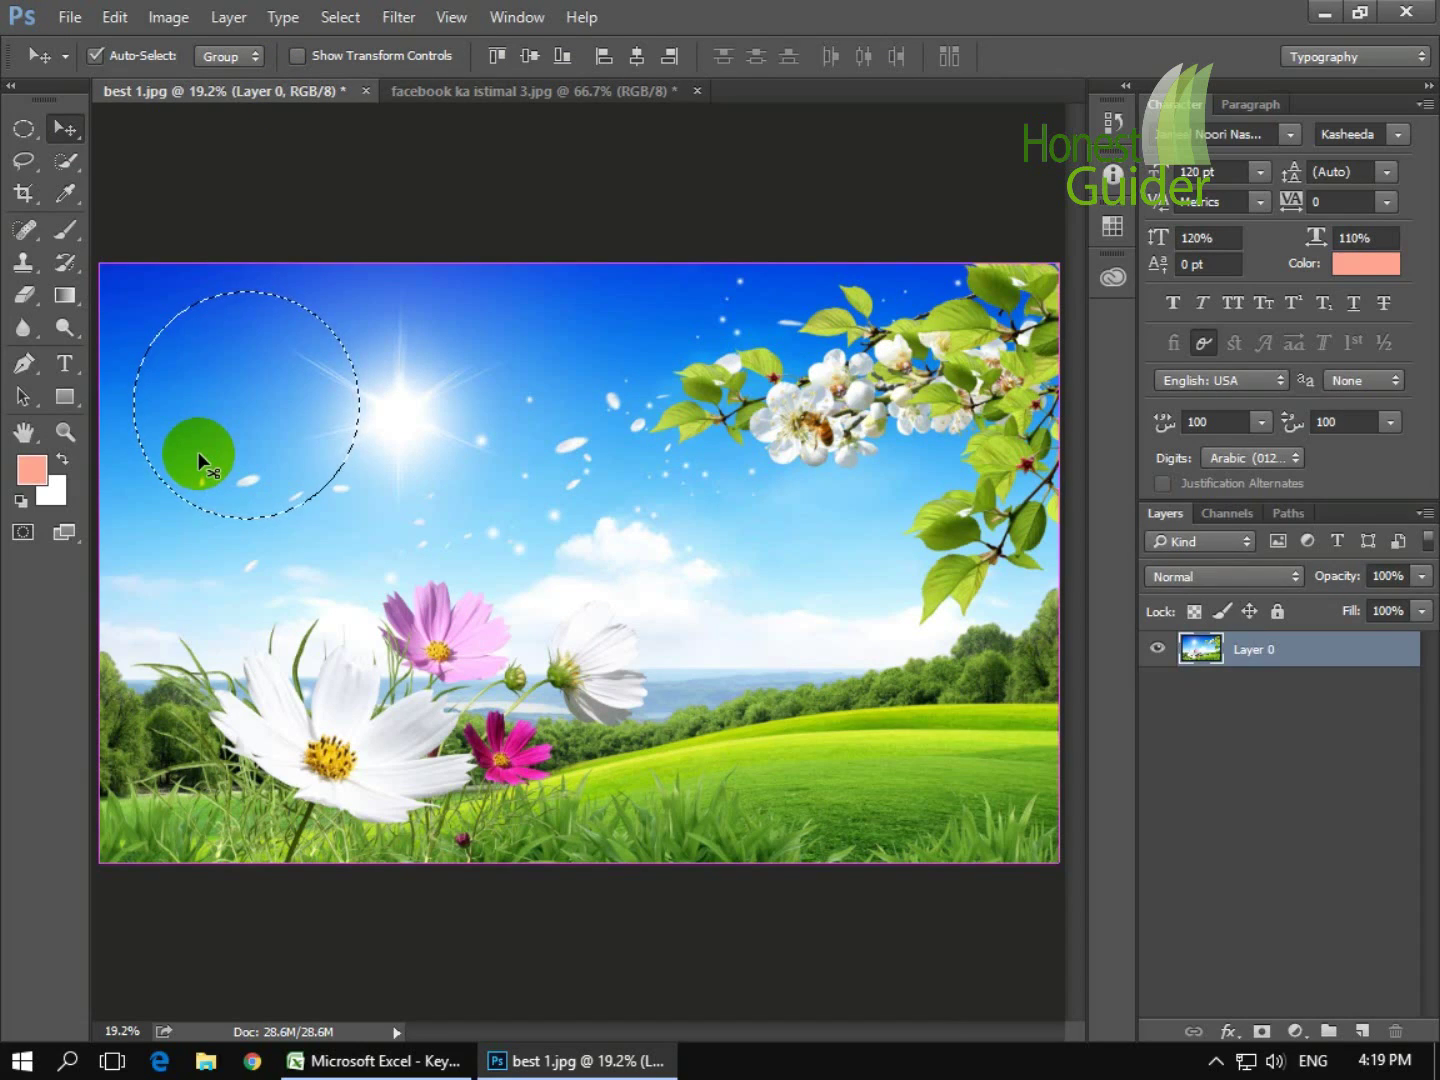
key(ctrl+d)
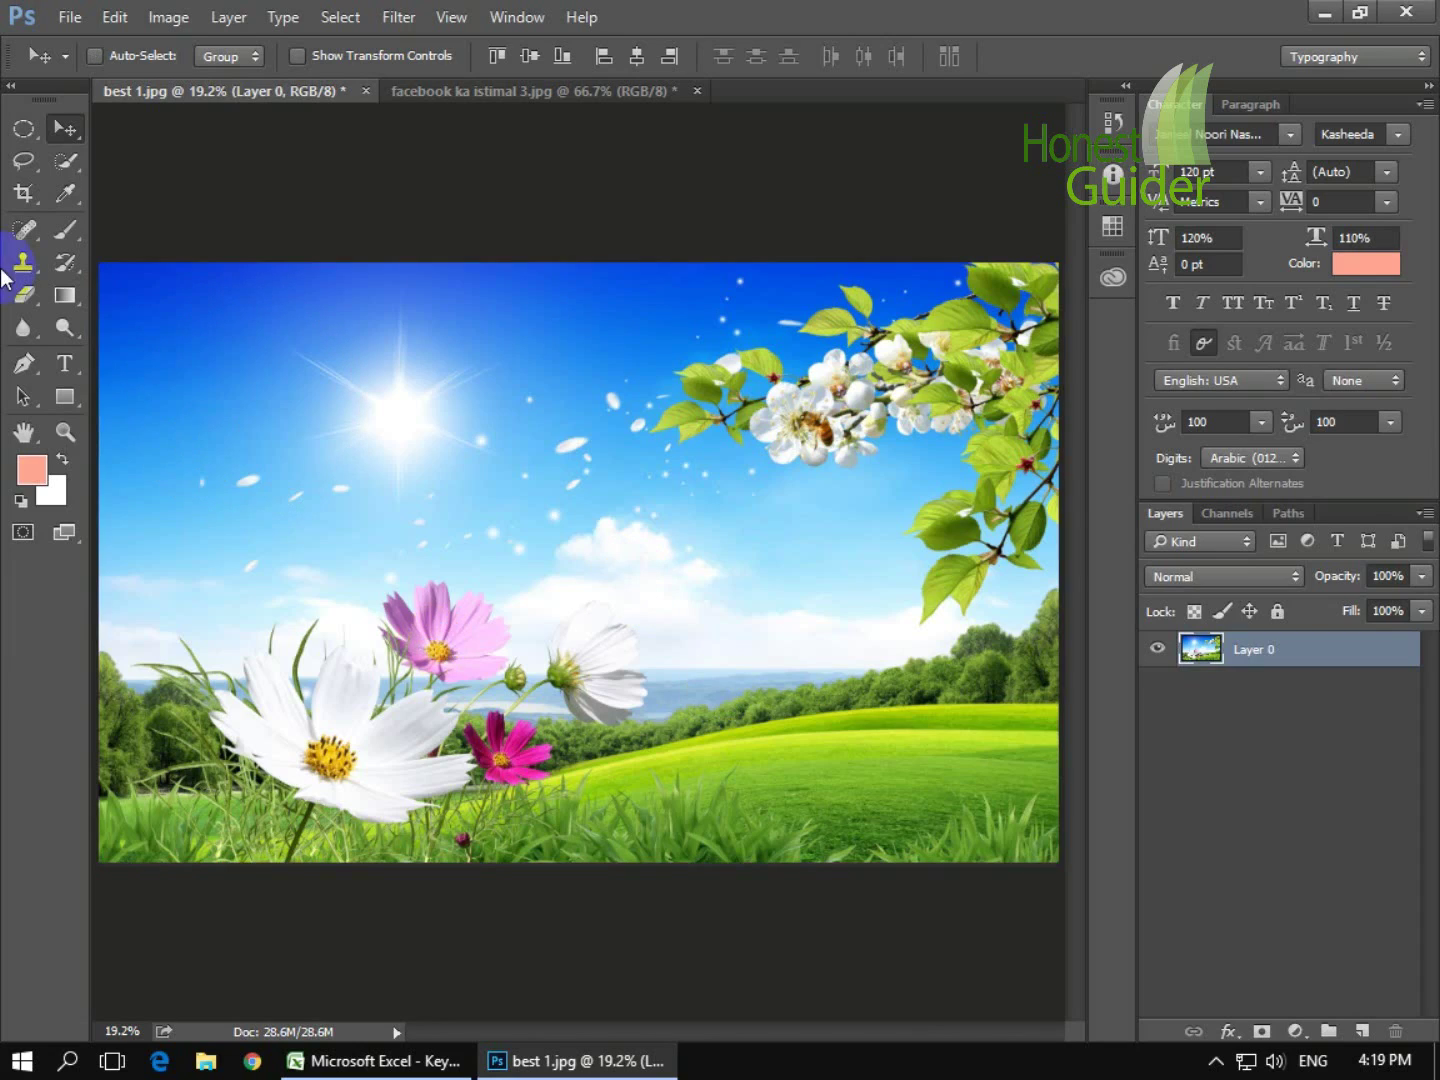
- Select a single pixel row across the sky just below the sun with the Single Row Marquee Tool, deselect it, and undo the deselection
click(22, 128)
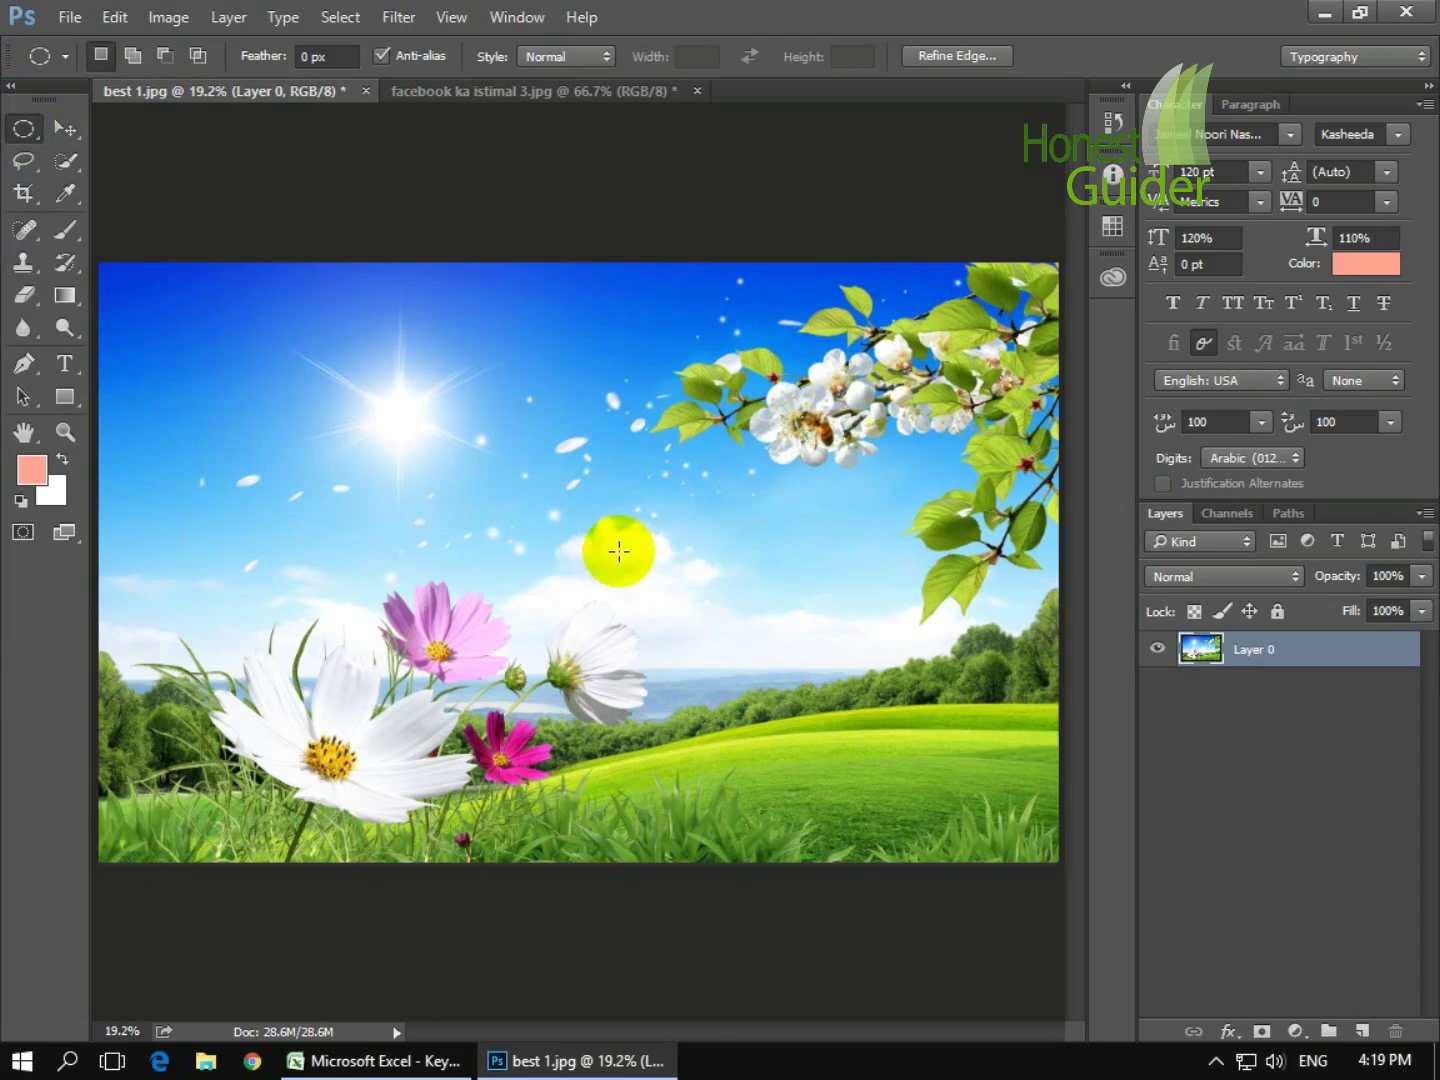
drag(22, 128, 100, 178)
drag(146, 379, 431, 482)
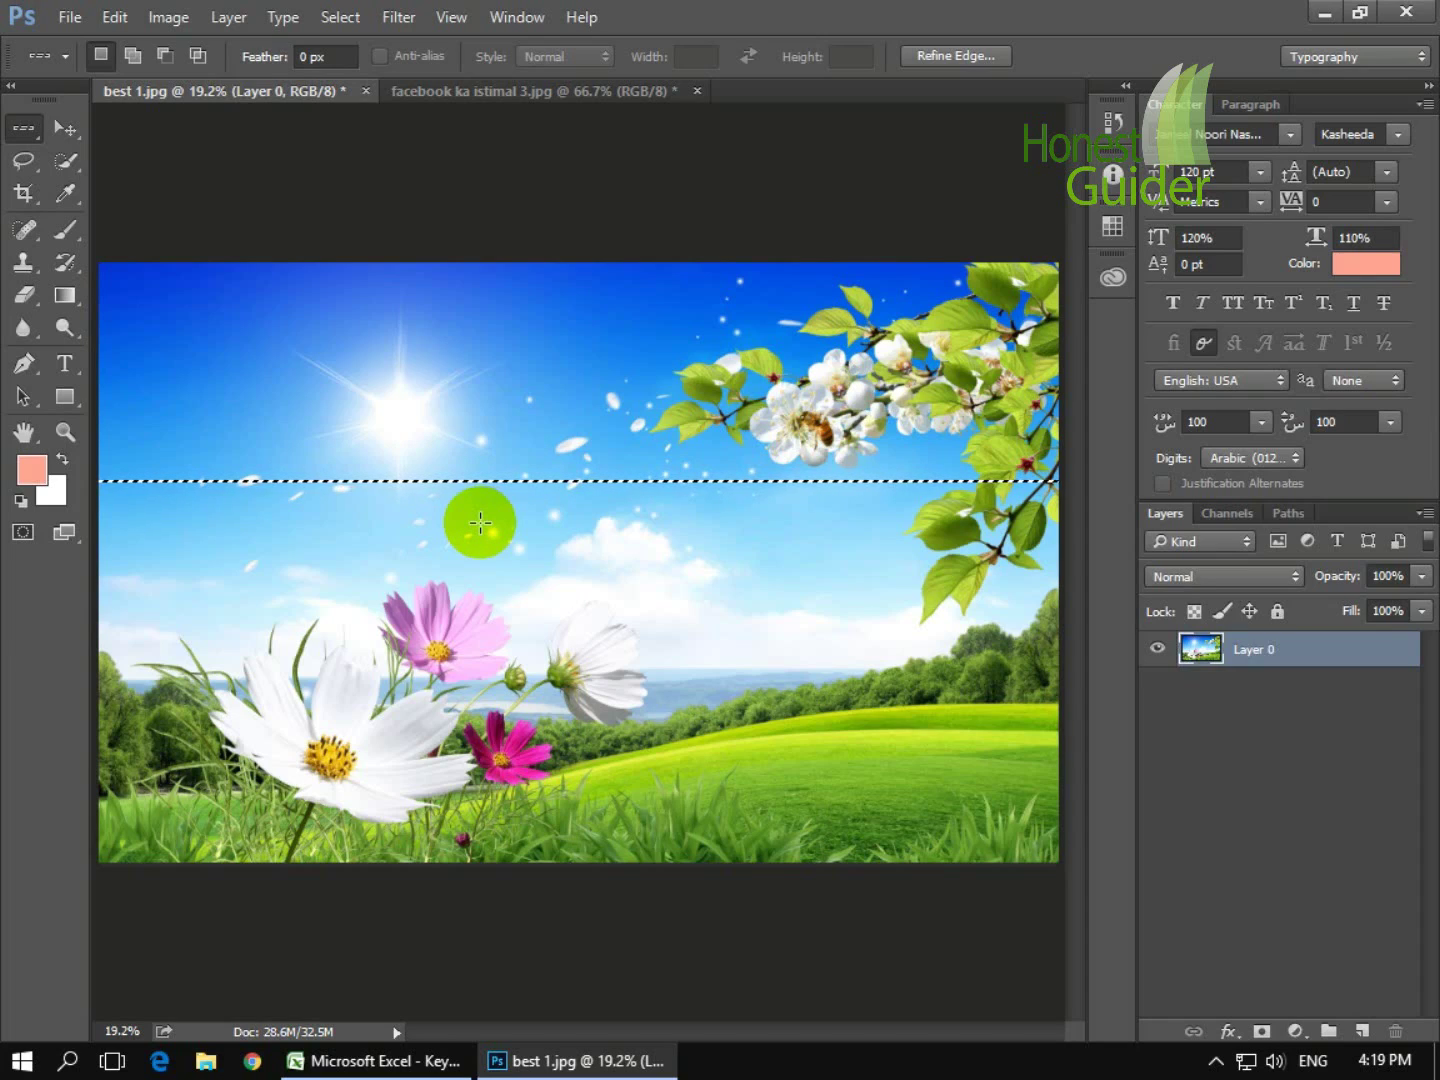
right_click(348, 482)
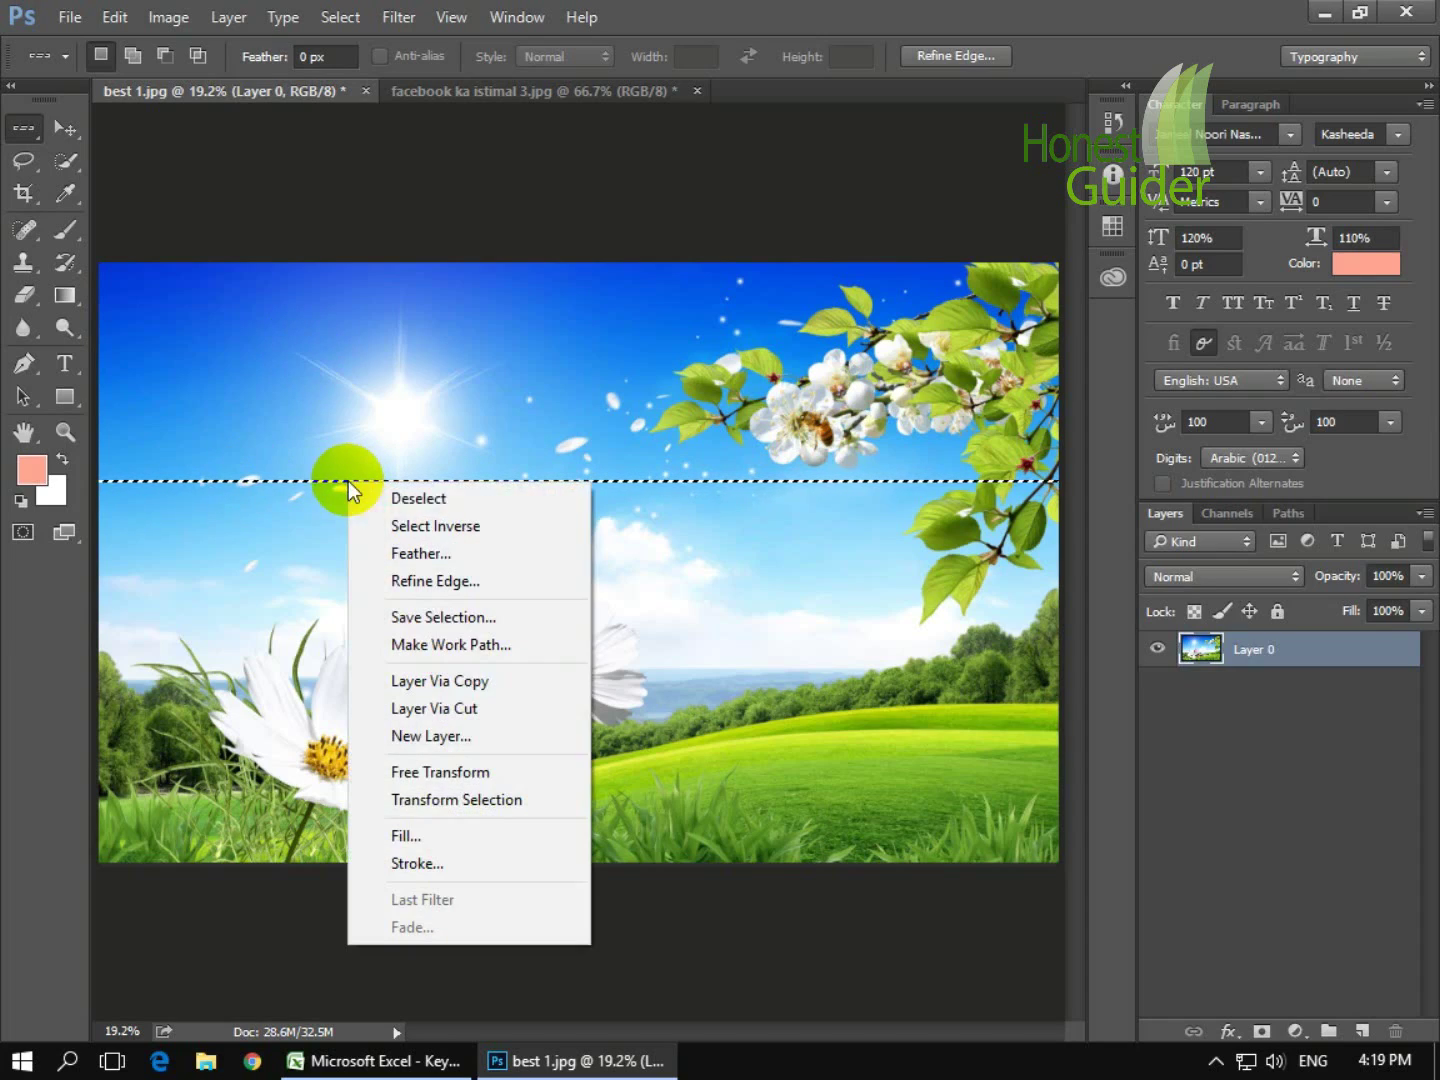
click(412, 500)
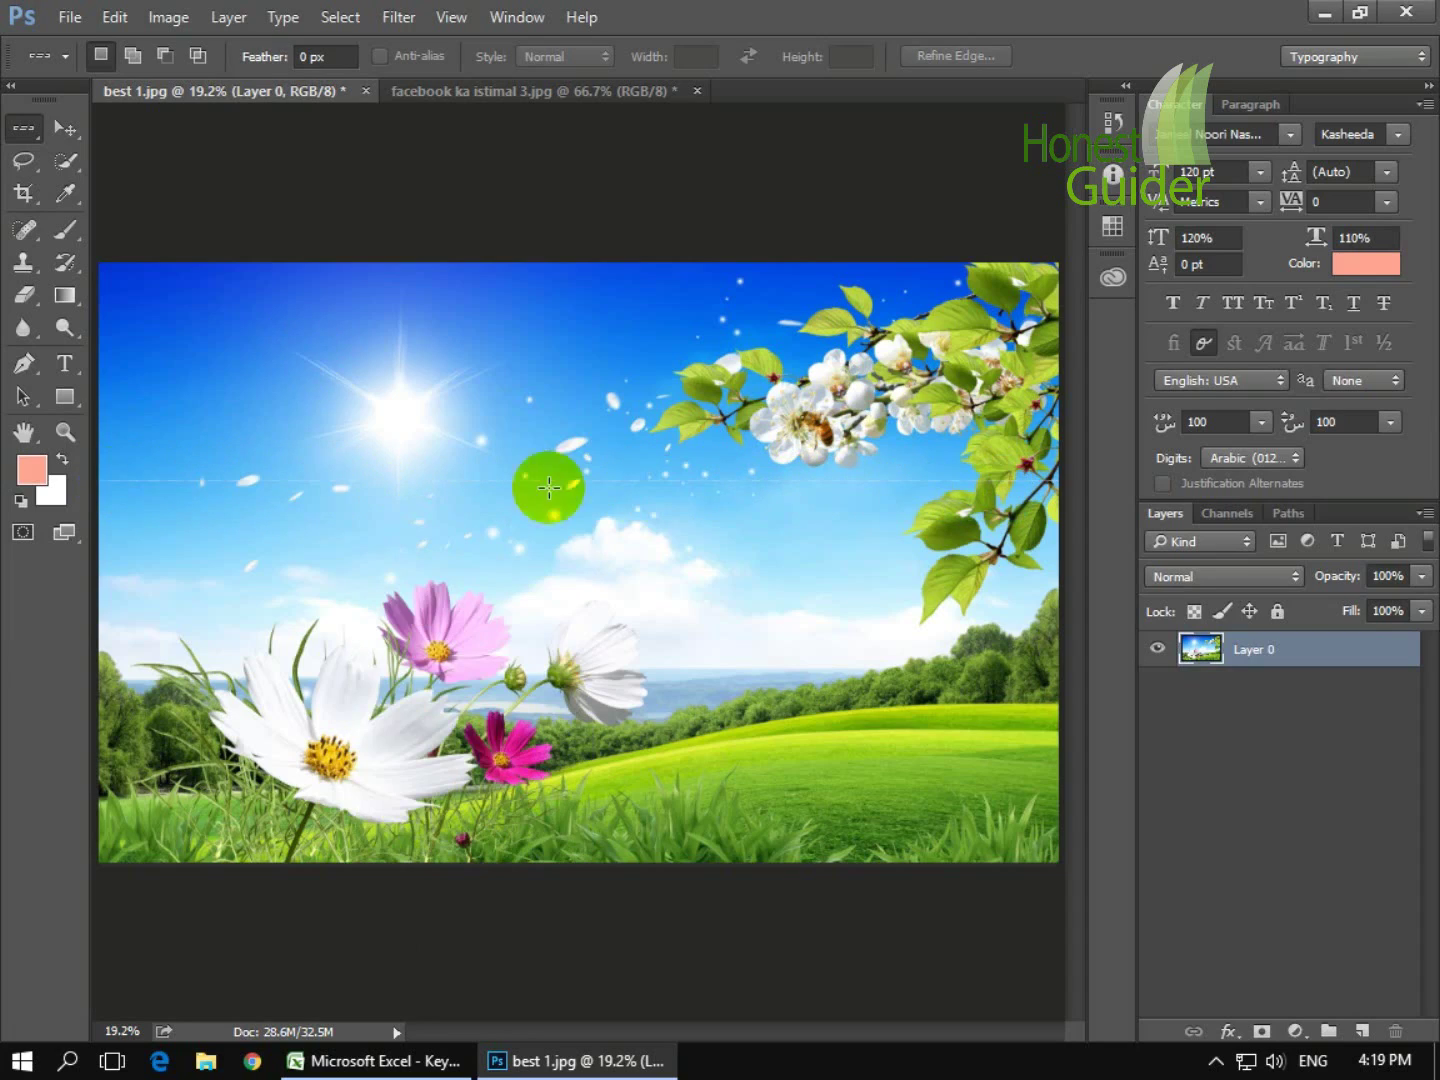
key(ctrl+z)
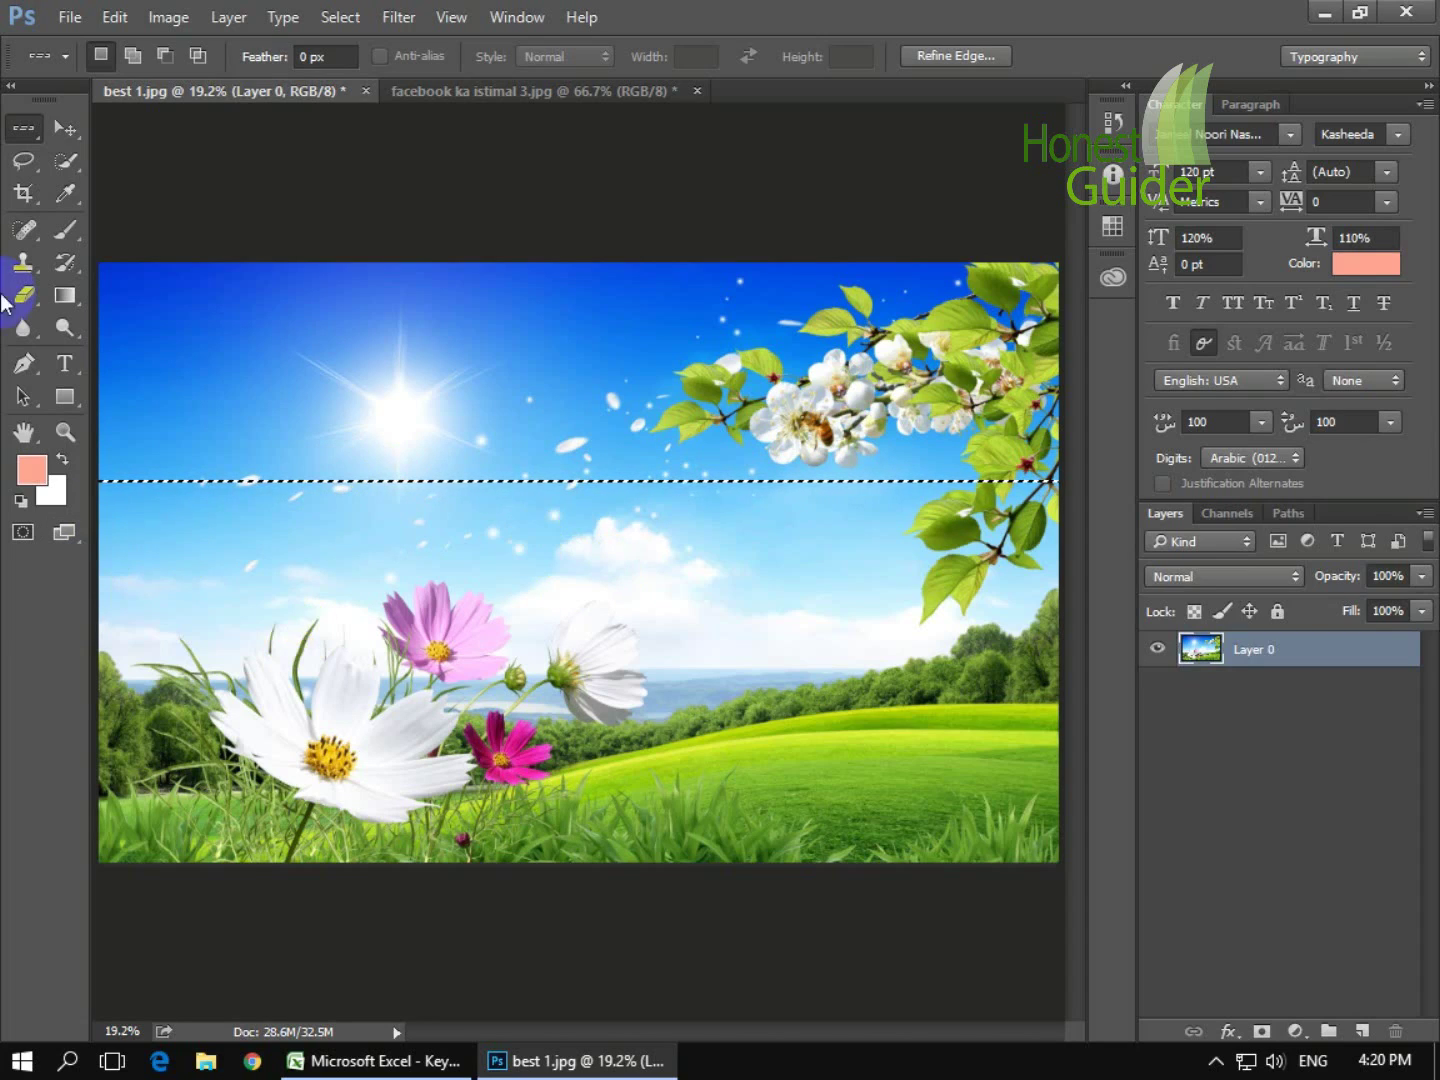
- Select a single pixel column beside the sun with the Single Column Marquee Tool, deselect it, and undo the deselection
right_click(22, 119)
click(80, 196)
click(251, 288)
drag(251, 288, 245, 499)
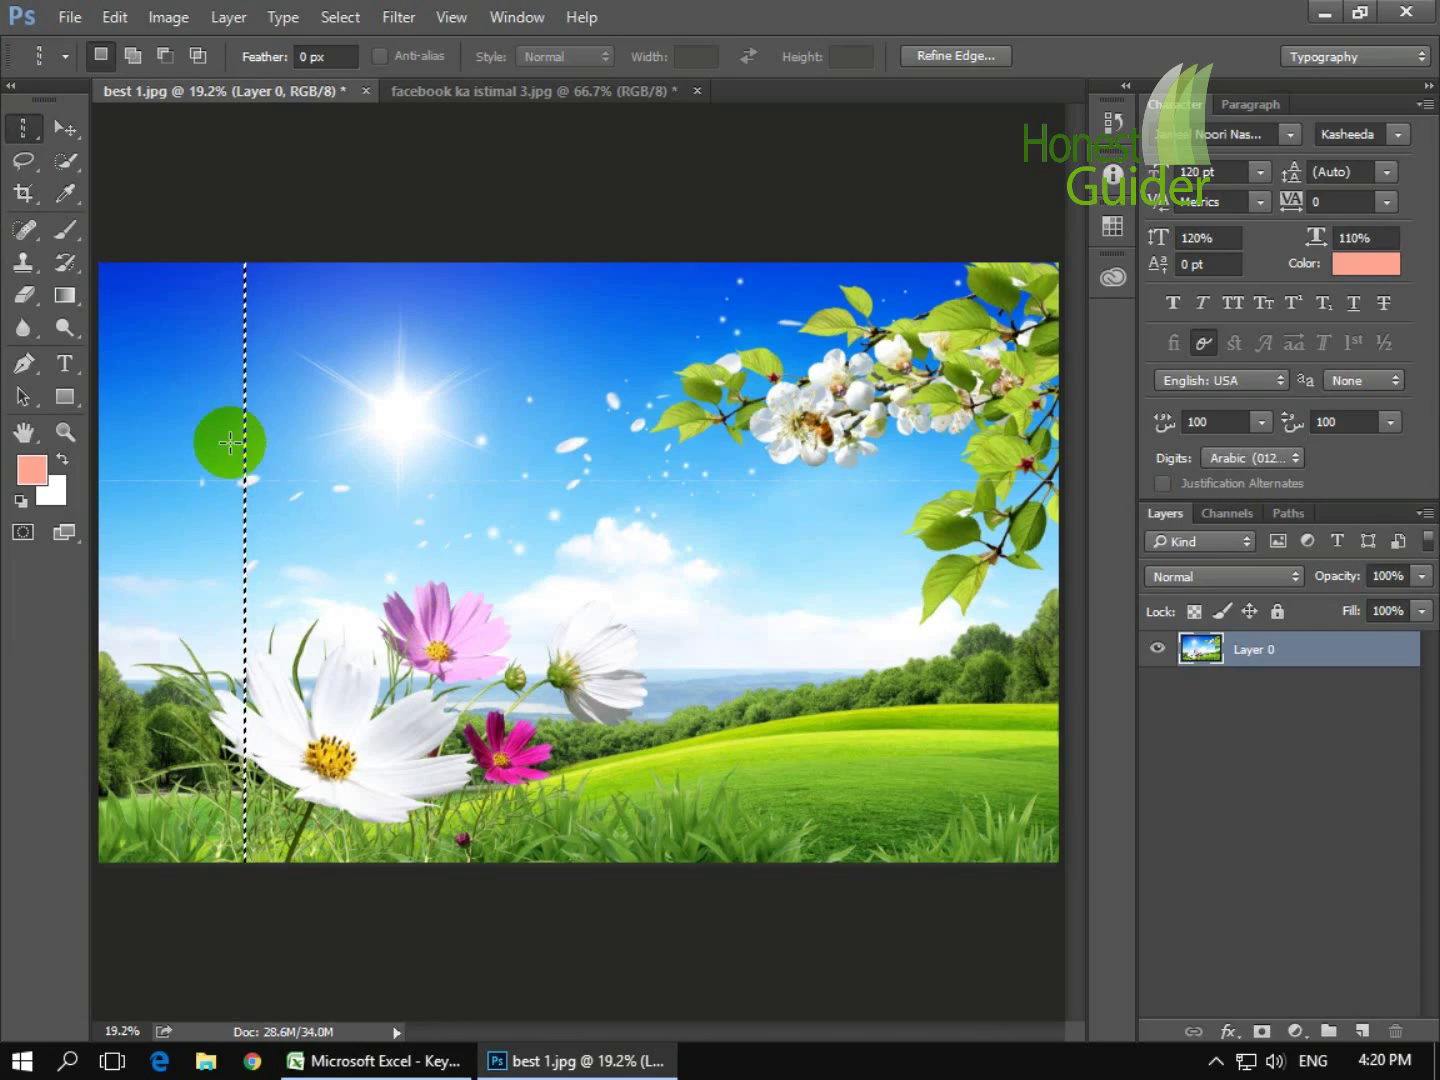
right_click(246, 323)
click(301, 338)
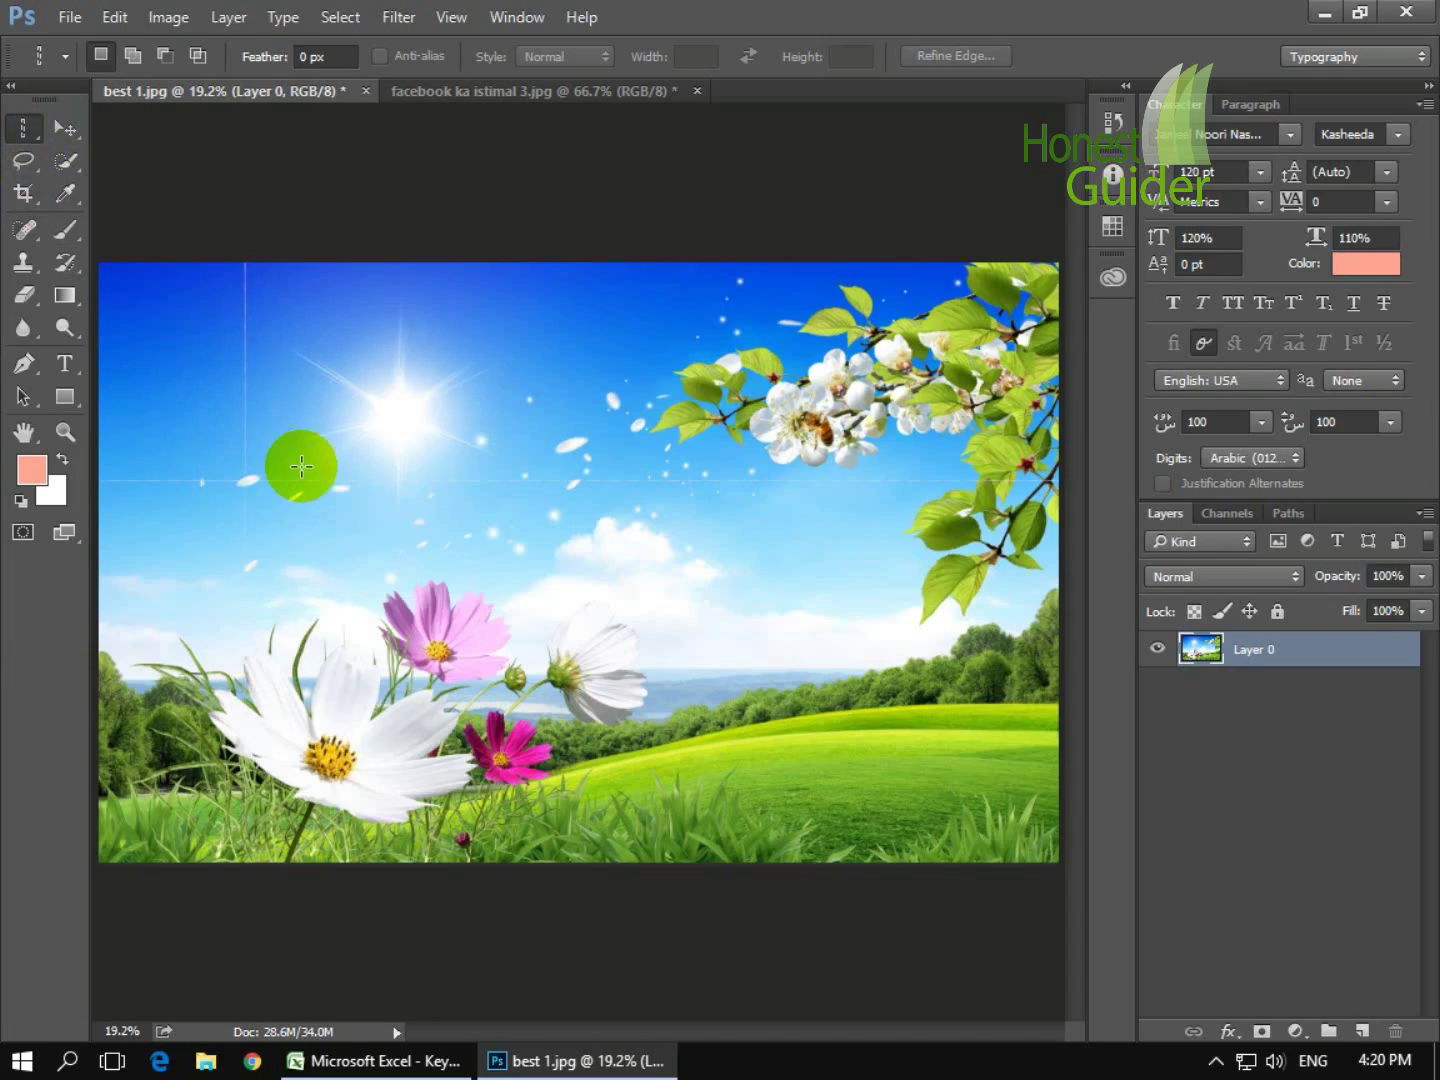
key(ctrl+z)
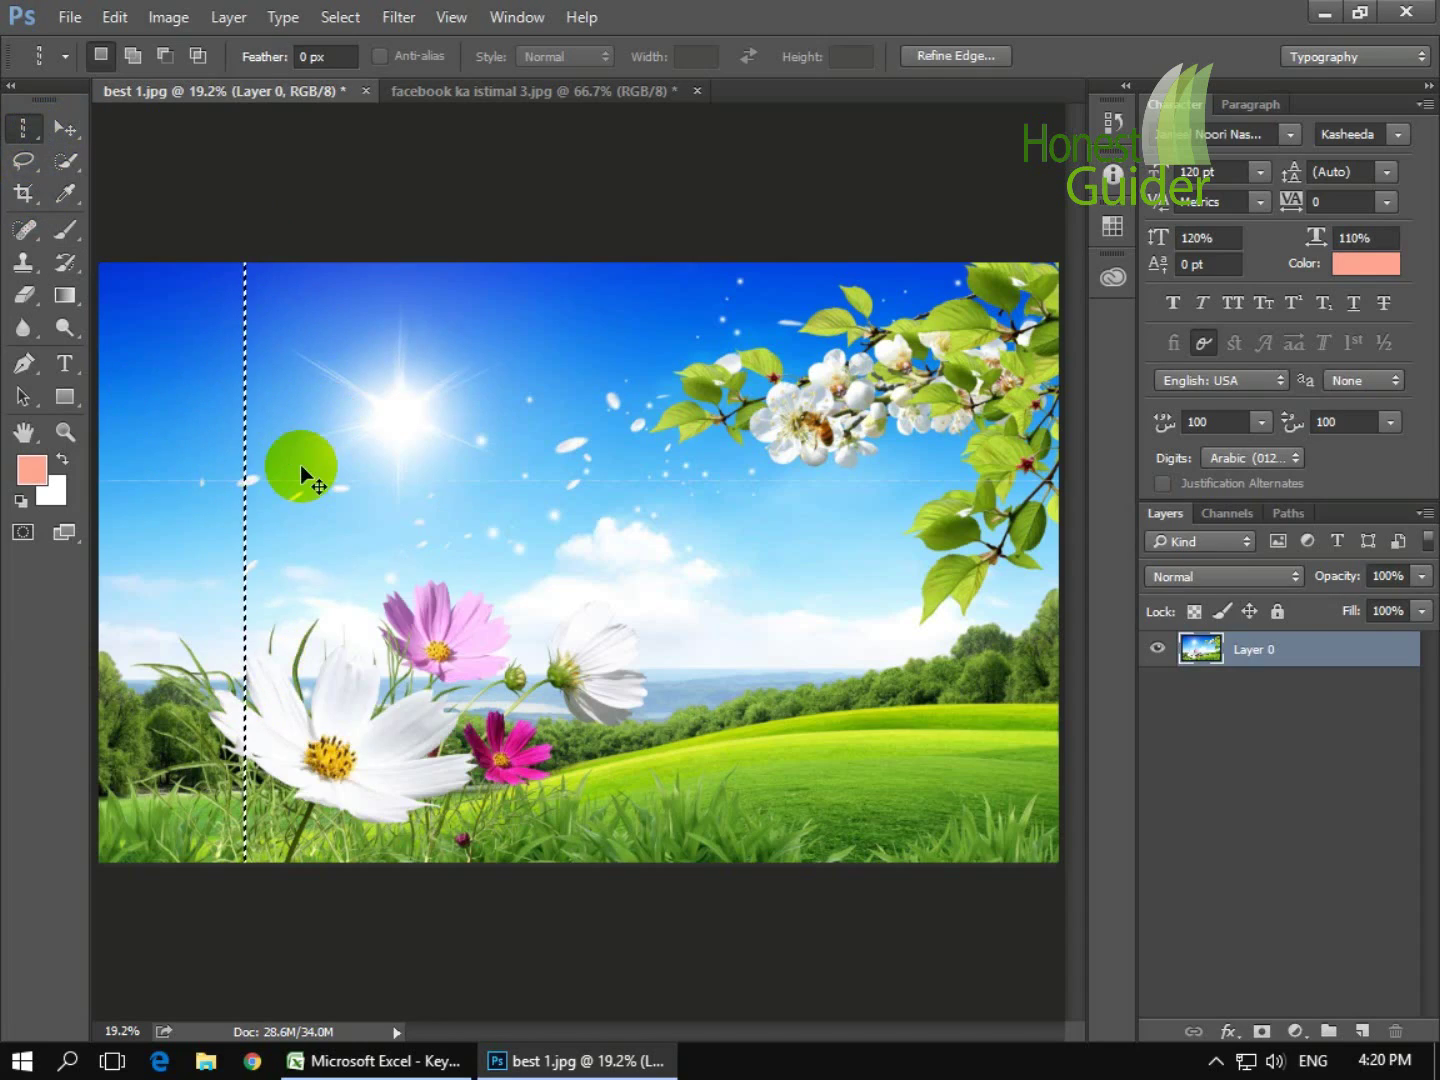
- Undo the single column and single row edits step by step and clear the remaining row selection
key(ctrl+alt+z)
key(ctrl+alt+z)
key(ctrl+alt+z)
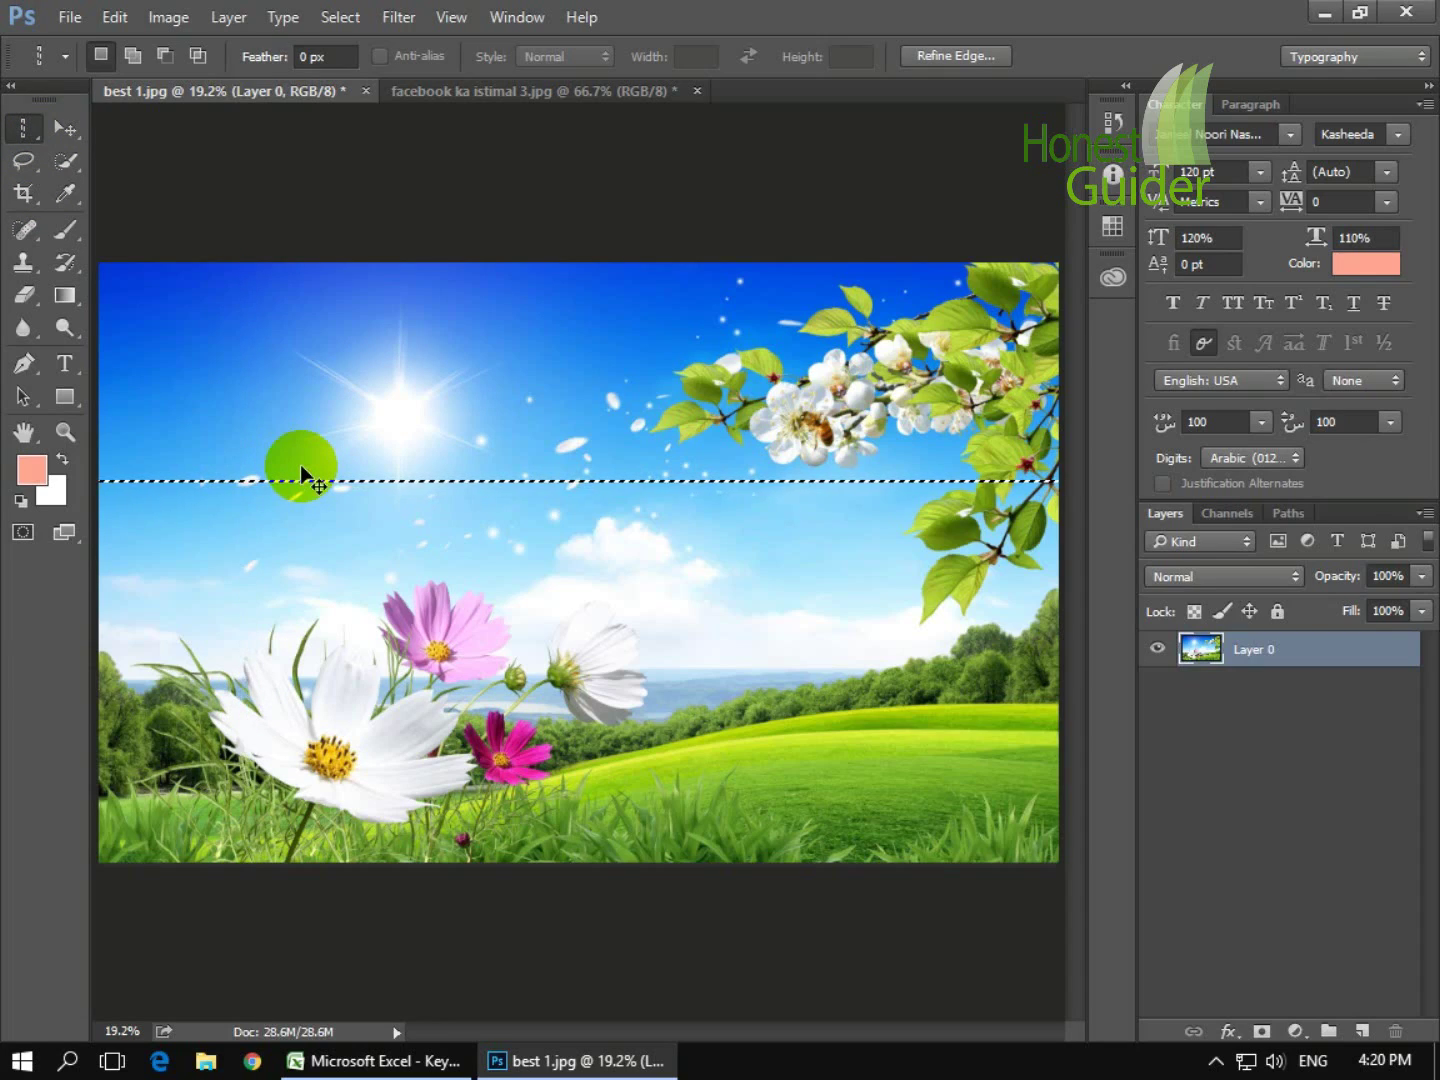
click(301, 471)
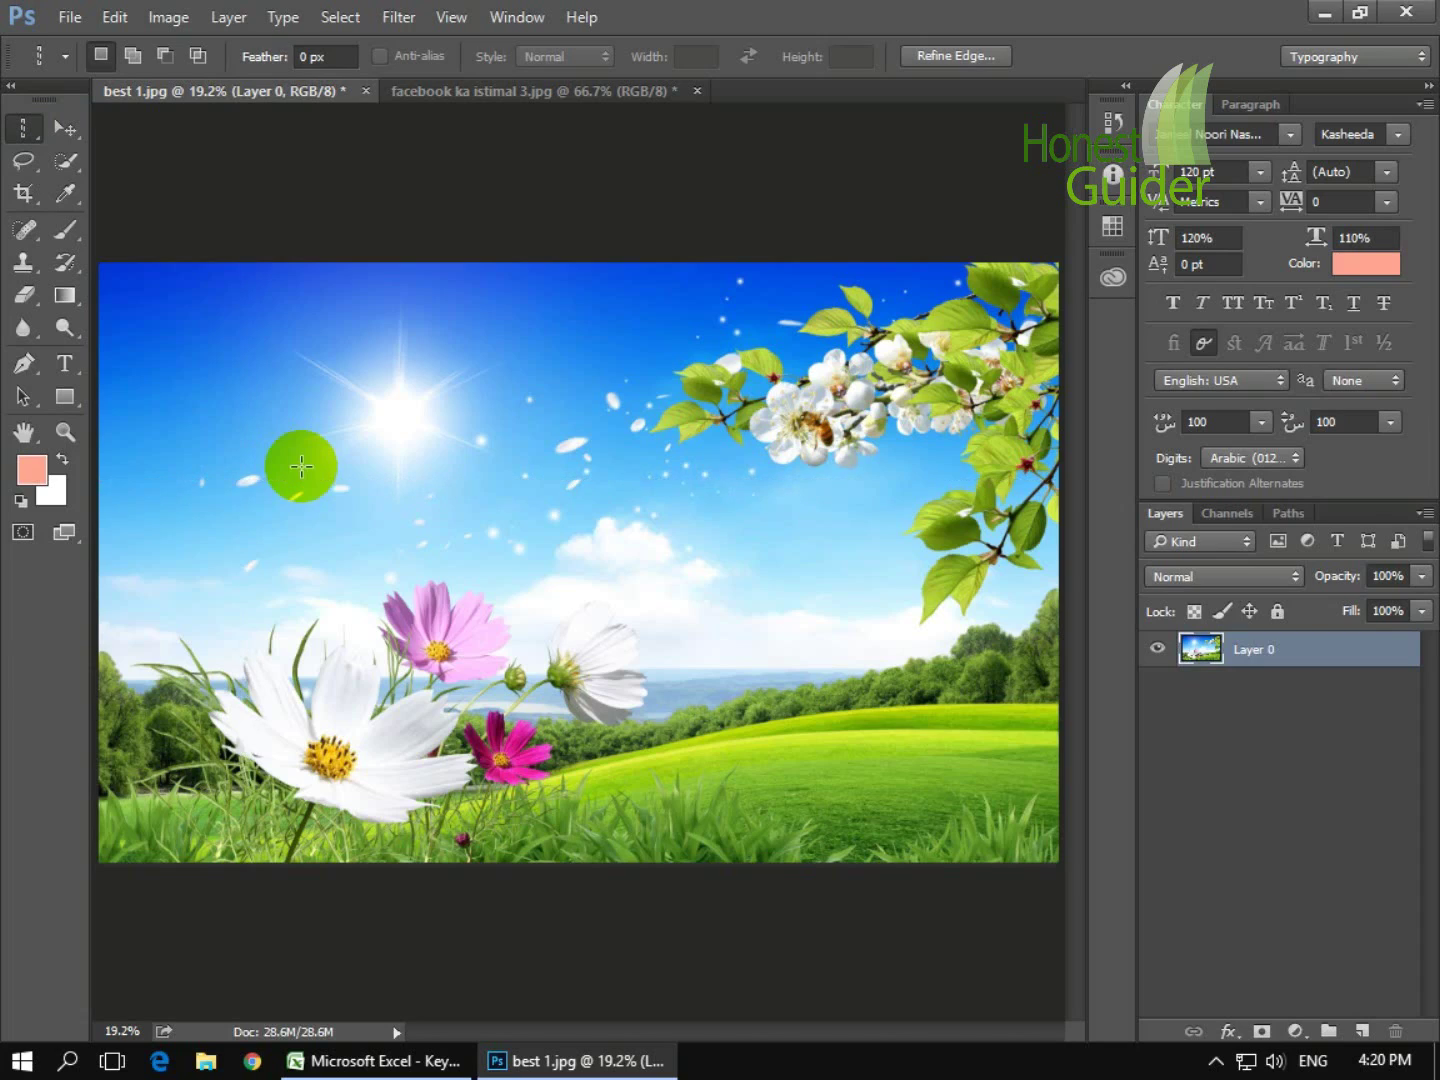
- Draw an elliptical selection around the cloud in the middle of the sky with the Elliptical Marquee Tool at a 100 px feather
right_click(23, 134)
click(94, 150)
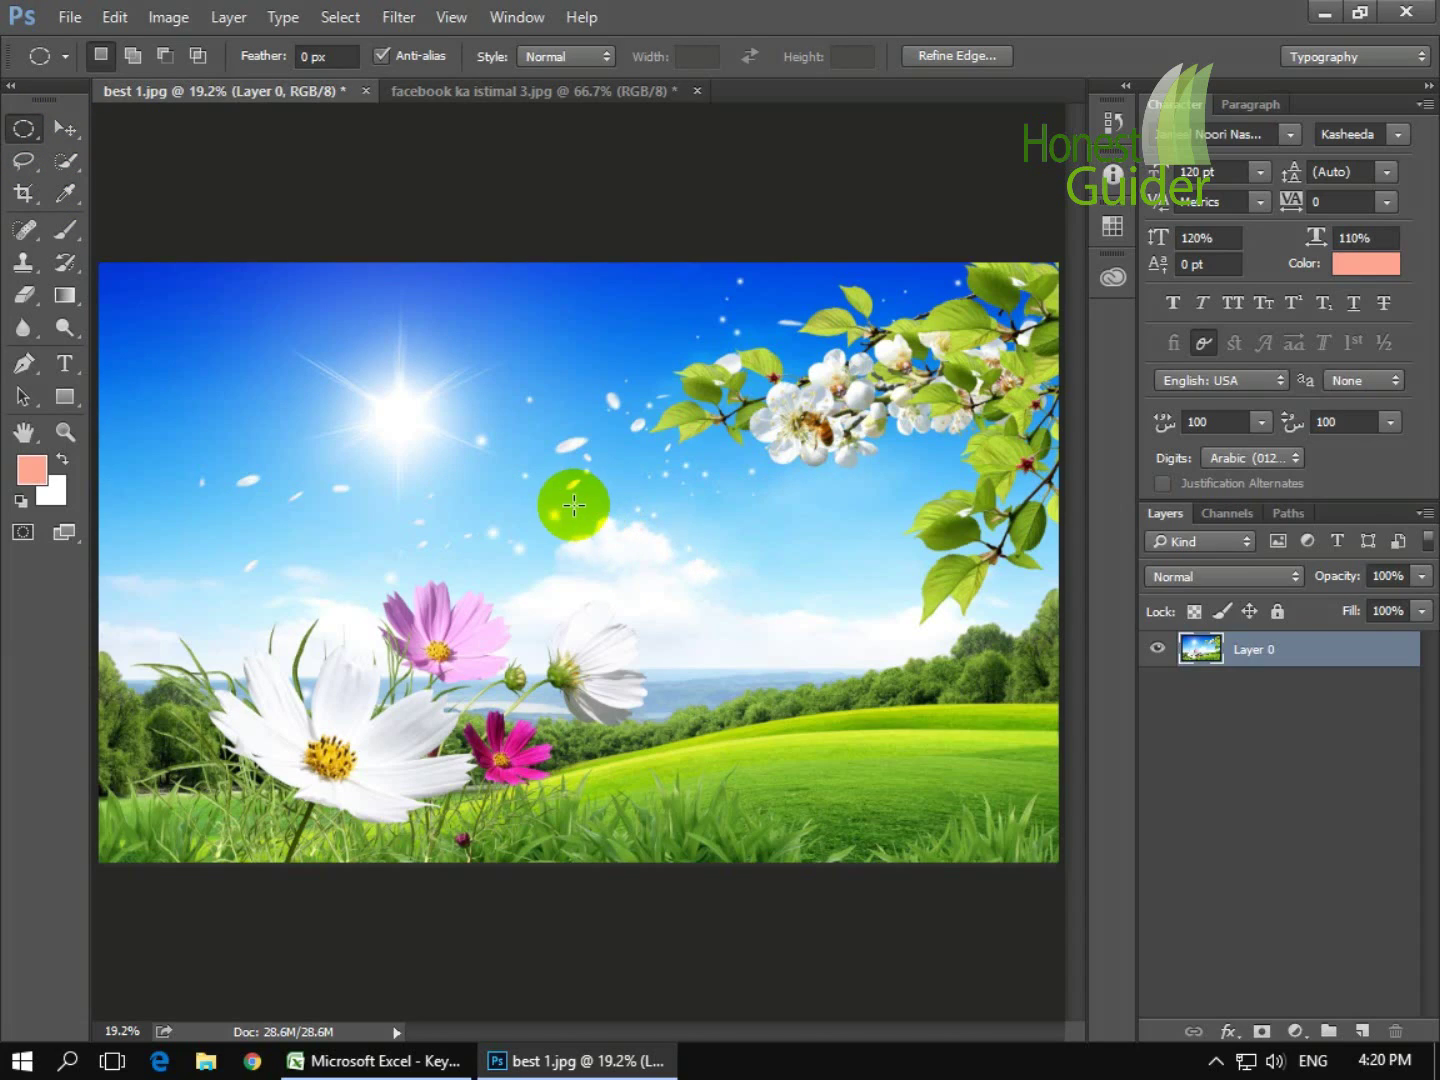
right_click(24, 131)
click(124, 148)
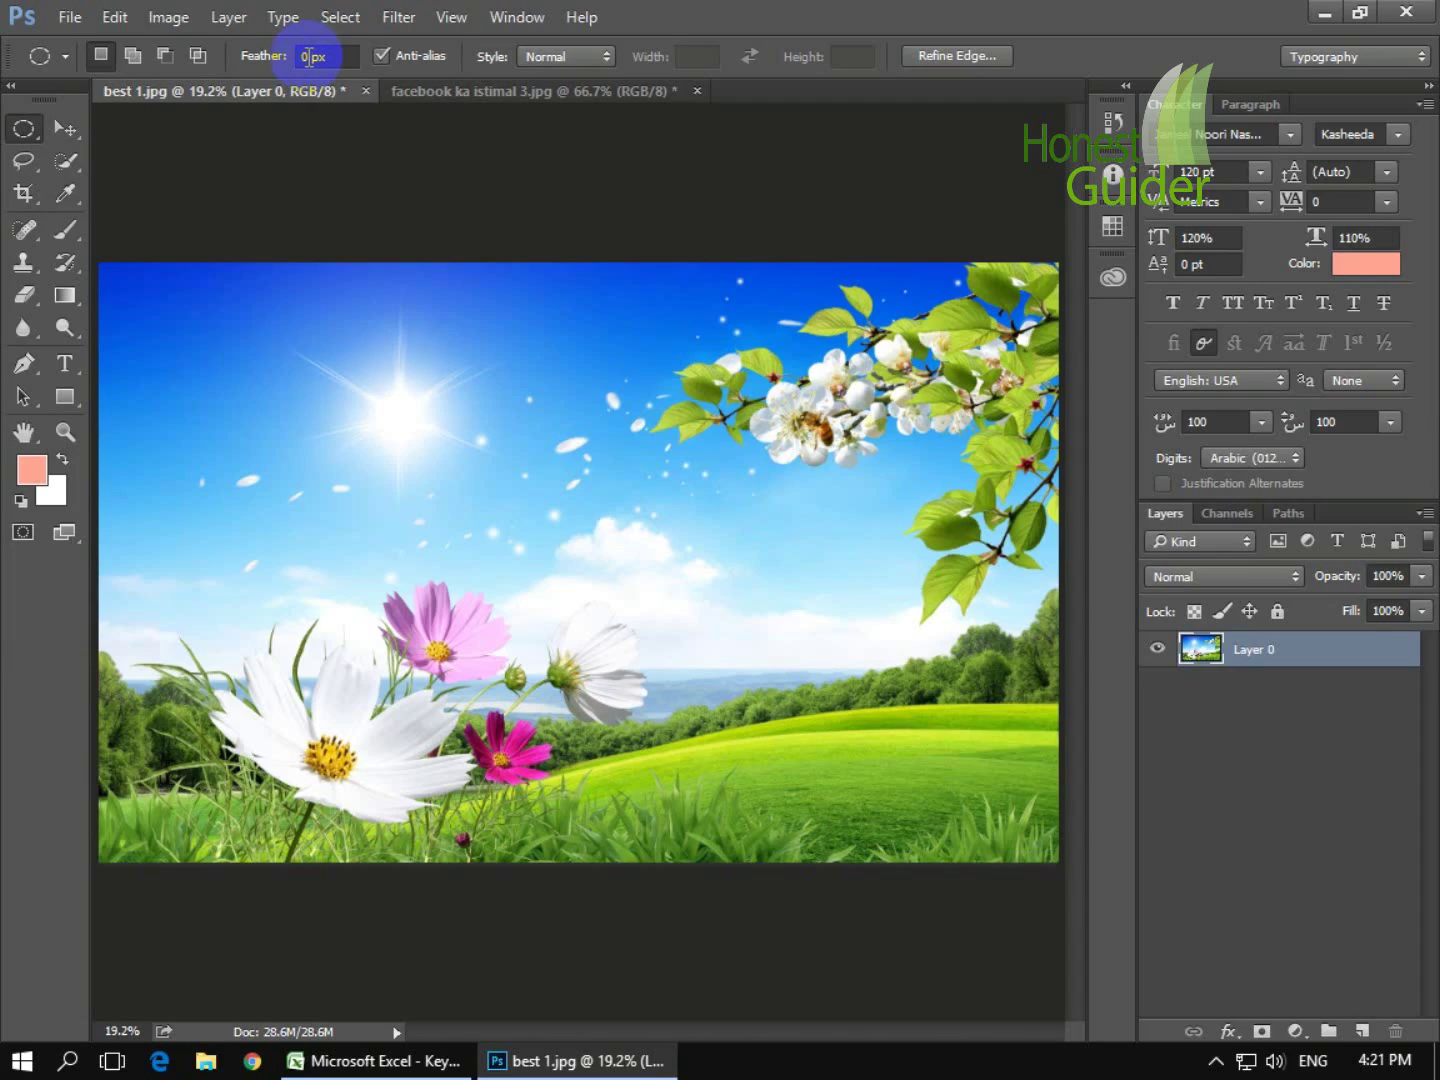
drag(310, 57, 303, 57)
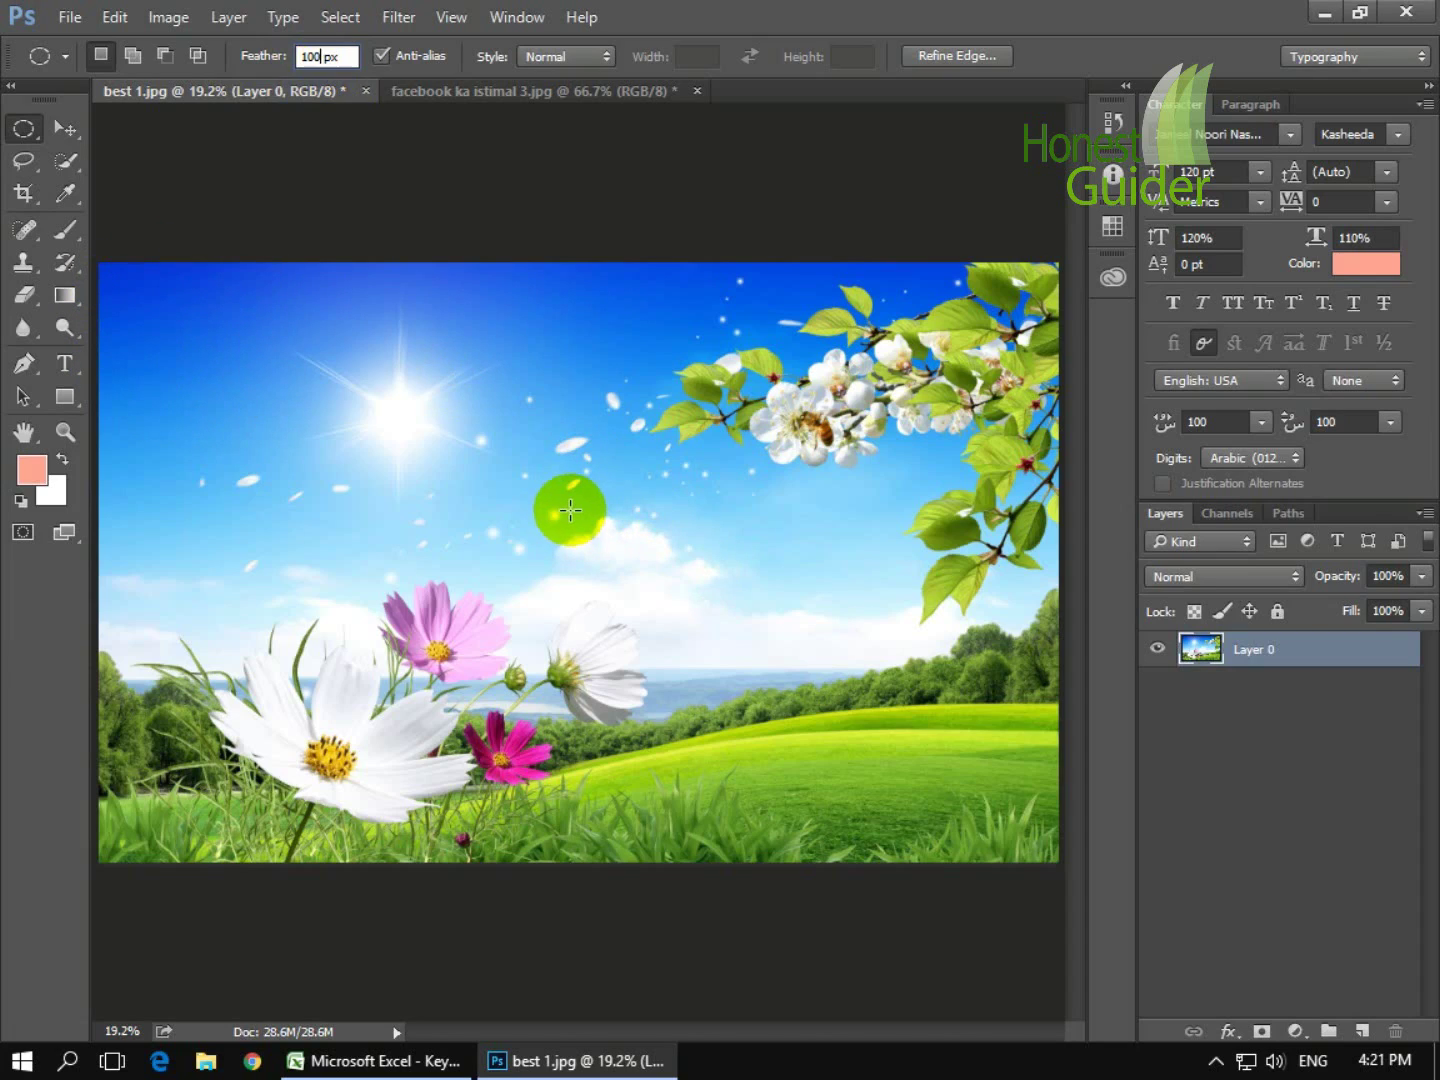
right_click(33, 137)
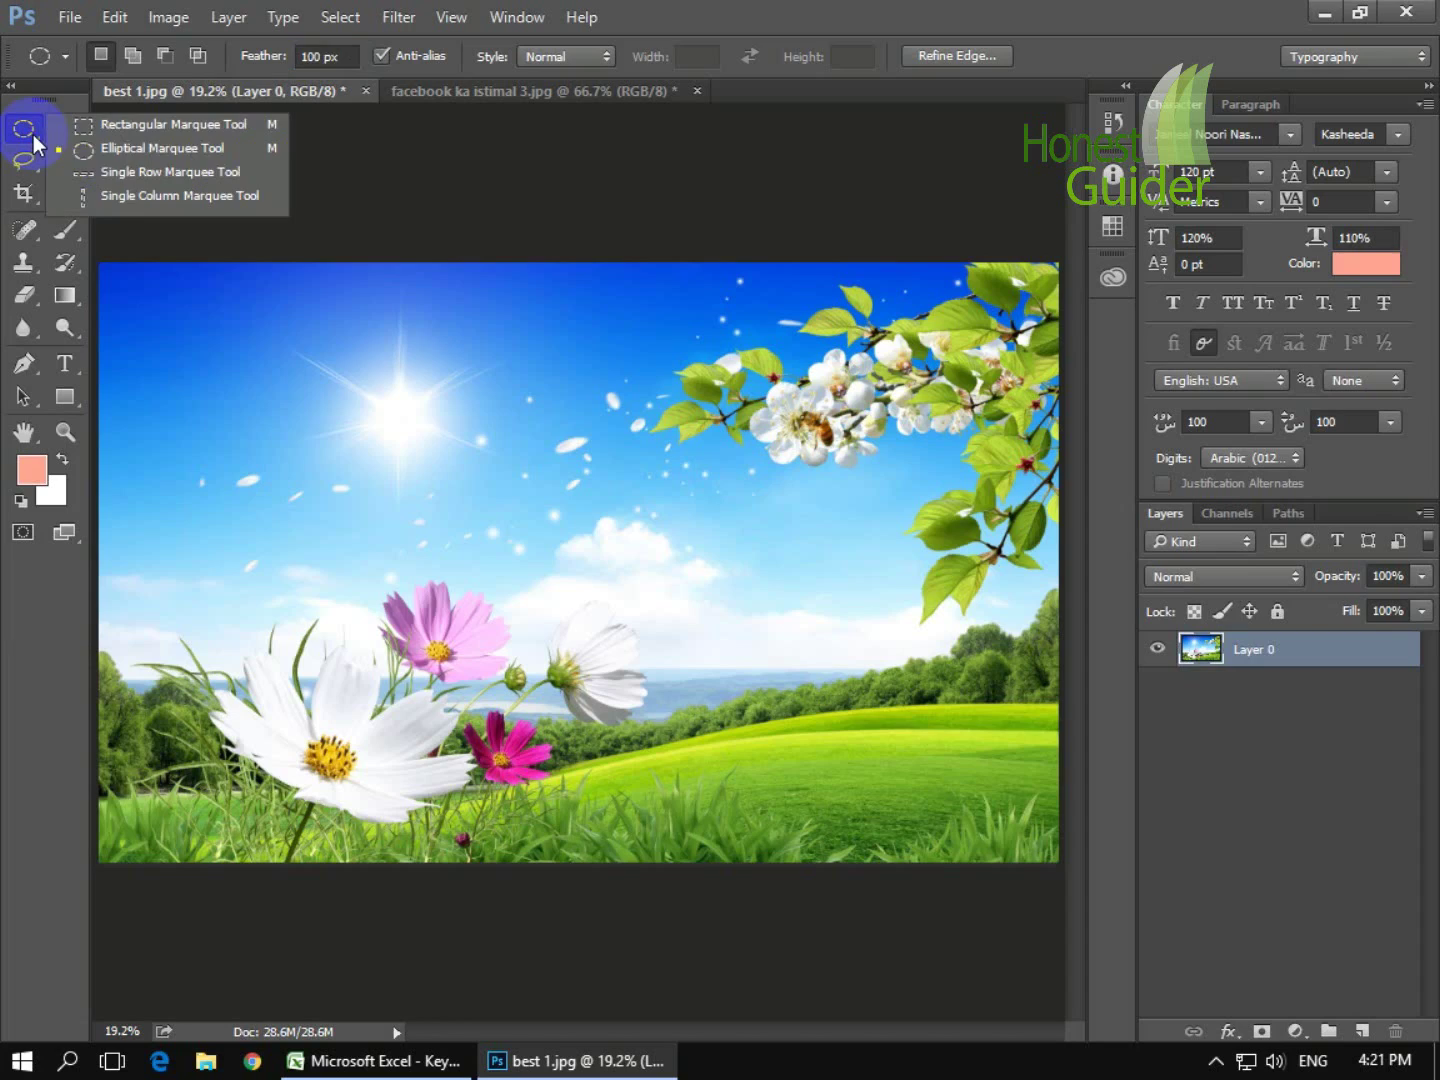
click(94, 153)
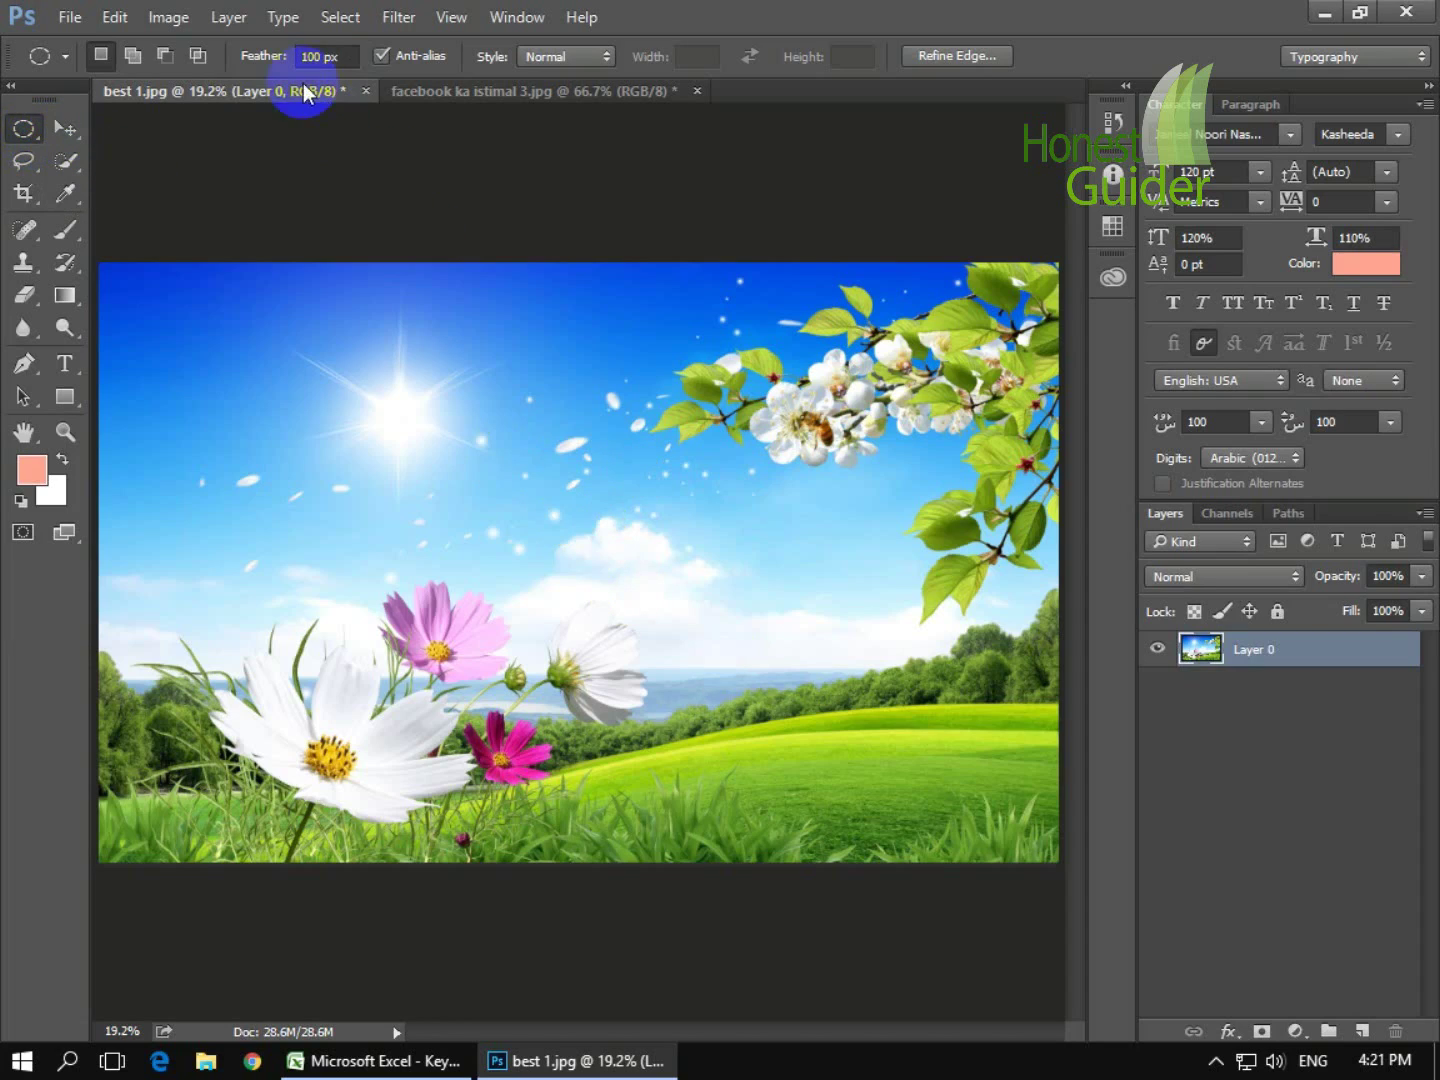
drag(576, 497, 745, 605)
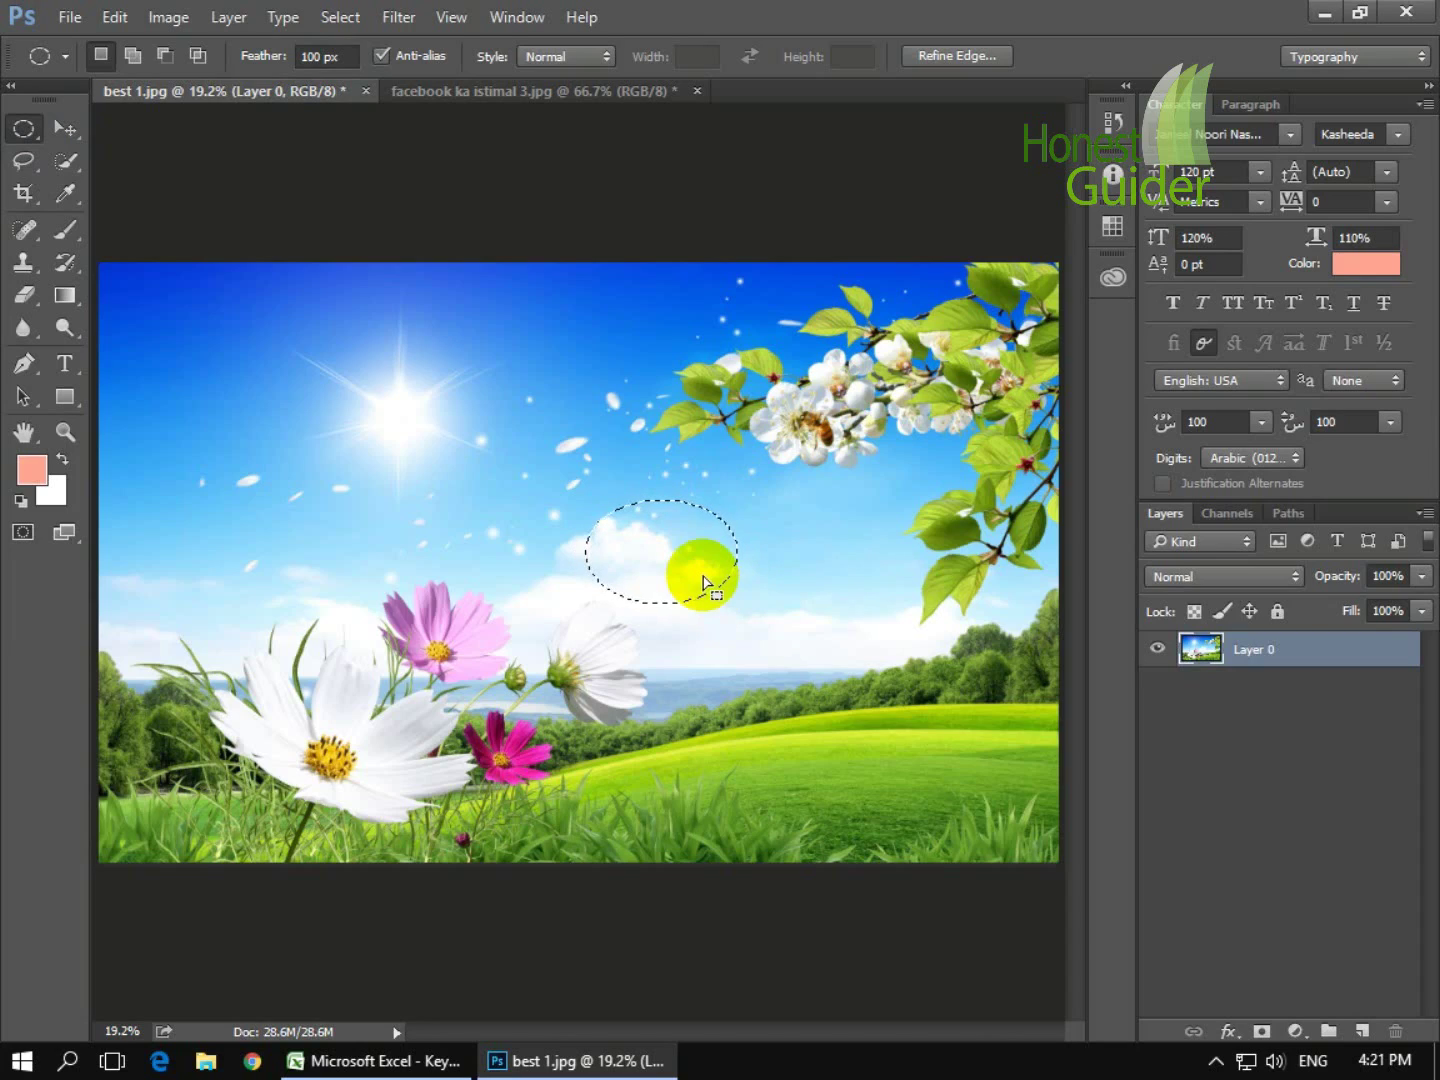
- Place several copies of the feathered cloud selection across the sky around and beside the sun with the Move tool
click(72, 124)
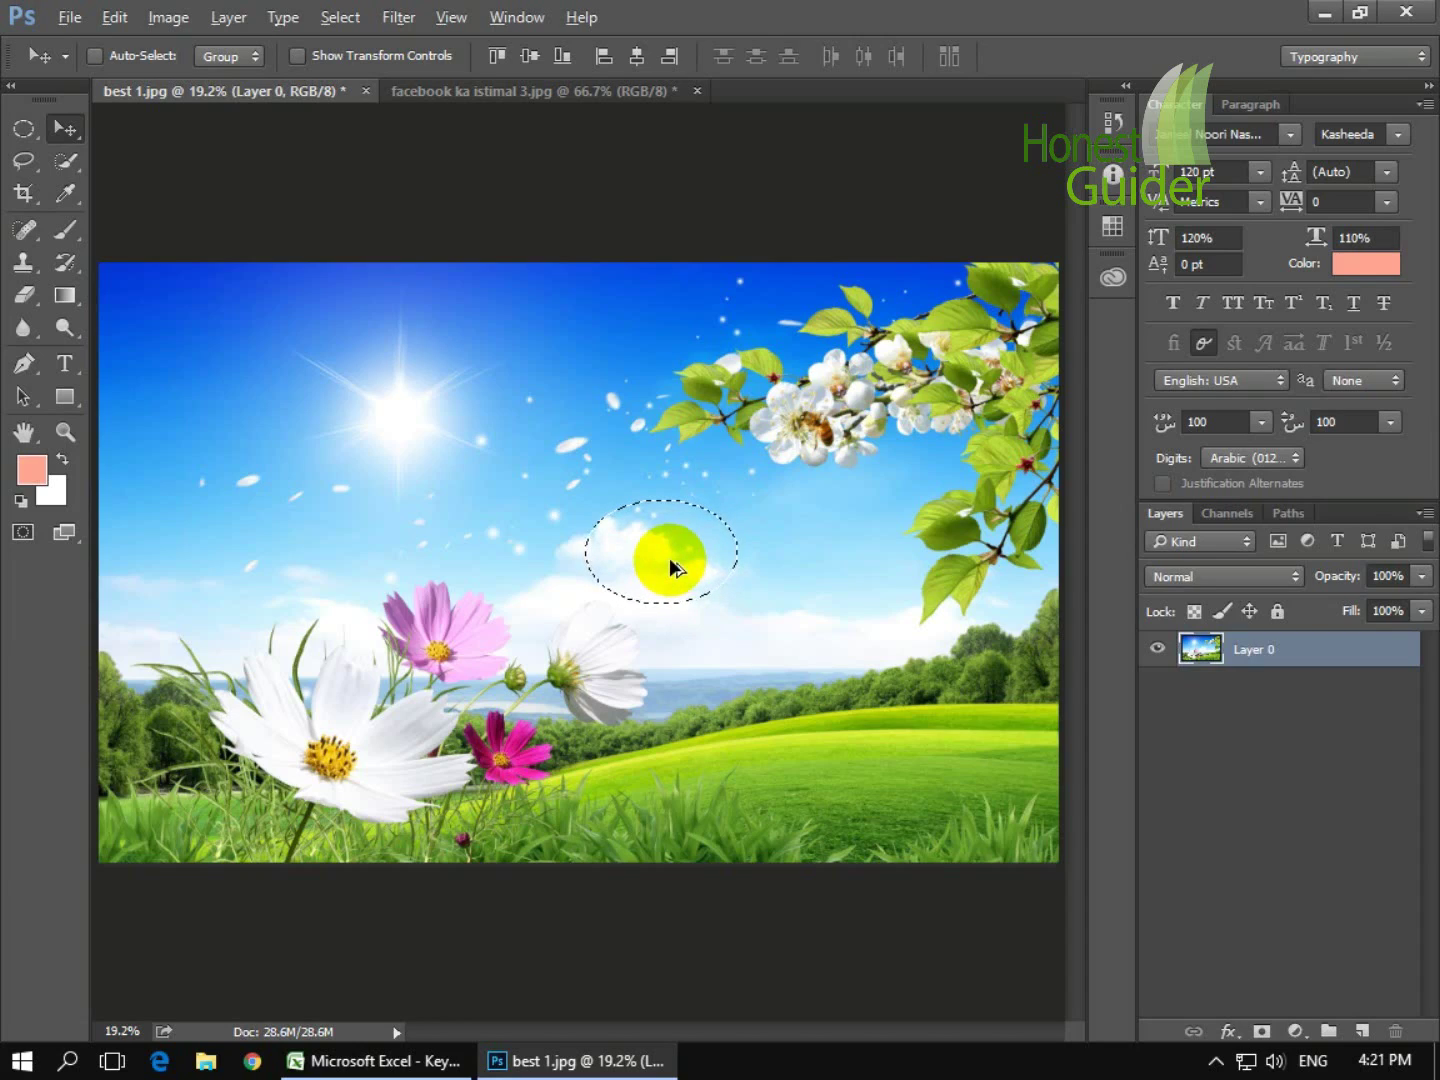
drag(671, 563, 189, 324)
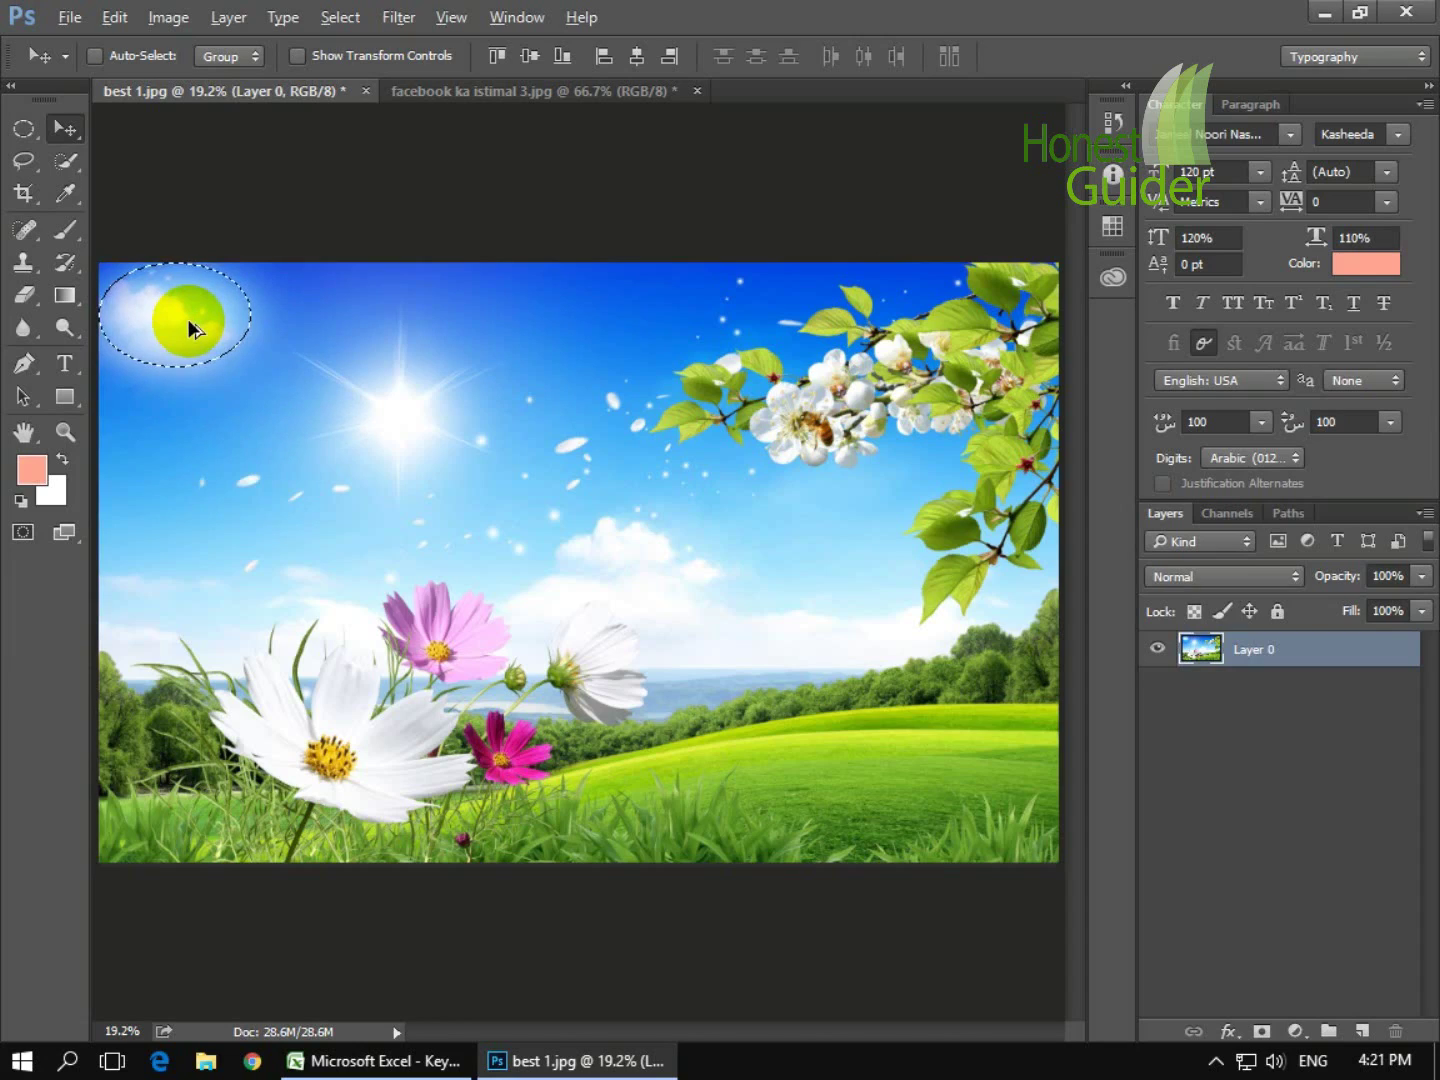
mouse_move(188, 320)
mouse_down()
mouse_move(179, 417)
mouse_move(251, 412)
mouse_move(229, 420)
mouse_move(212, 463)
mouse_move(200, 457)
mouse_move(195, 522)
mouse_move(186, 488)
mouse_move(193, 561)
mouse_move(226, 569)
mouse_move(254, 533)
mouse_move(341, 534)
mouse_move(382, 505)
mouse_move(456, 534)
mouse_move(337, 301)
mouse_move(308, 311)
mouse_up()
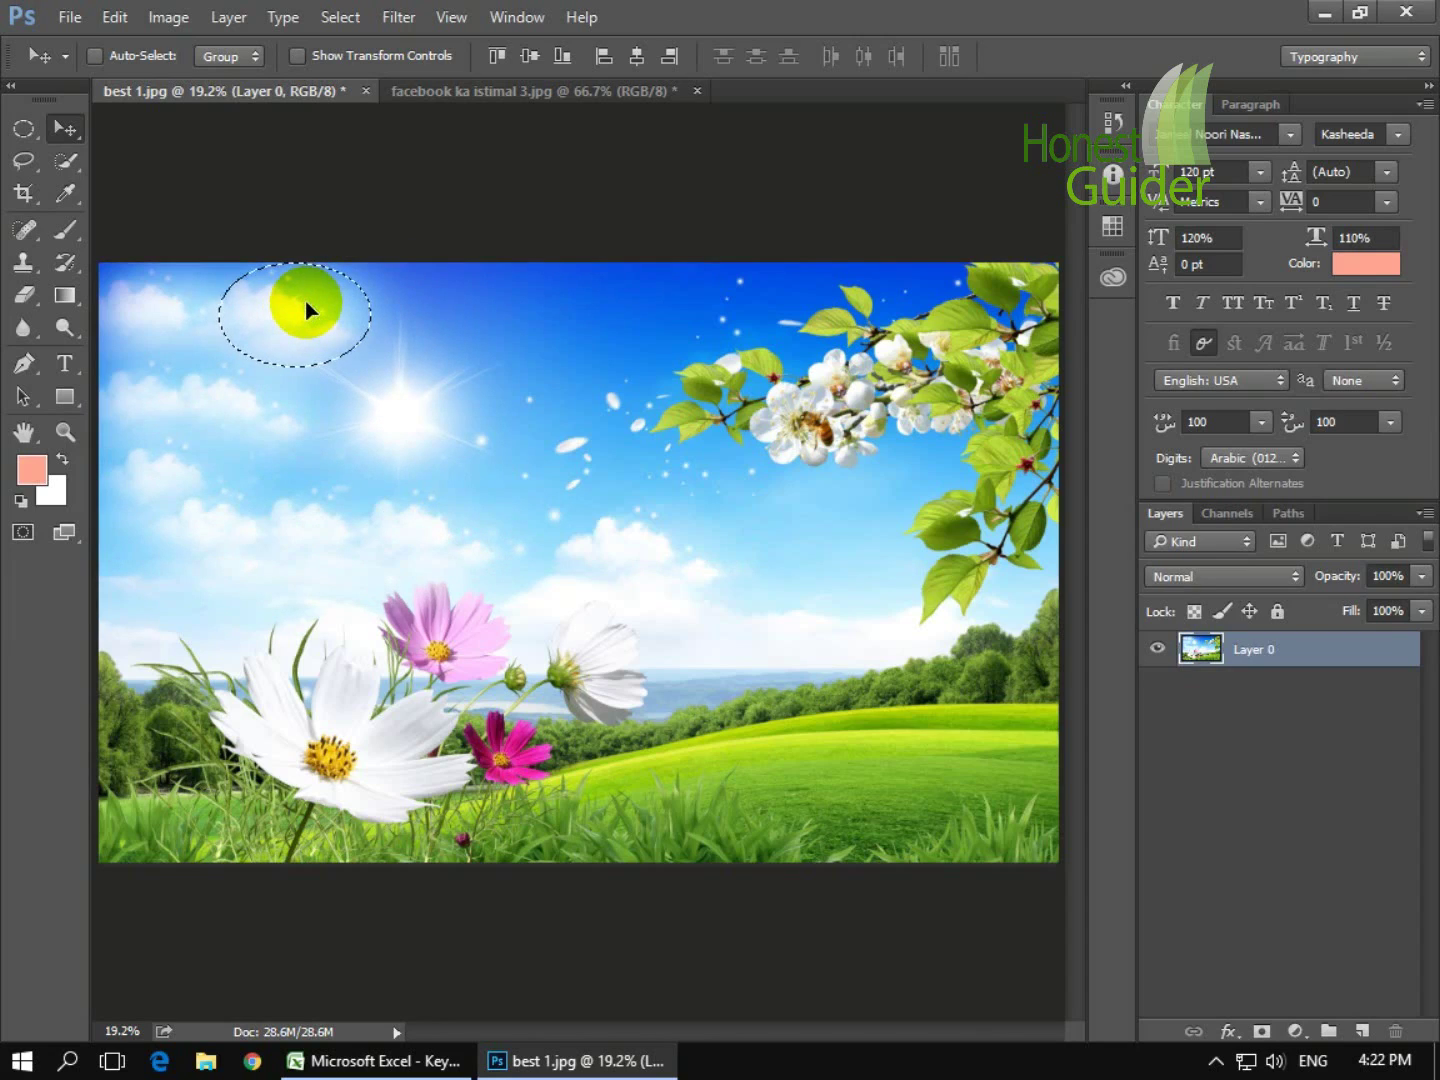
- Deselect the copied cloud and draw a flat elliptical selection over the low cloud above the tree line with the Elliptical Marquee Tool
click(17, 135)
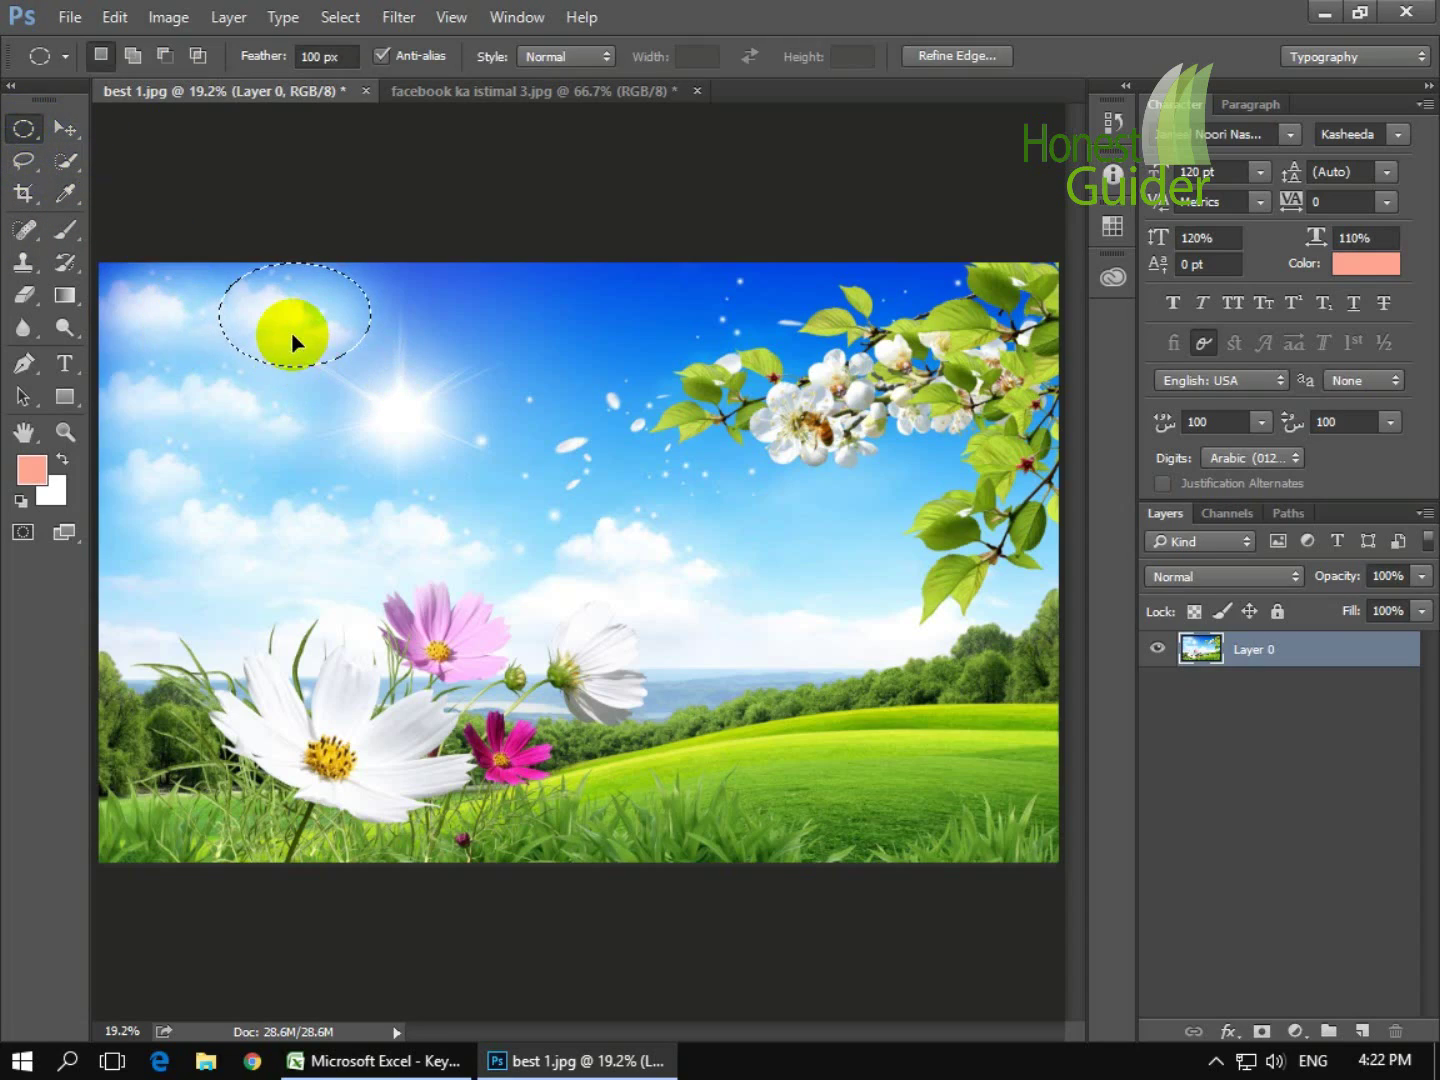
click(64, 129)
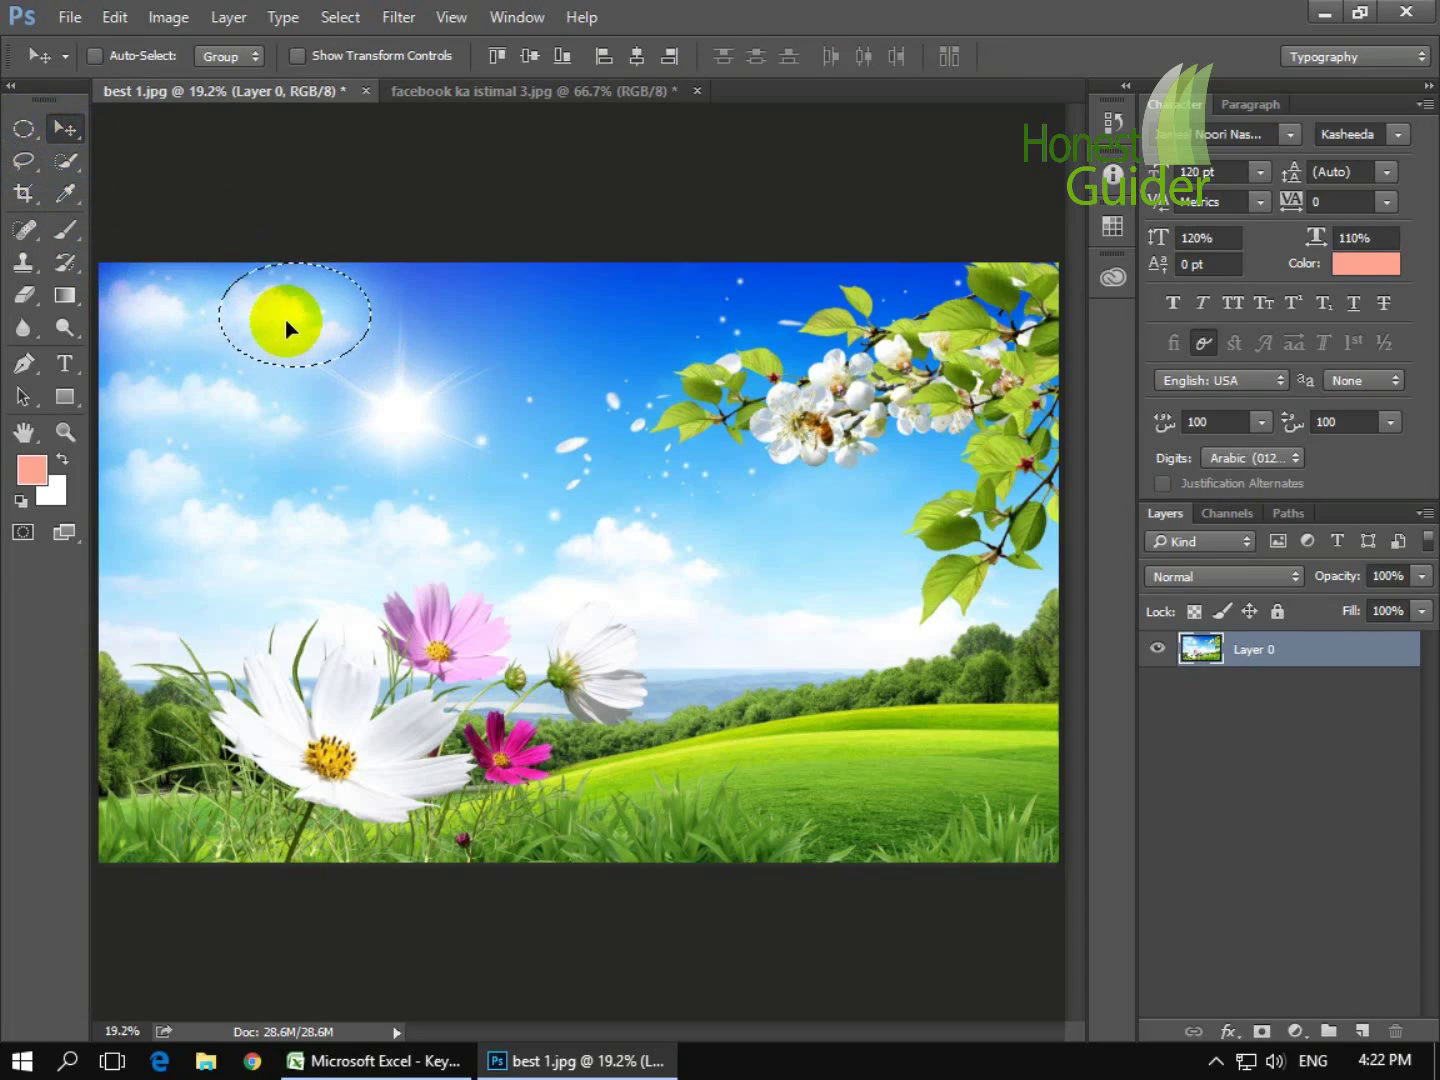
right_click(284, 312)
click(27, 125)
click(28, 129)
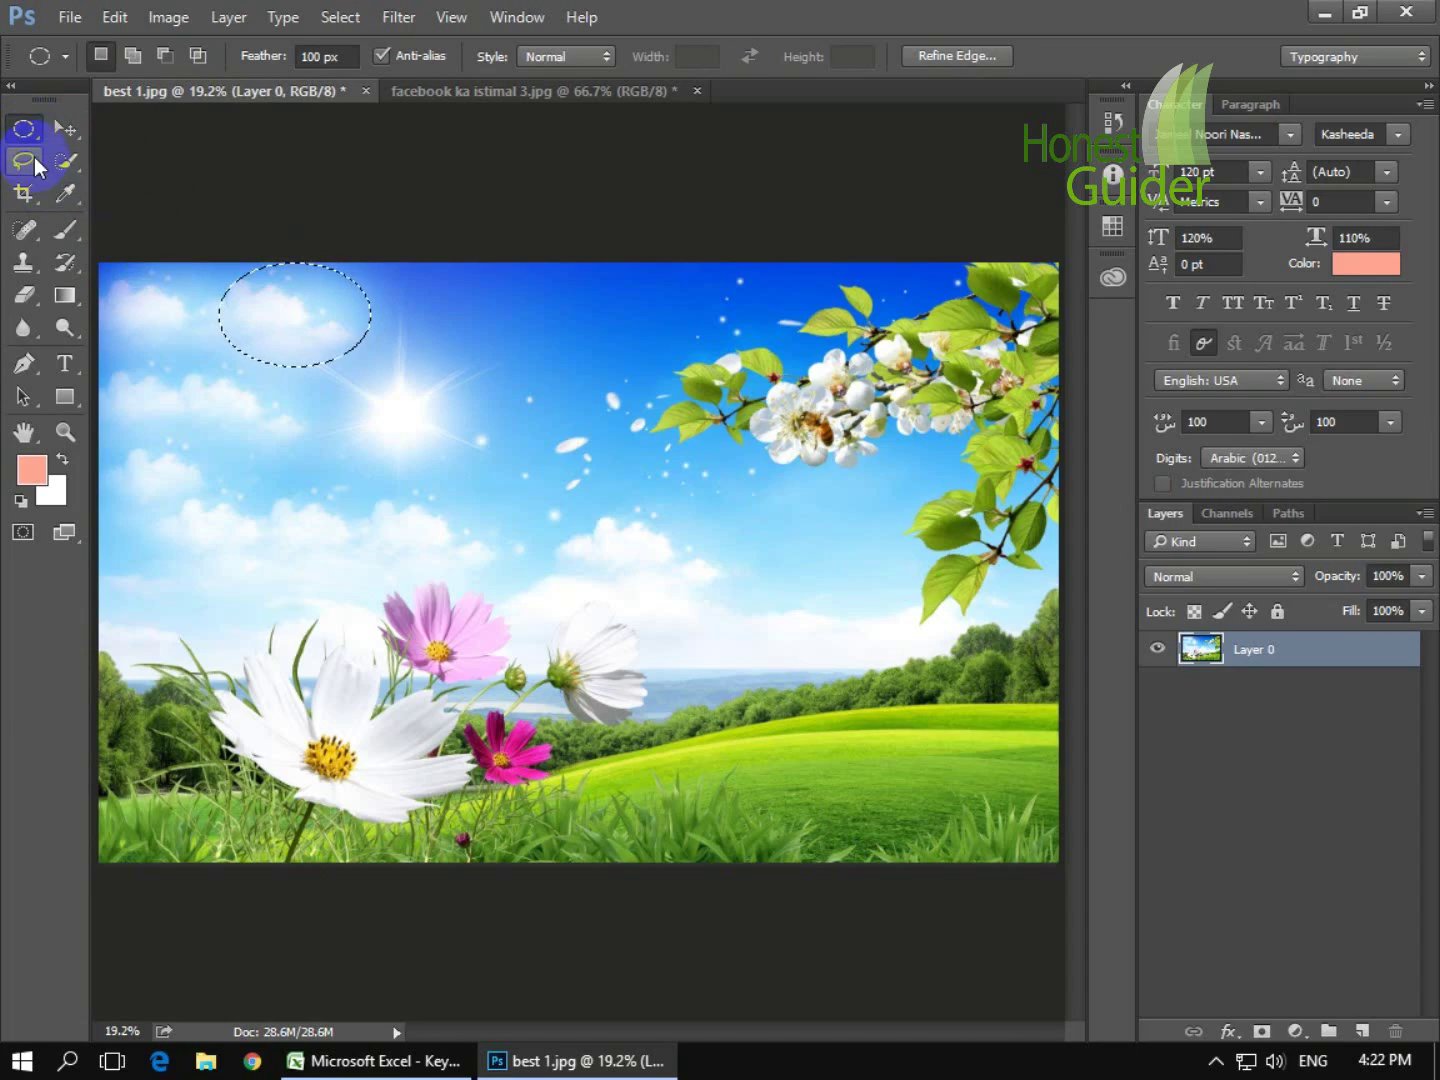
right_click(289, 311)
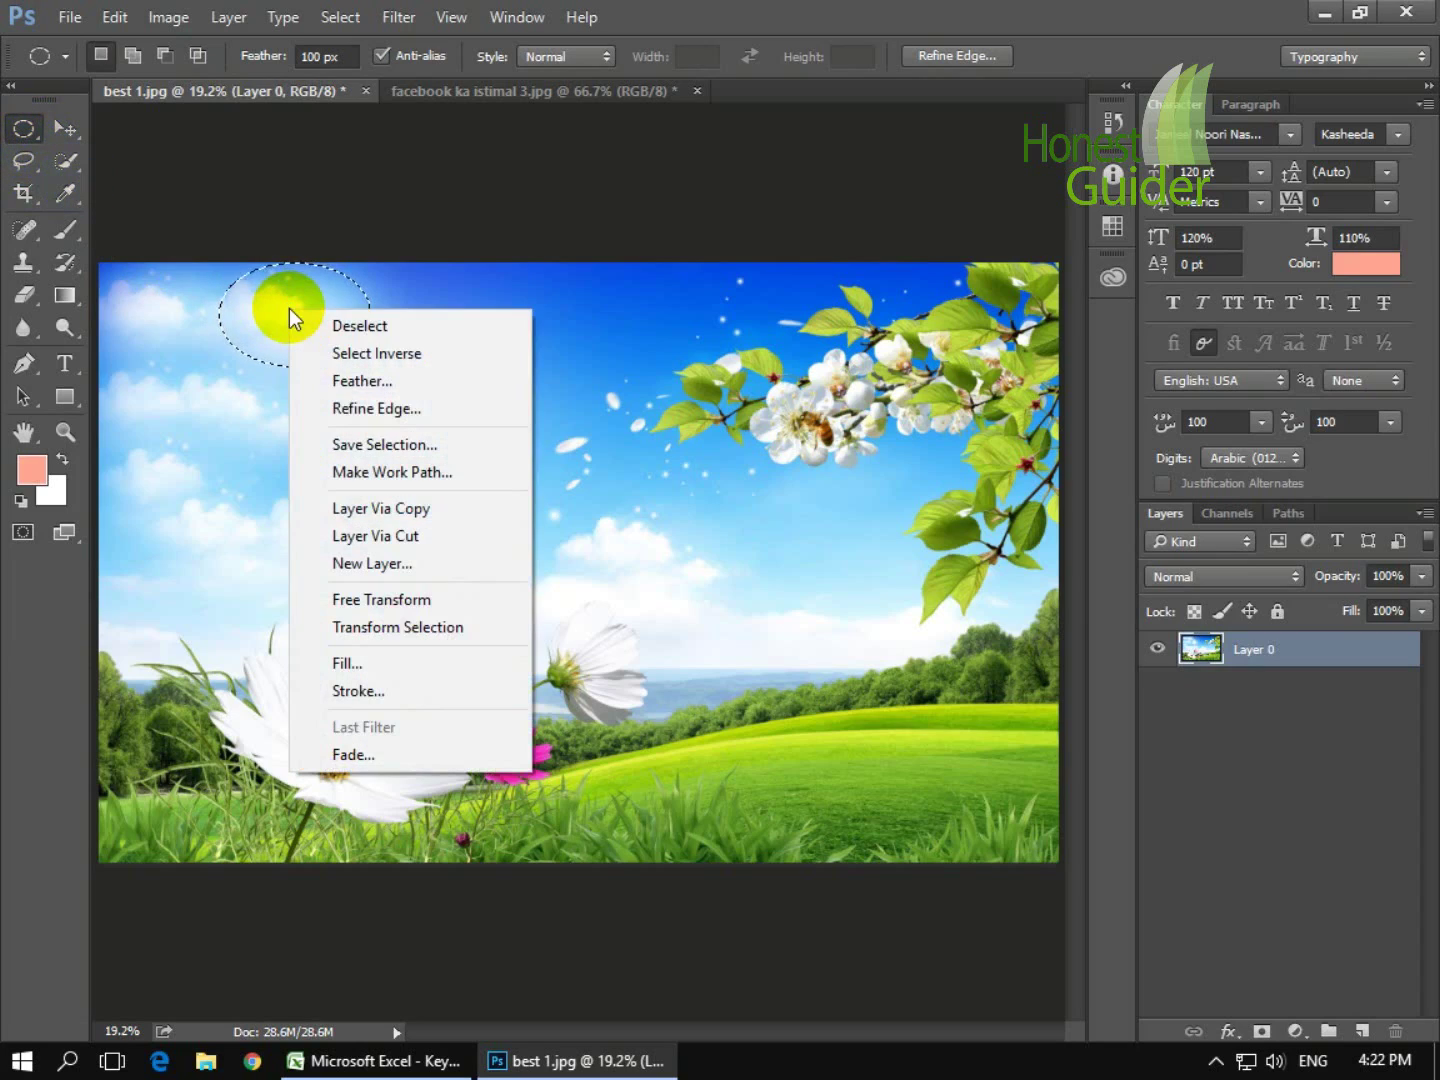
click(352, 322)
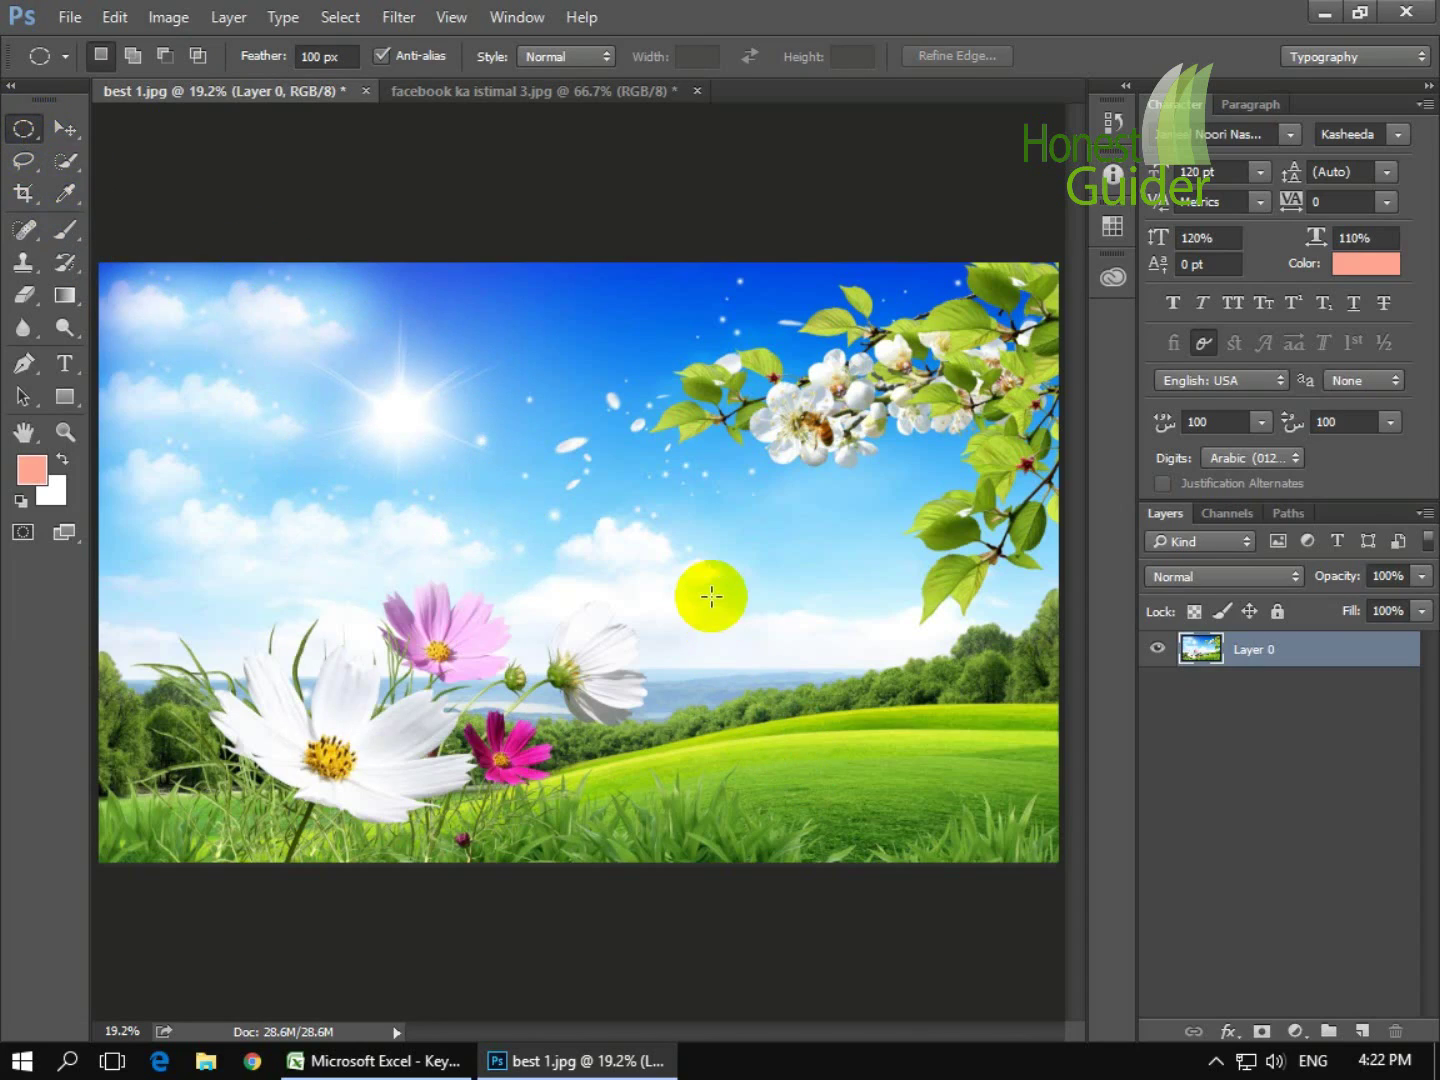
drag(706, 587, 884, 636)
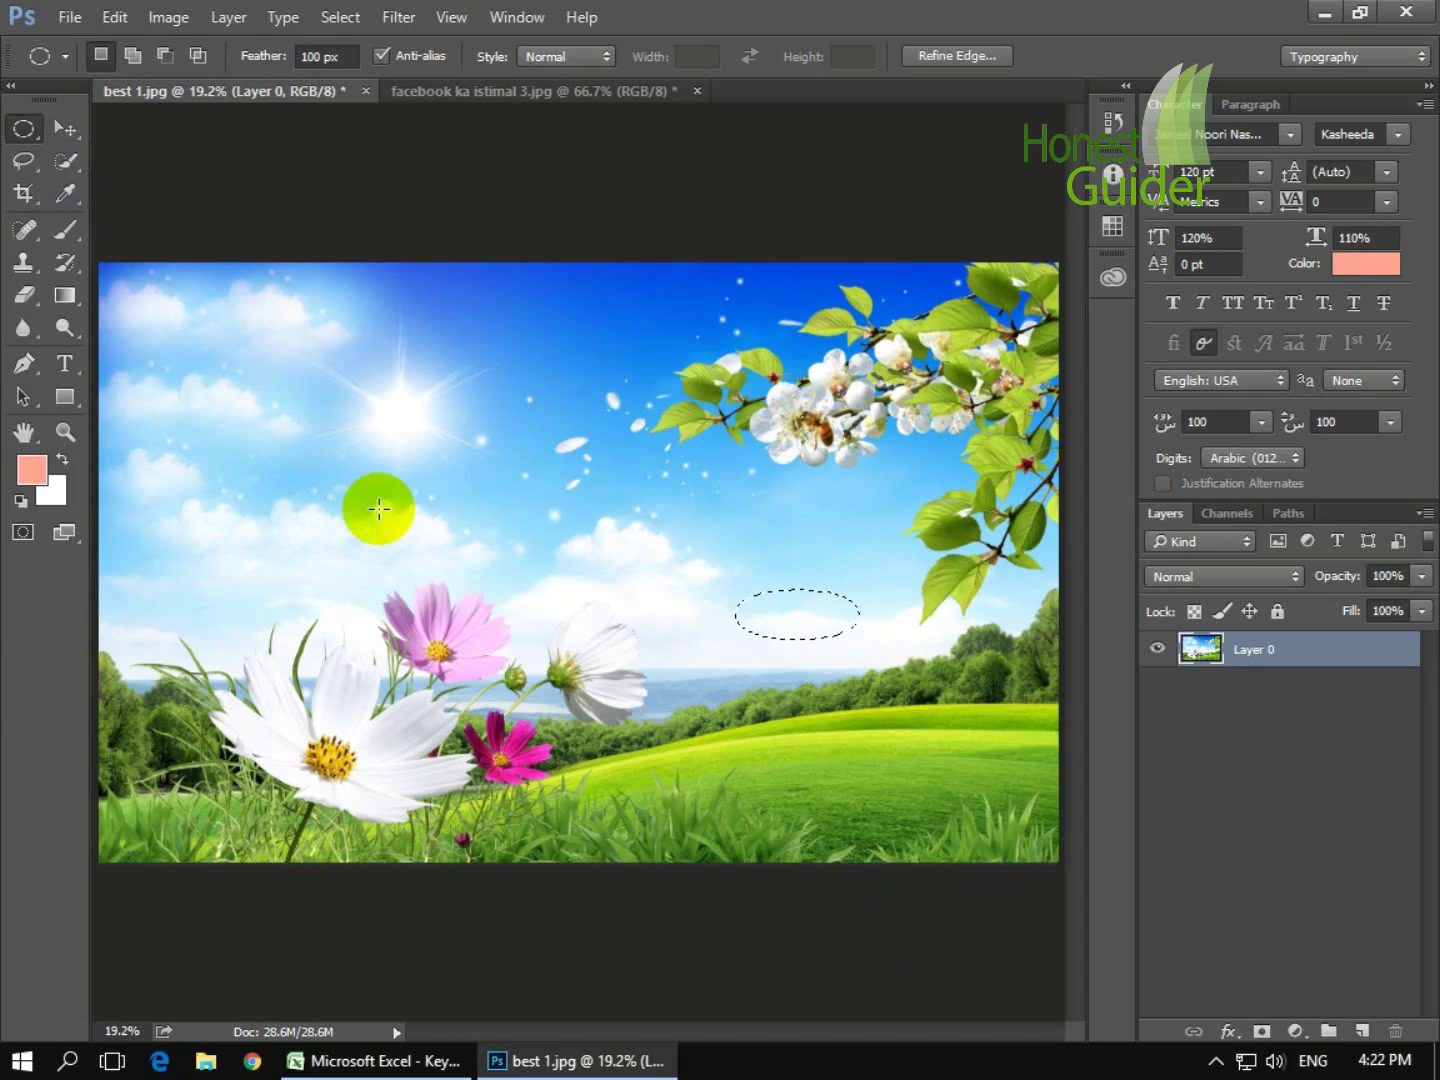
- Place several copies of the feathered low-cloud selection across the upper and middle sky with the Move tool and deselect it
click(72, 128)
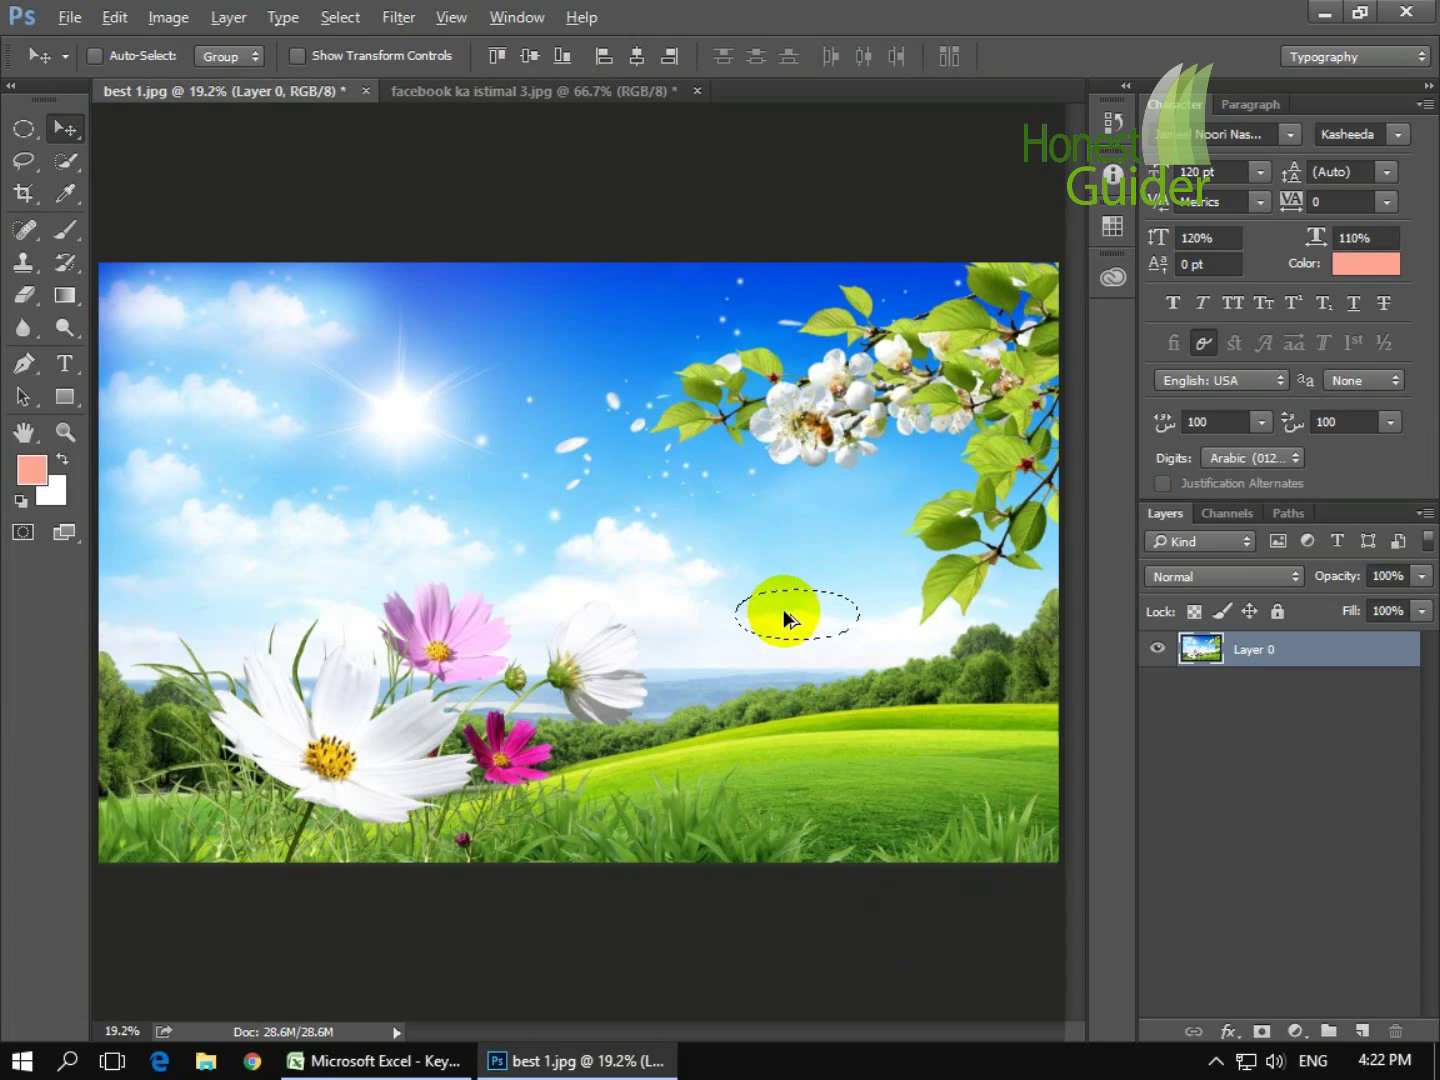
mouse_move(783, 616)
mouse_down()
mouse_move(540, 537)
mouse_move(347, 294)
mouse_move(291, 364)
mouse_move(280, 455)
mouse_move(457, 499)
mouse_move(516, 530)
mouse_move(550, 481)
mouse_move(482, 309)
mouse_move(439, 301)
mouse_move(571, 308)
mouse_move(540, 320)
mouse_move(533, 356)
mouse_move(541, 345)
mouse_move(547, 365)
mouse_move(652, 307)
mouse_move(639, 372)
mouse_move(566, 419)
mouse_move(587, 357)
mouse_move(636, 331)
mouse_move(641, 315)
mouse_move(616, 346)
mouse_move(634, 298)
mouse_move(710, 290)
mouse_move(580, 472)
mouse_move(575, 436)
mouse_move(546, 511)
mouse_move(479, 515)
mouse_up()
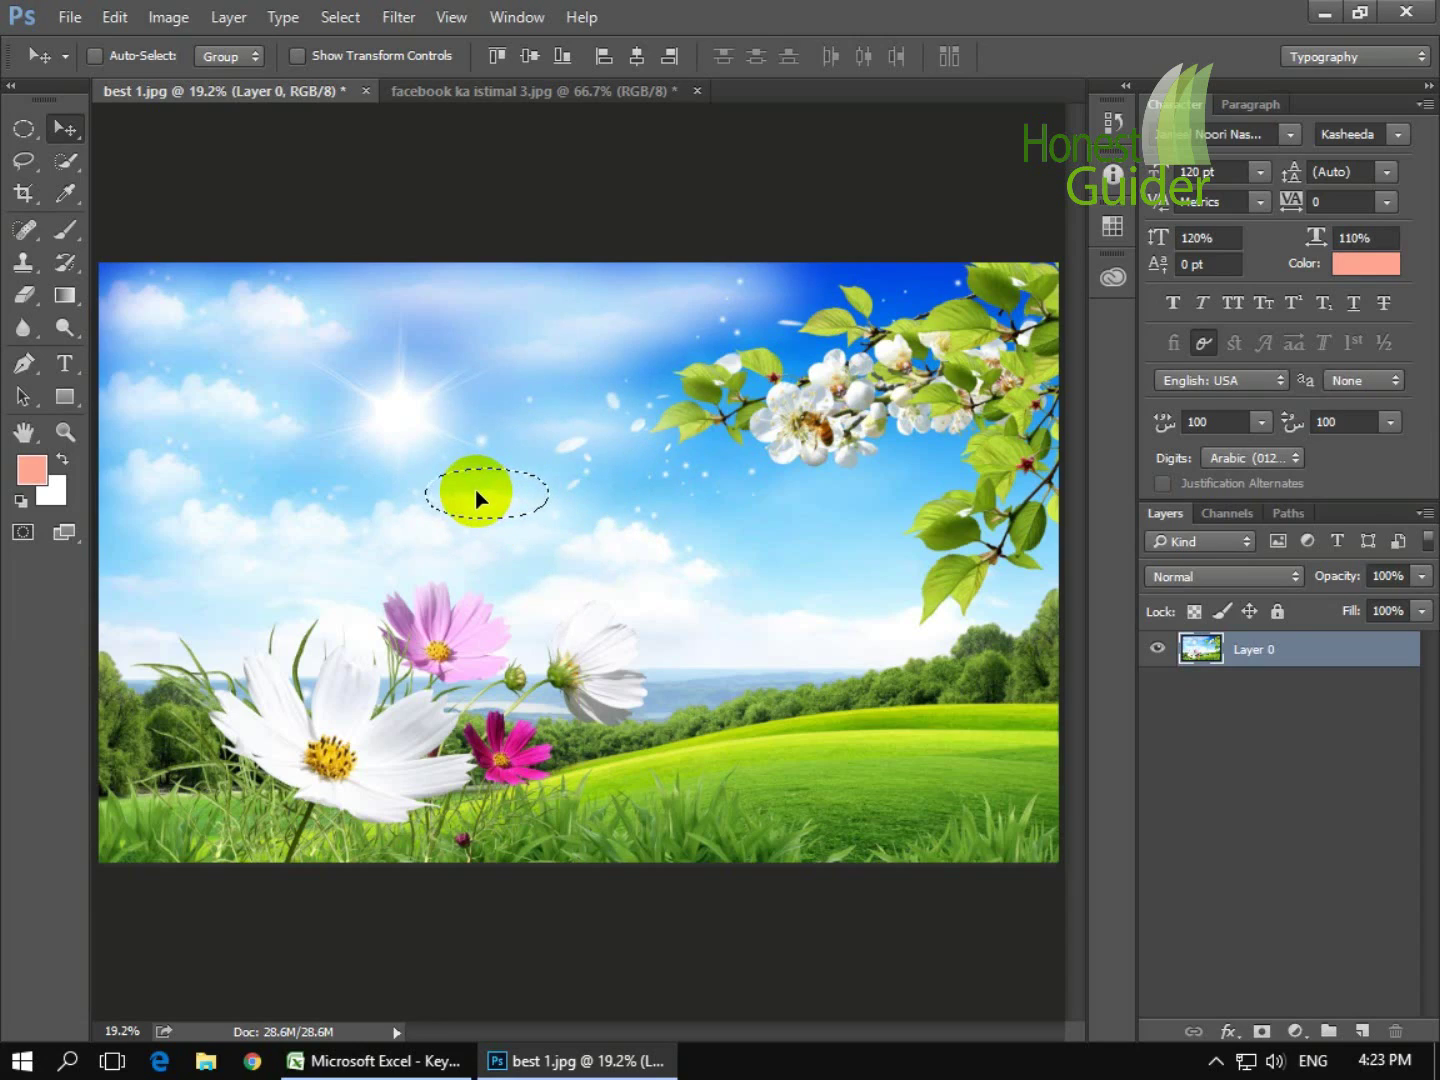
right_click(477, 493)
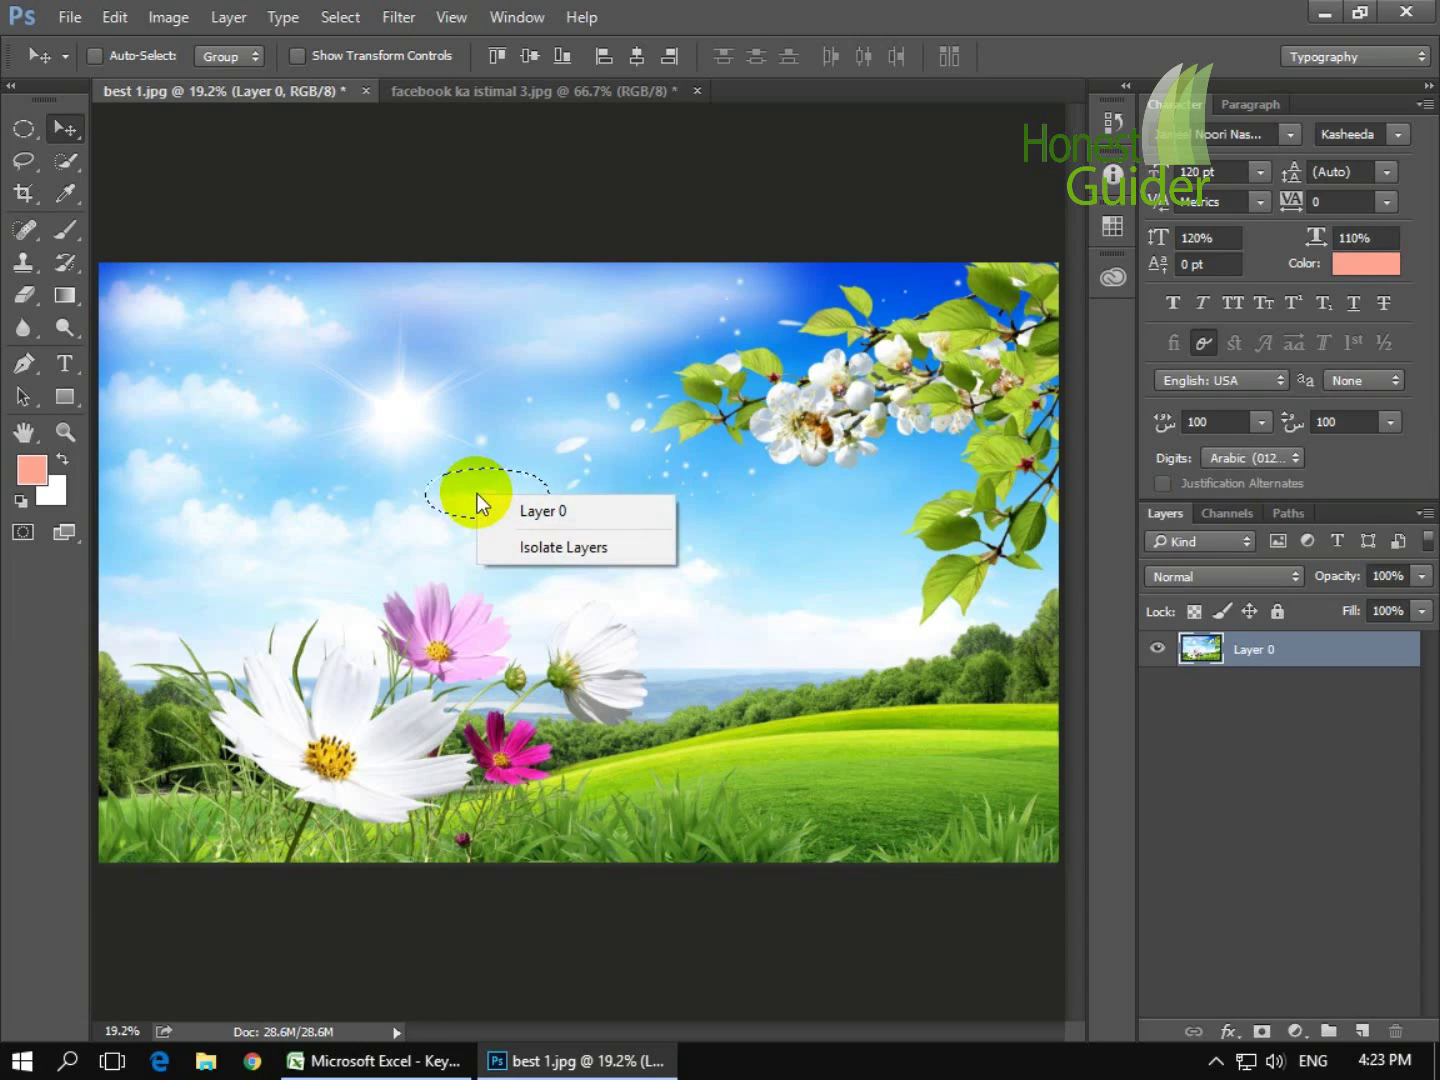
click(460, 483)
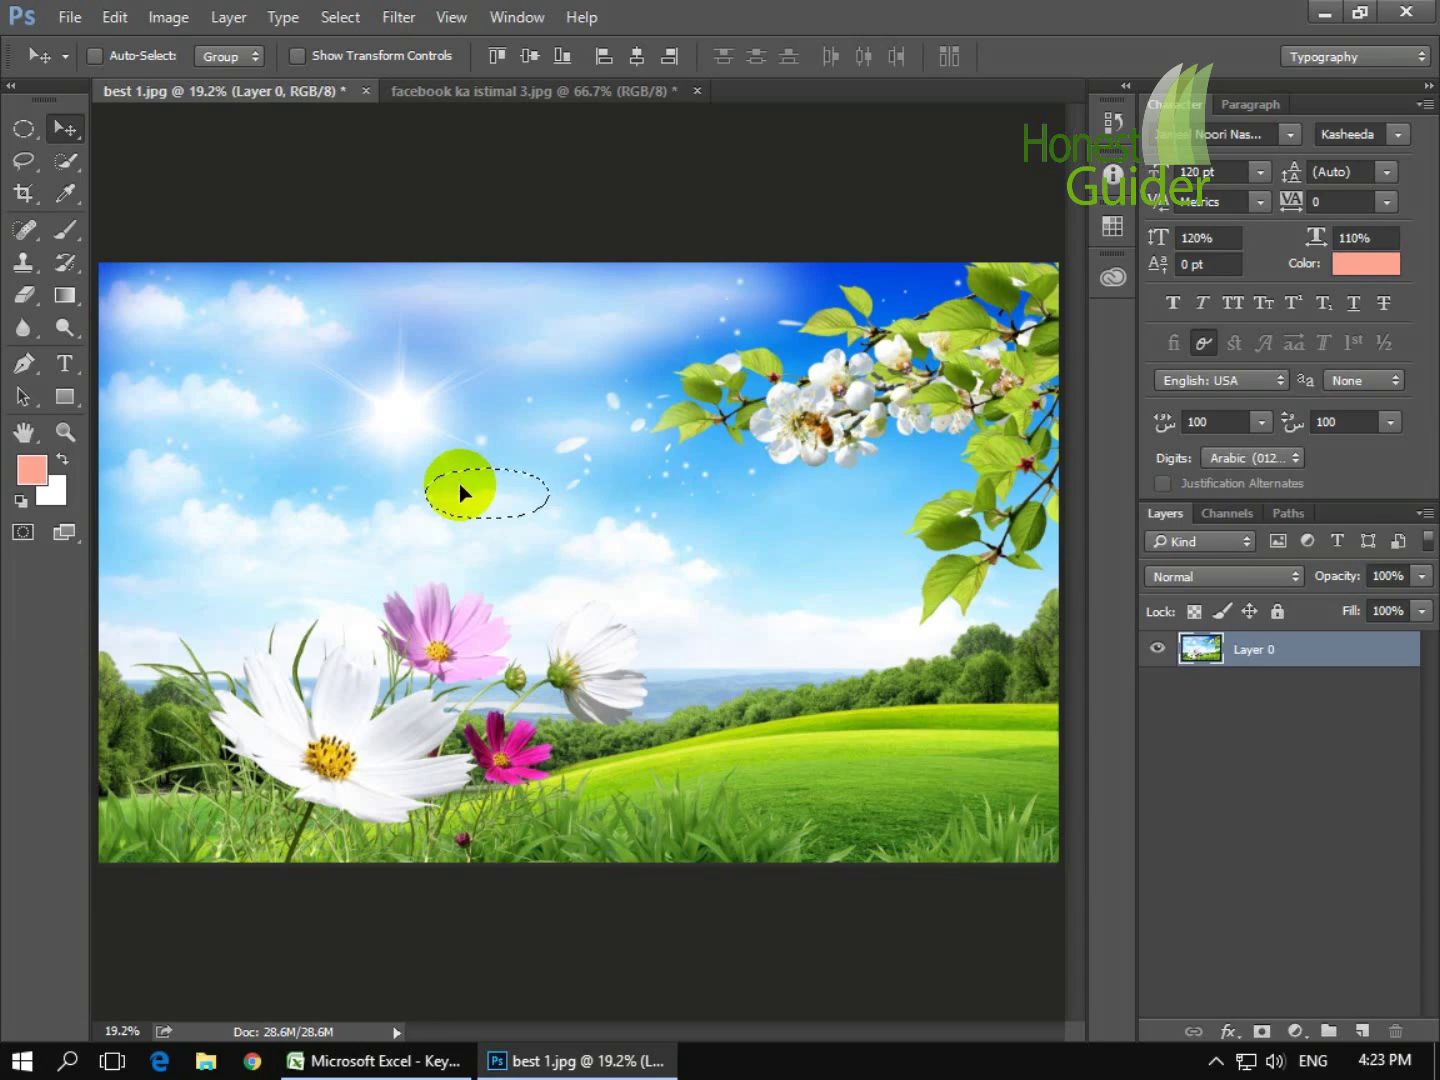
click(41, 130)
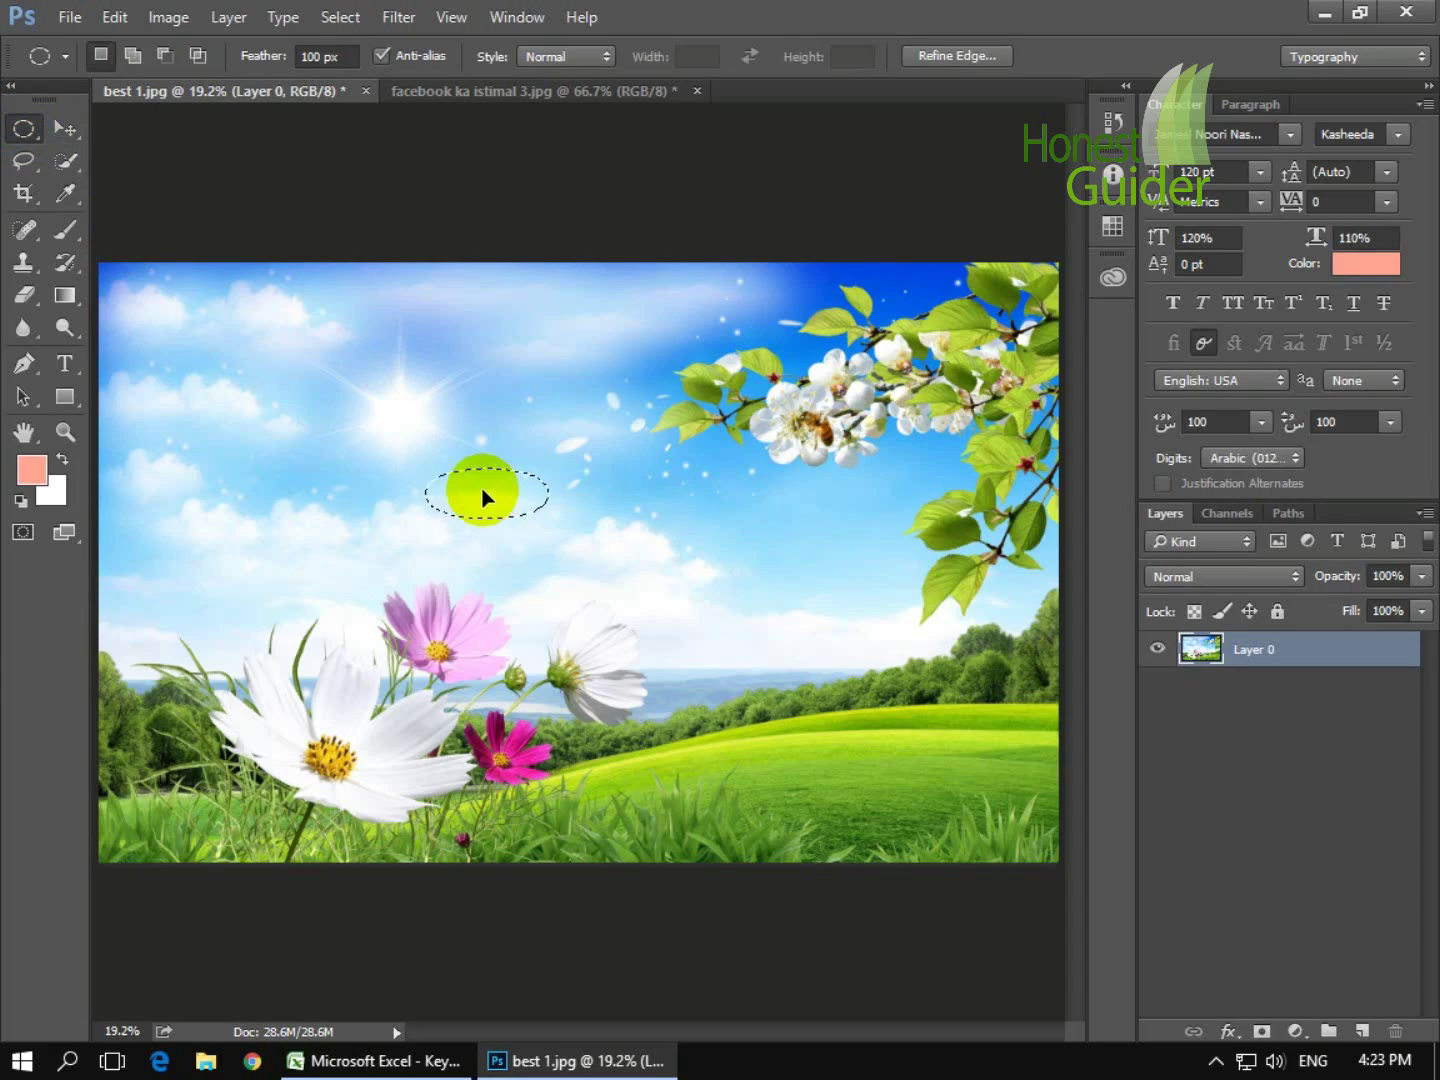
right_click(482, 487)
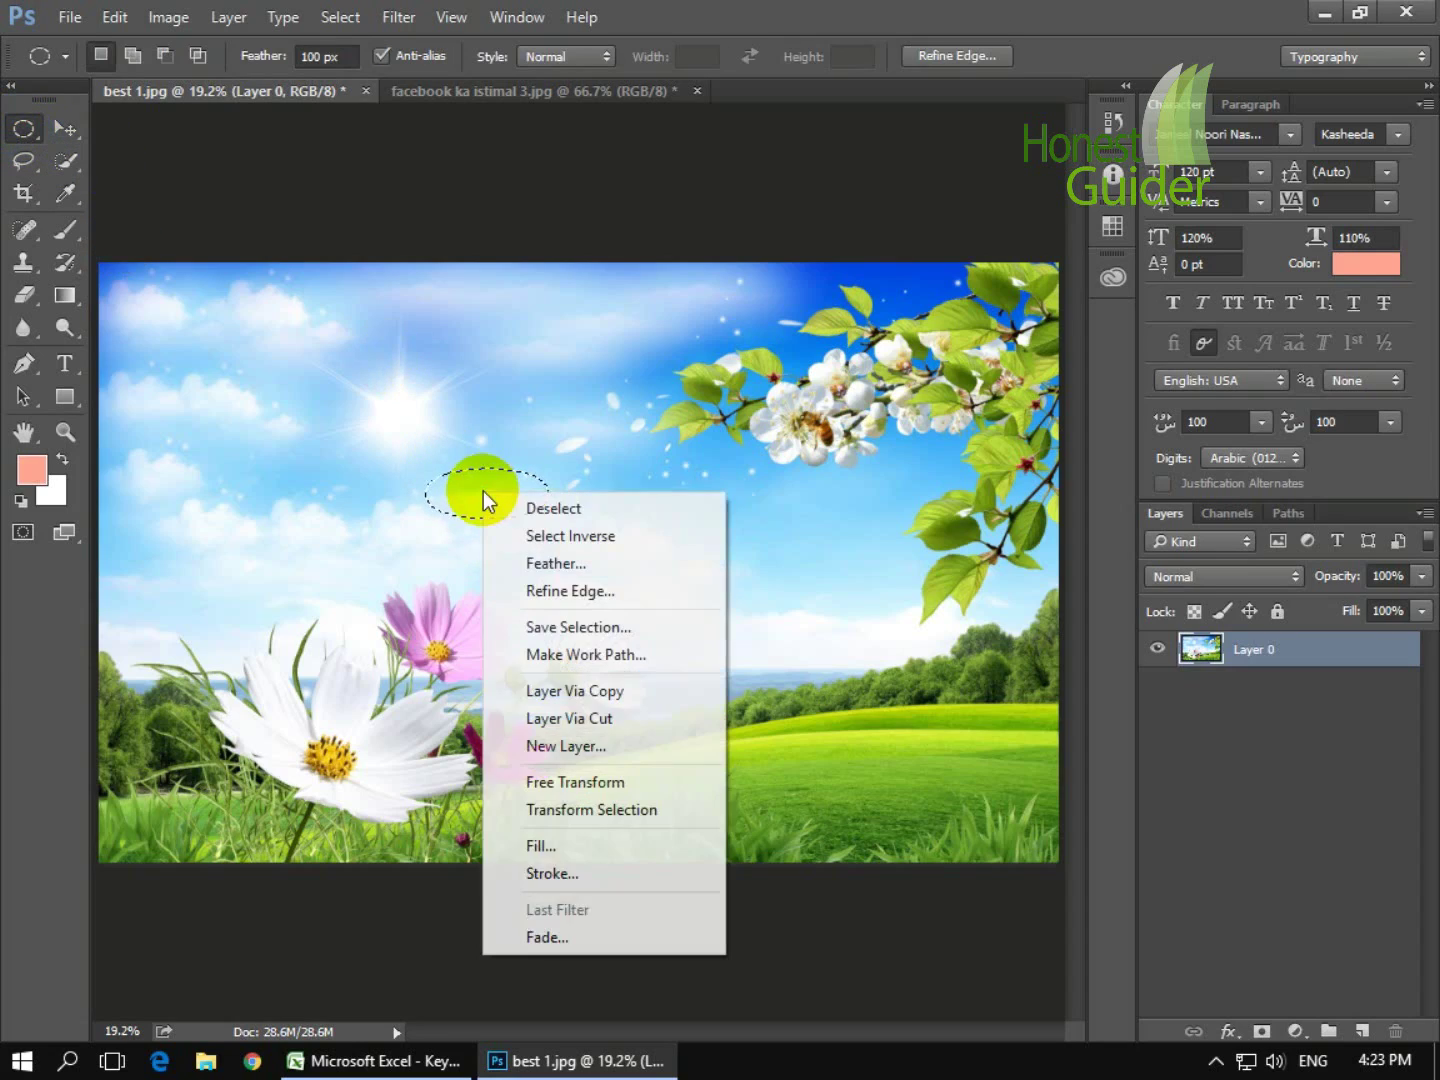
click(543, 508)
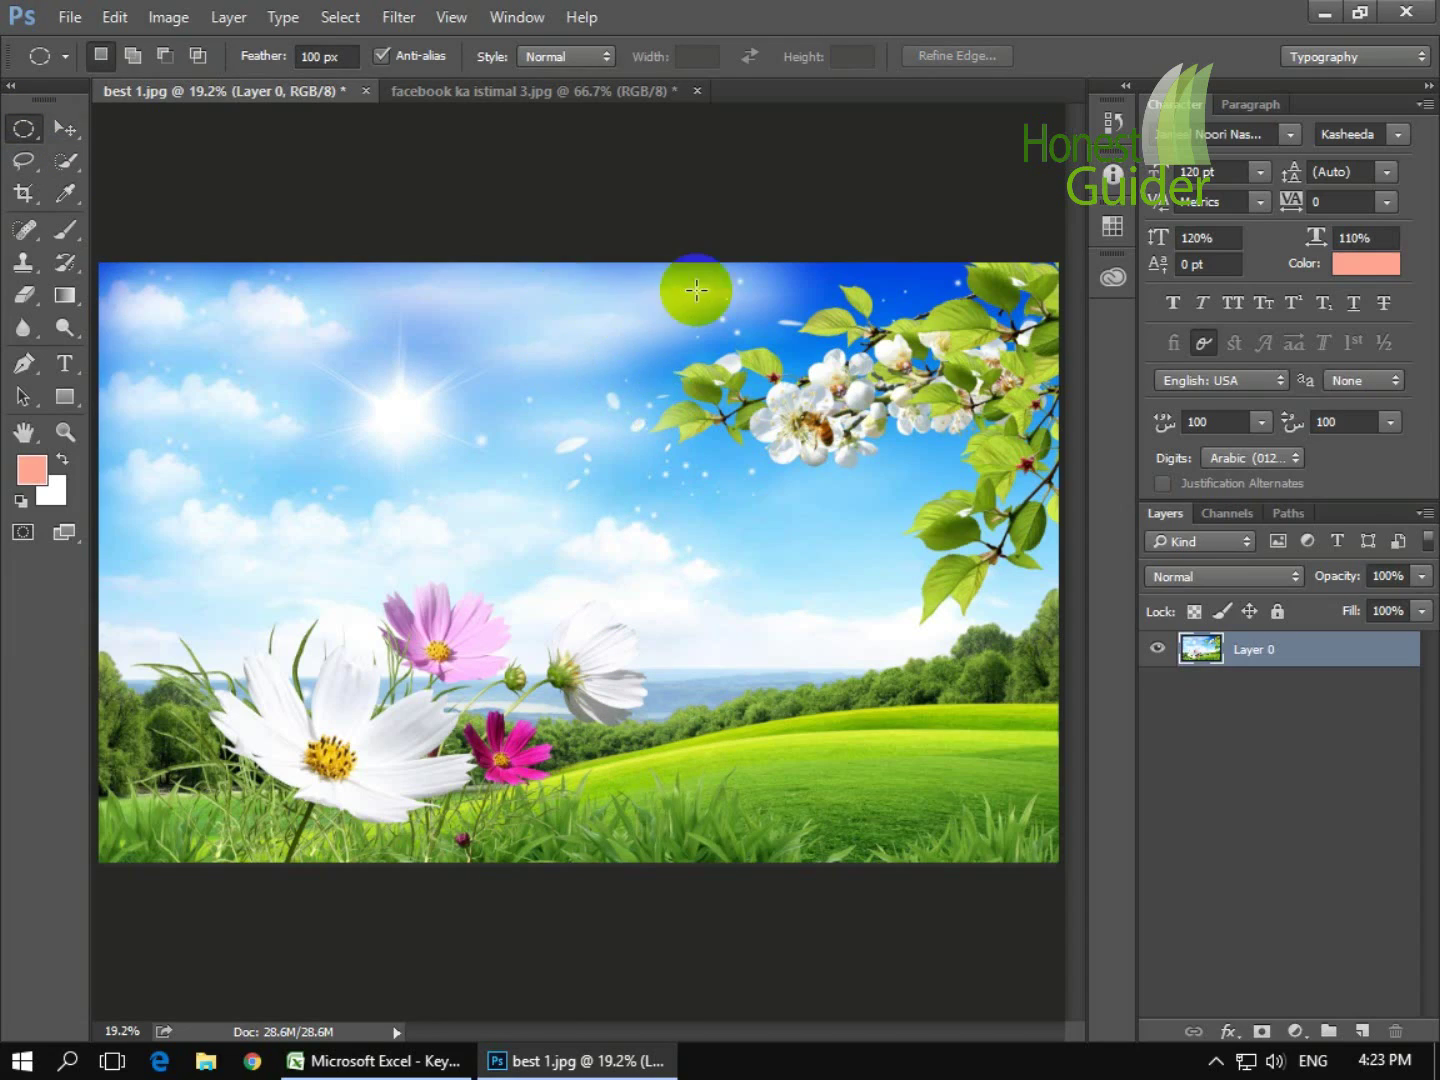